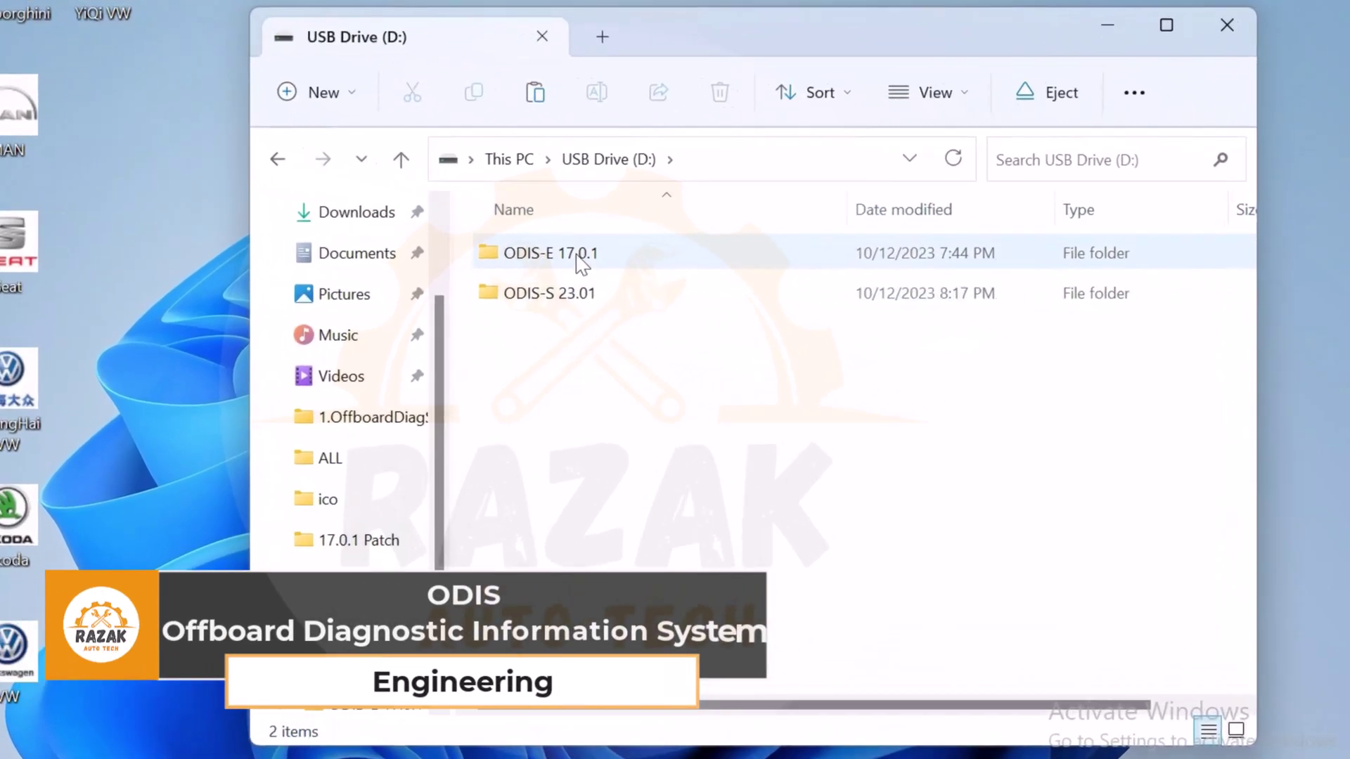
# Run the OffboardDiagSetup-Engineering_17_0_1 application as administrator from the 1.ODIS-Engineering_17_0_1 folder inside ODIS-E 17.0.1.
pyautogui.doubleClick(658, 265)
pyautogui.doubleClick(460, 240)
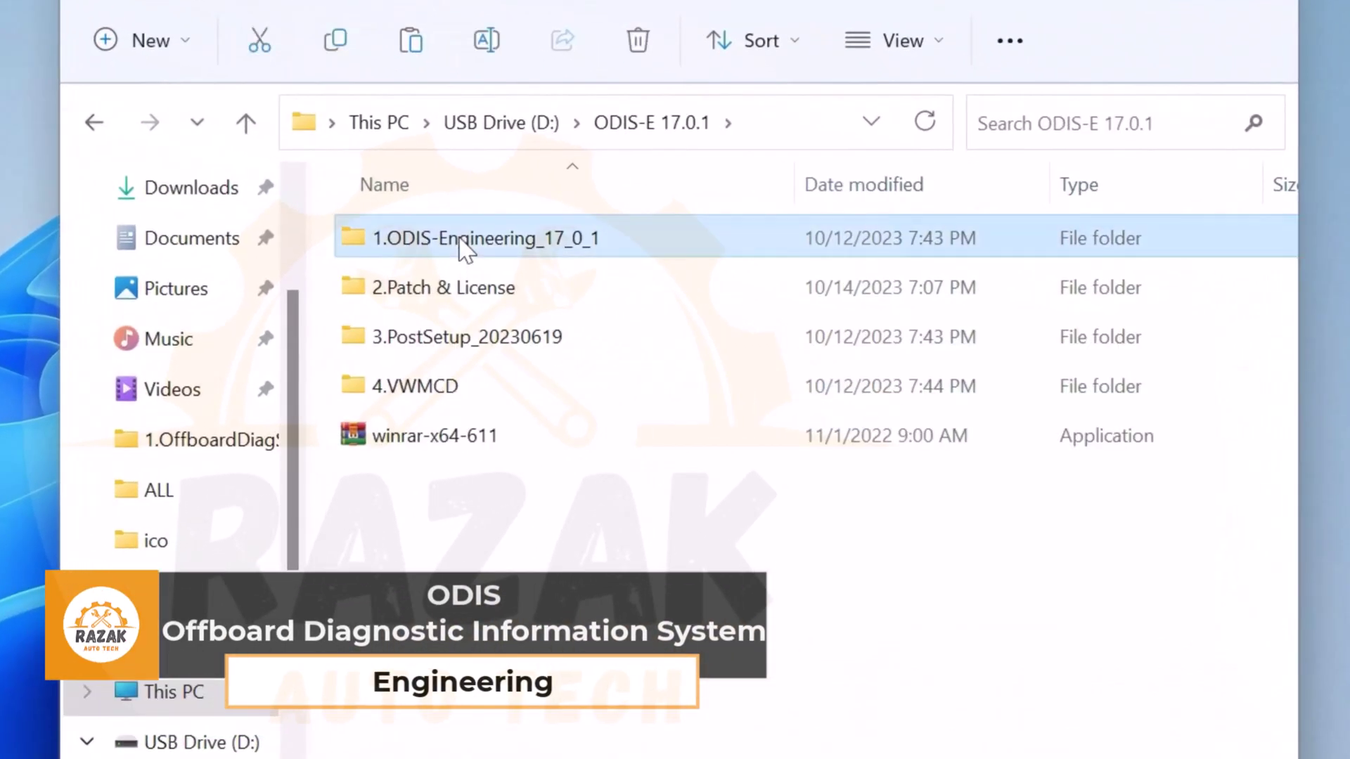
pyautogui.click(460, 240)
pyautogui.rightClick(462, 247)
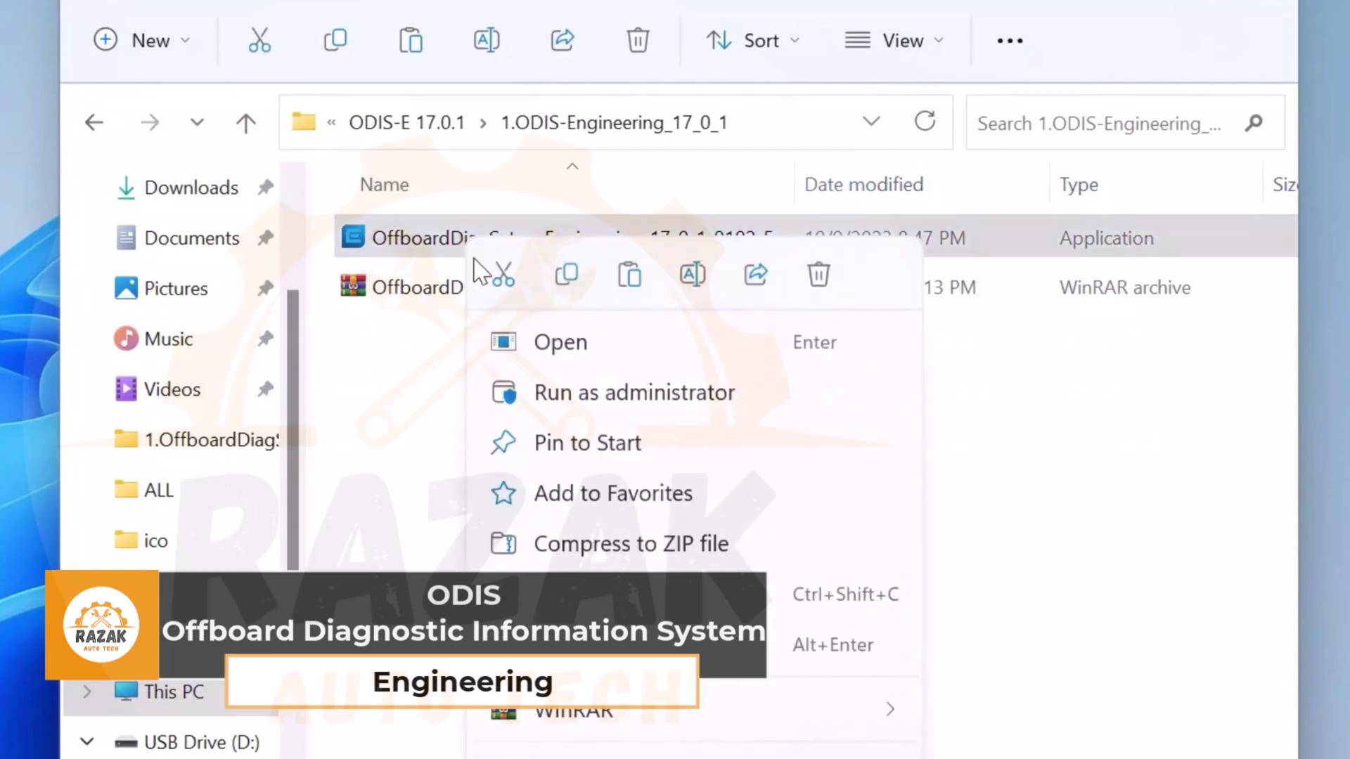
pyautogui.click(567, 373)
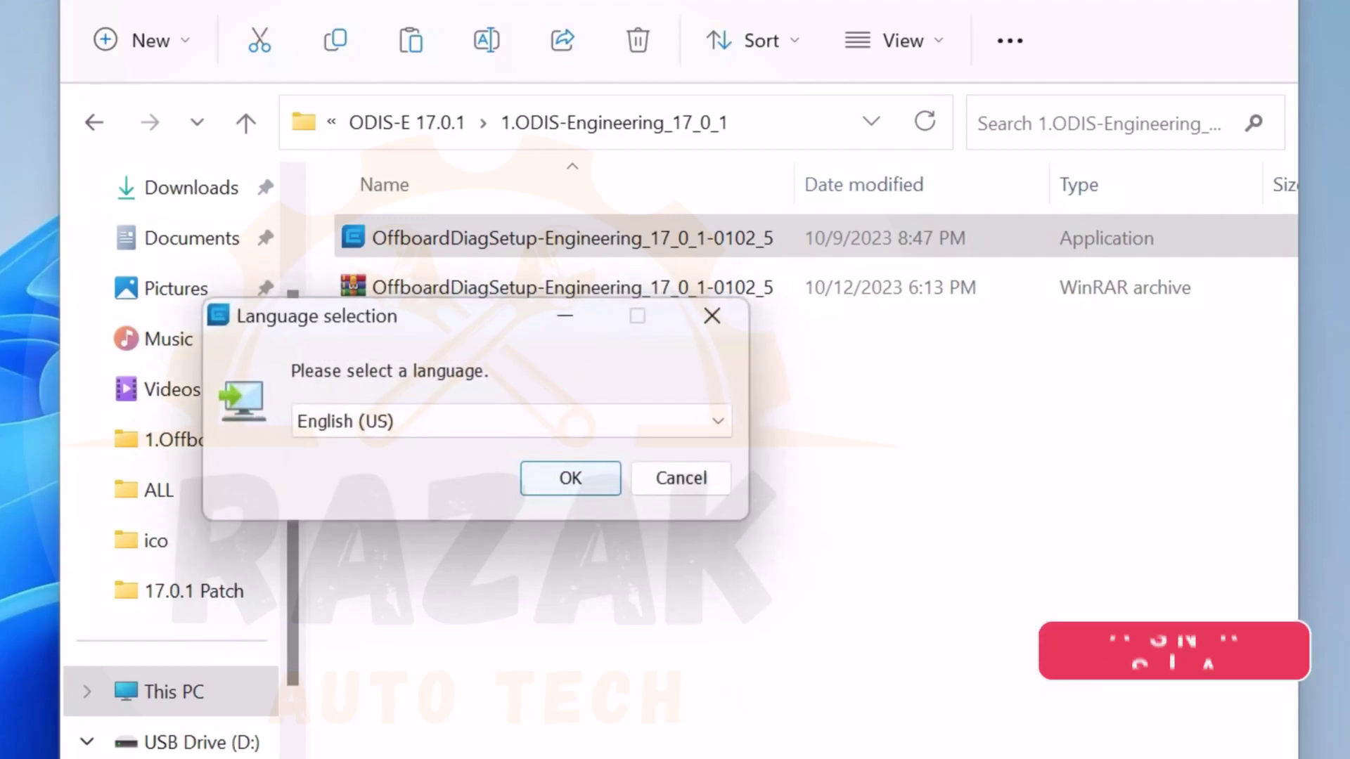
# Choose English (US) as the setup language and advance the setup assistant to the license file selection.
pyautogui.click(625, 430)
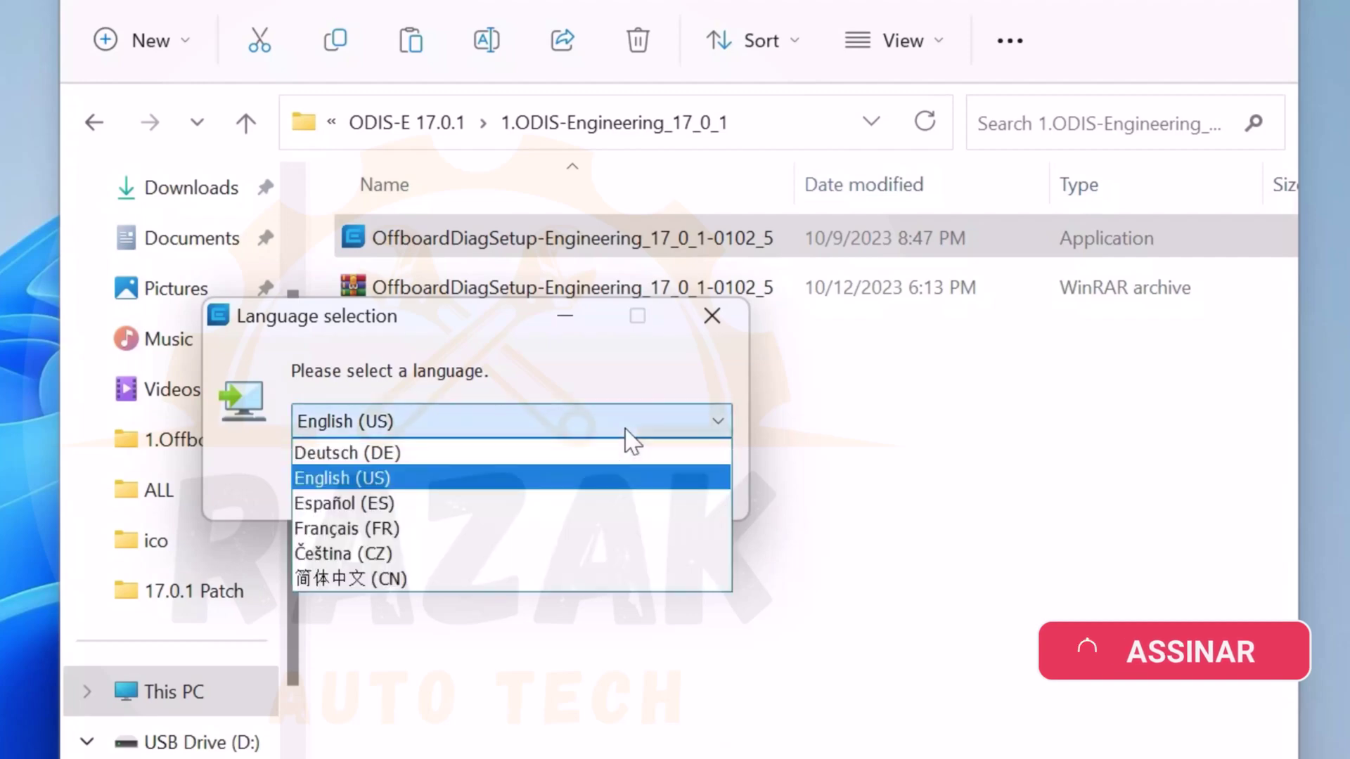
pyautogui.click(625, 431)
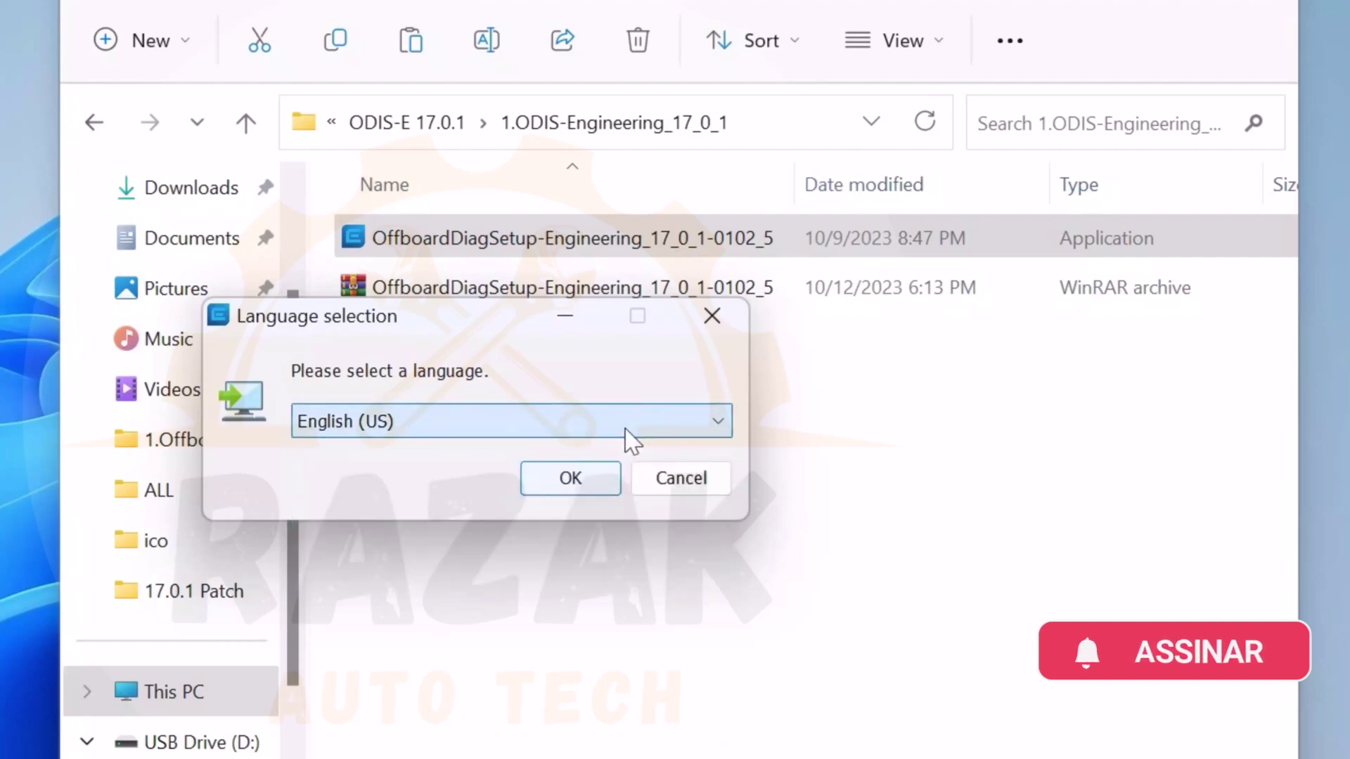
pyautogui.click(589, 481)
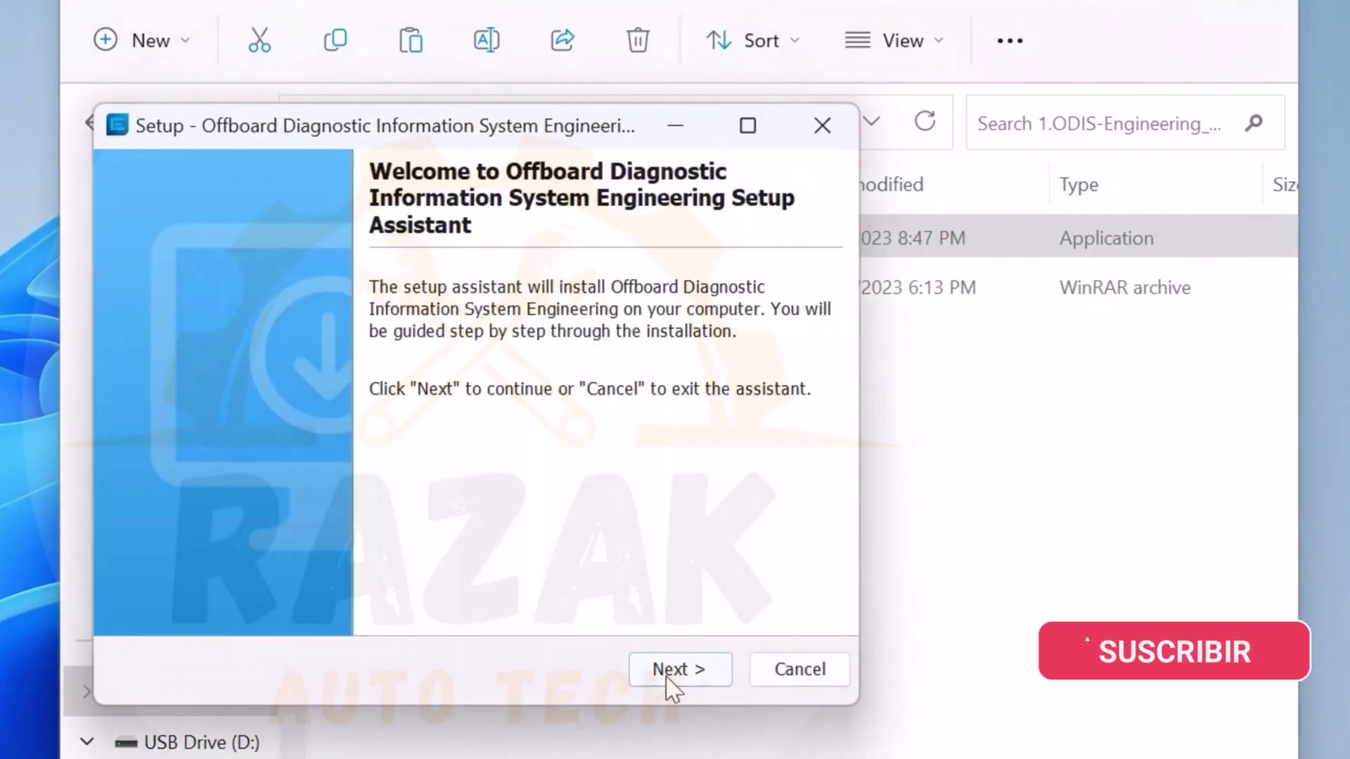
pyautogui.click(671, 670)
pyautogui.click(672, 669)
pyautogui.click(671, 669)
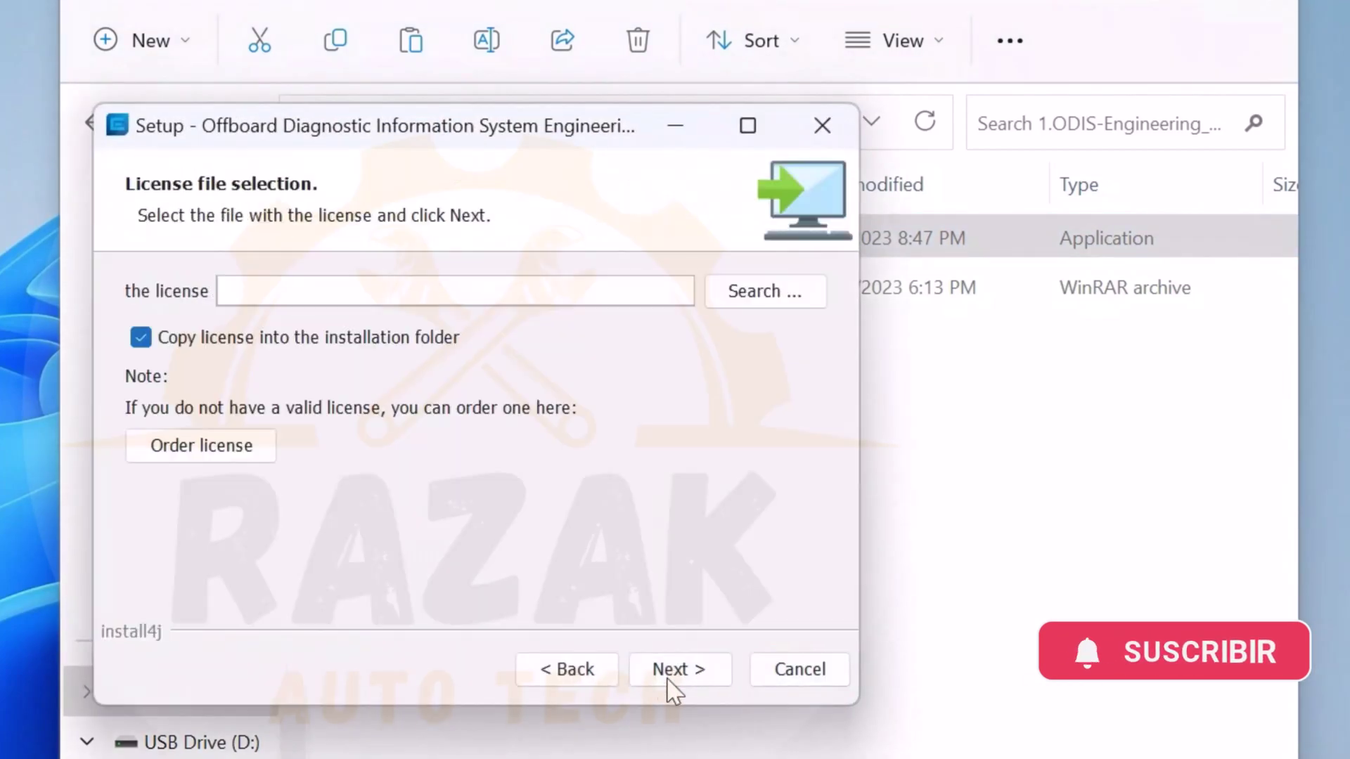
# Select license.dat from ODIS-E 17.0.1 > 2.Patch & License > 17.0.1 Patch on USB Drive (D:) as the license file.
pyautogui.click(787, 304)
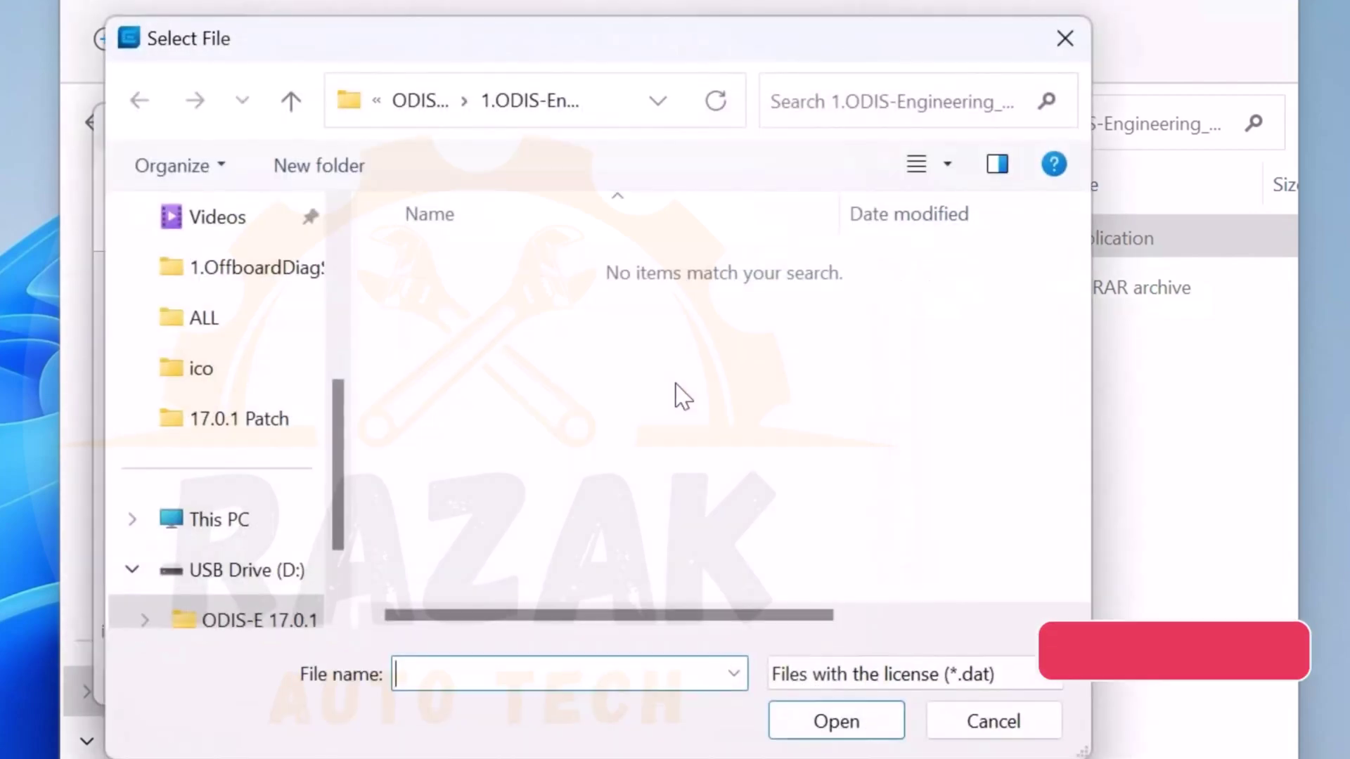
pyautogui.click(132, 518)
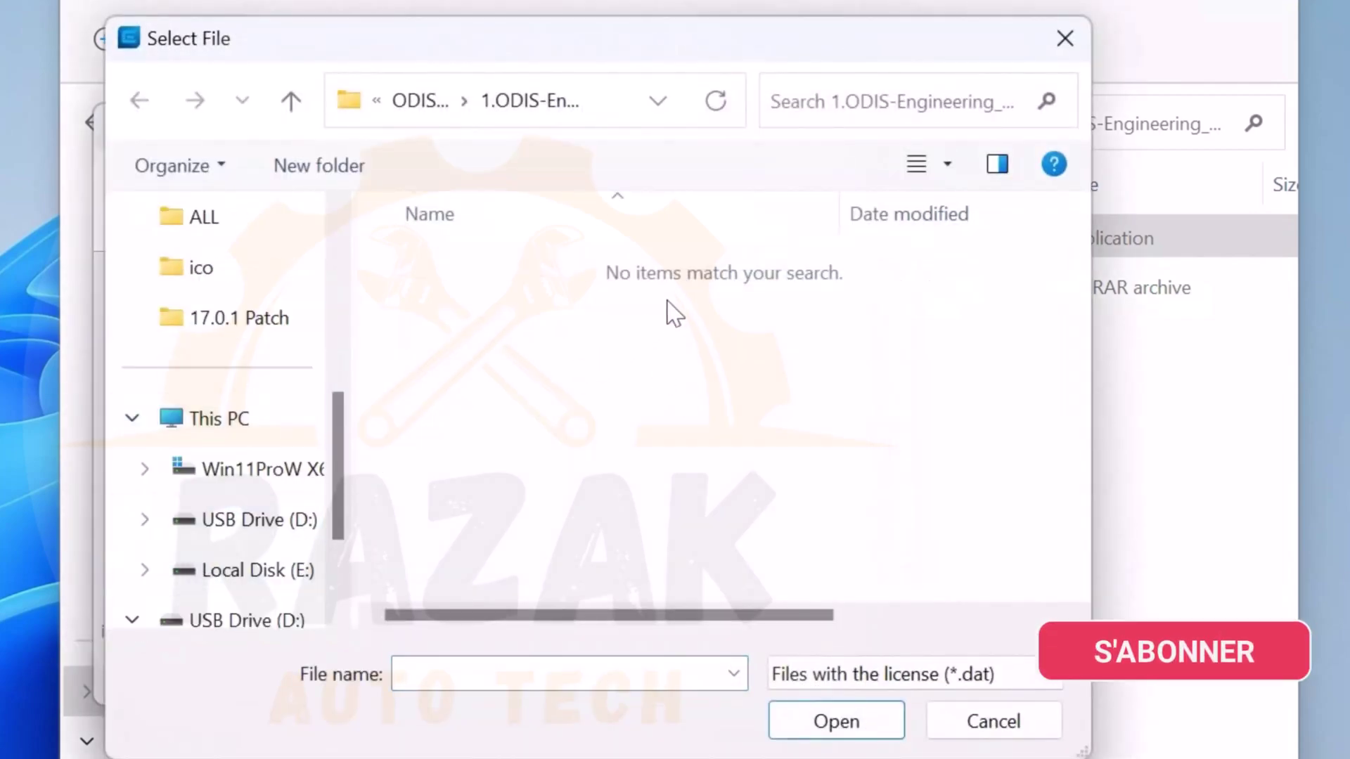
pyautogui.click(226, 416)
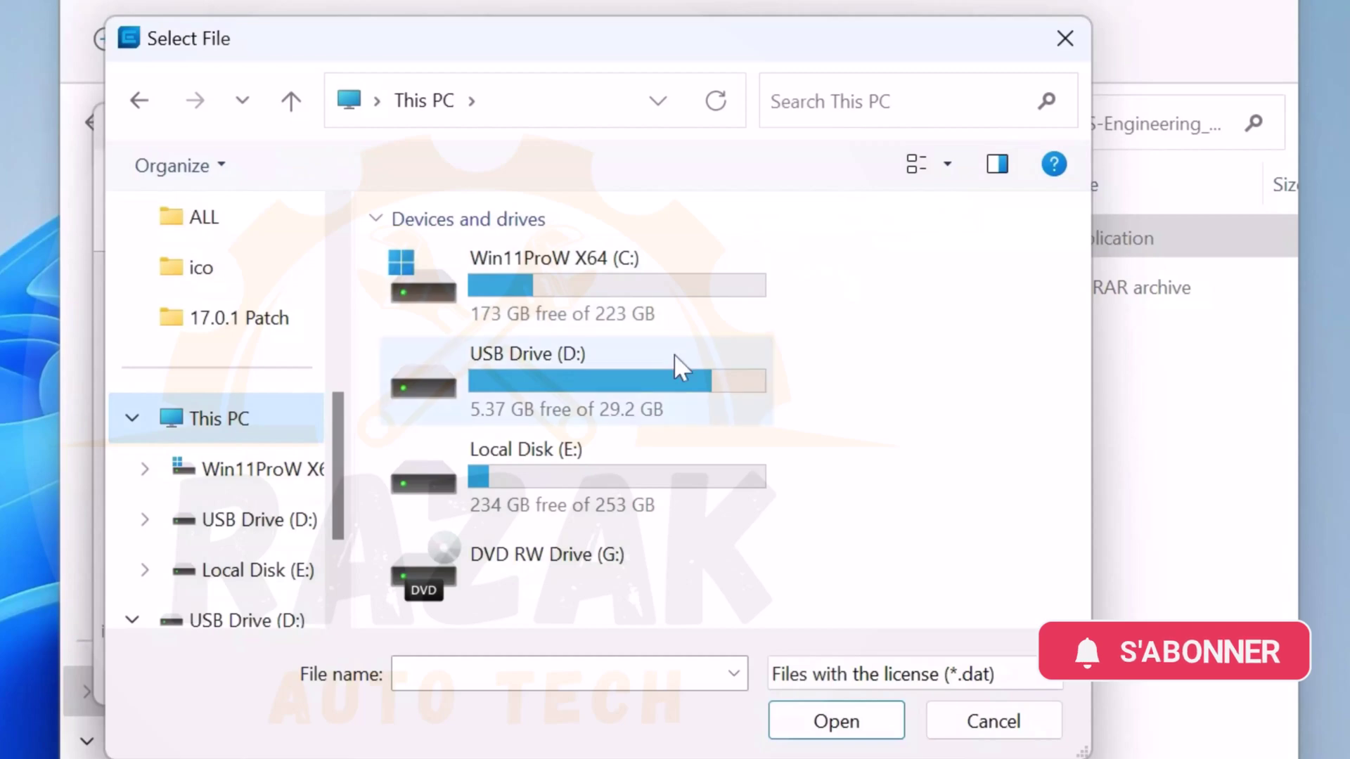
pyautogui.doubleClick(674, 358)
pyautogui.doubleClick(554, 288)
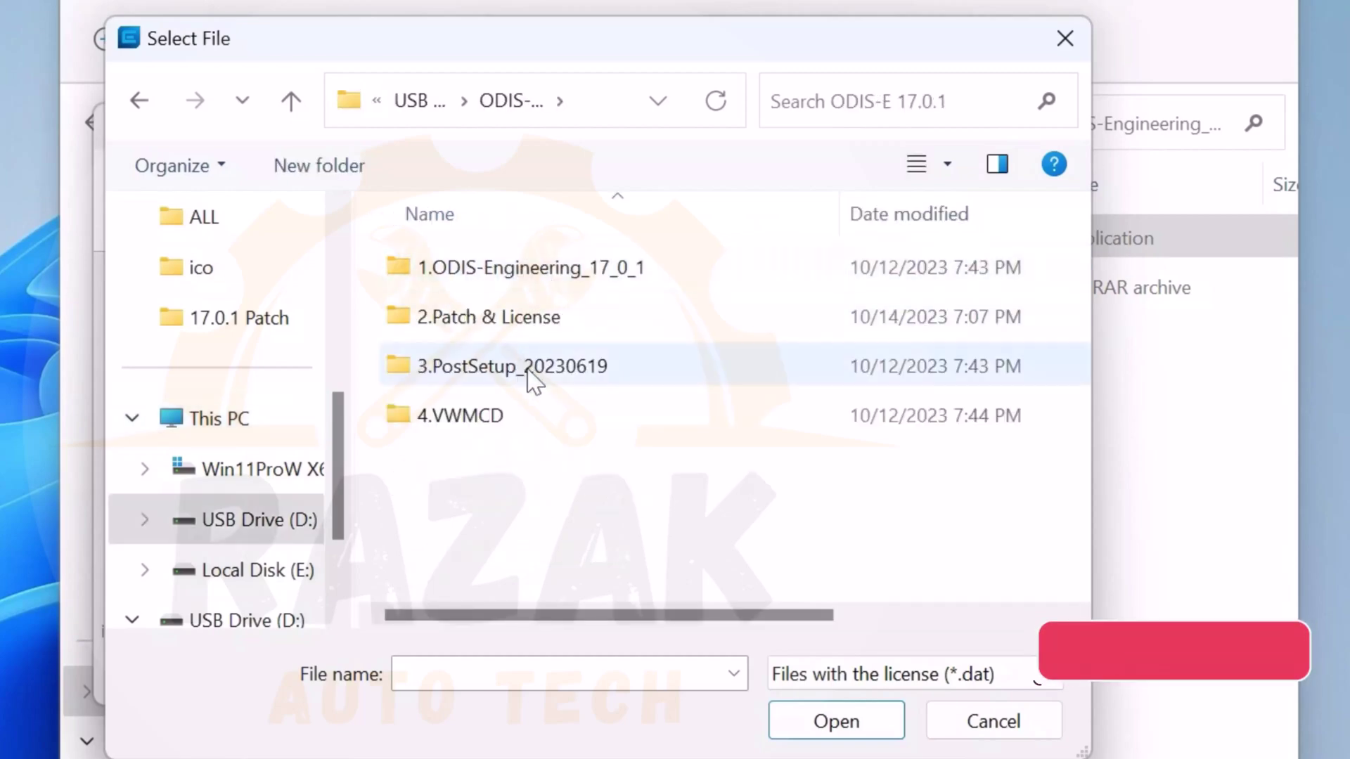
pyautogui.doubleClick(541, 318)
pyautogui.doubleClick(539, 281)
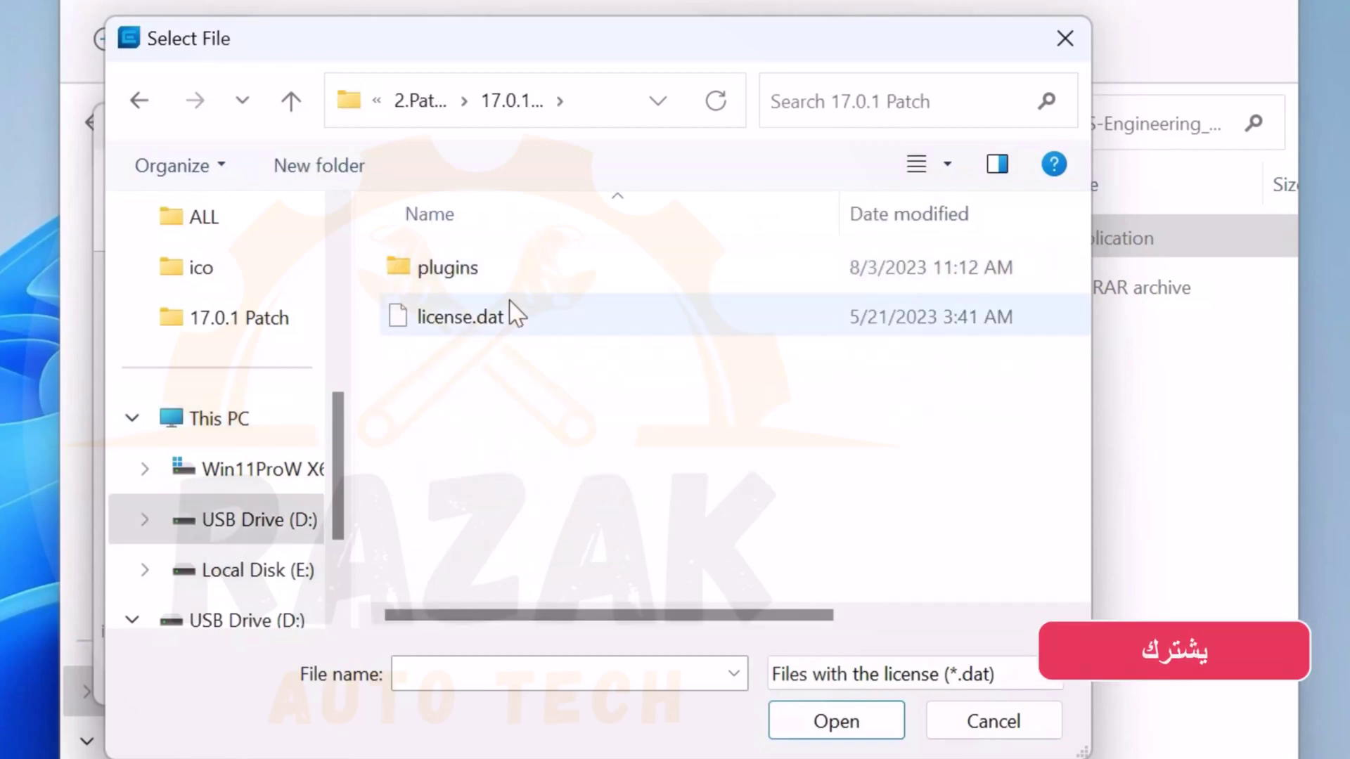
pyautogui.doubleClick(511, 310)
# Install with the default Start menu folder and shortcuts for all users, and finish the setup assistant.
pyautogui.click(686, 673)
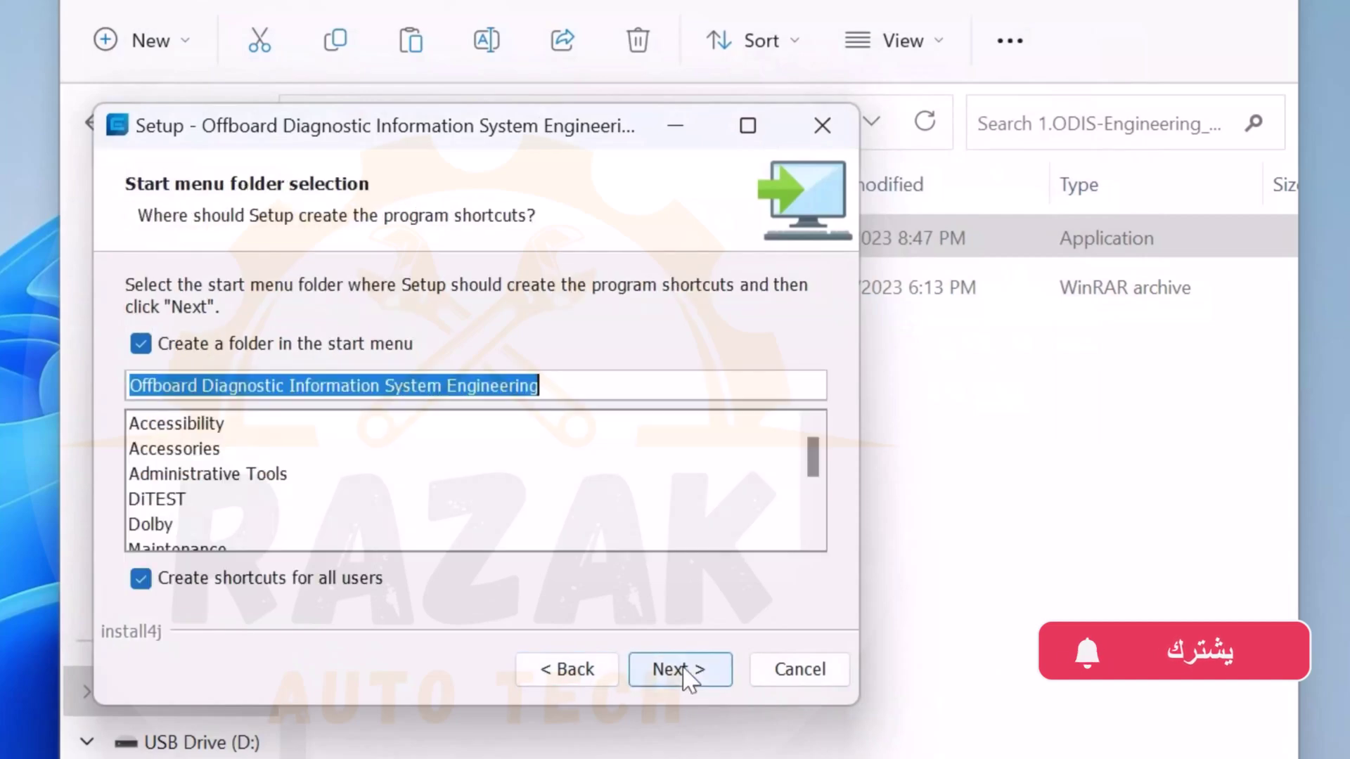
pyautogui.click(685, 673)
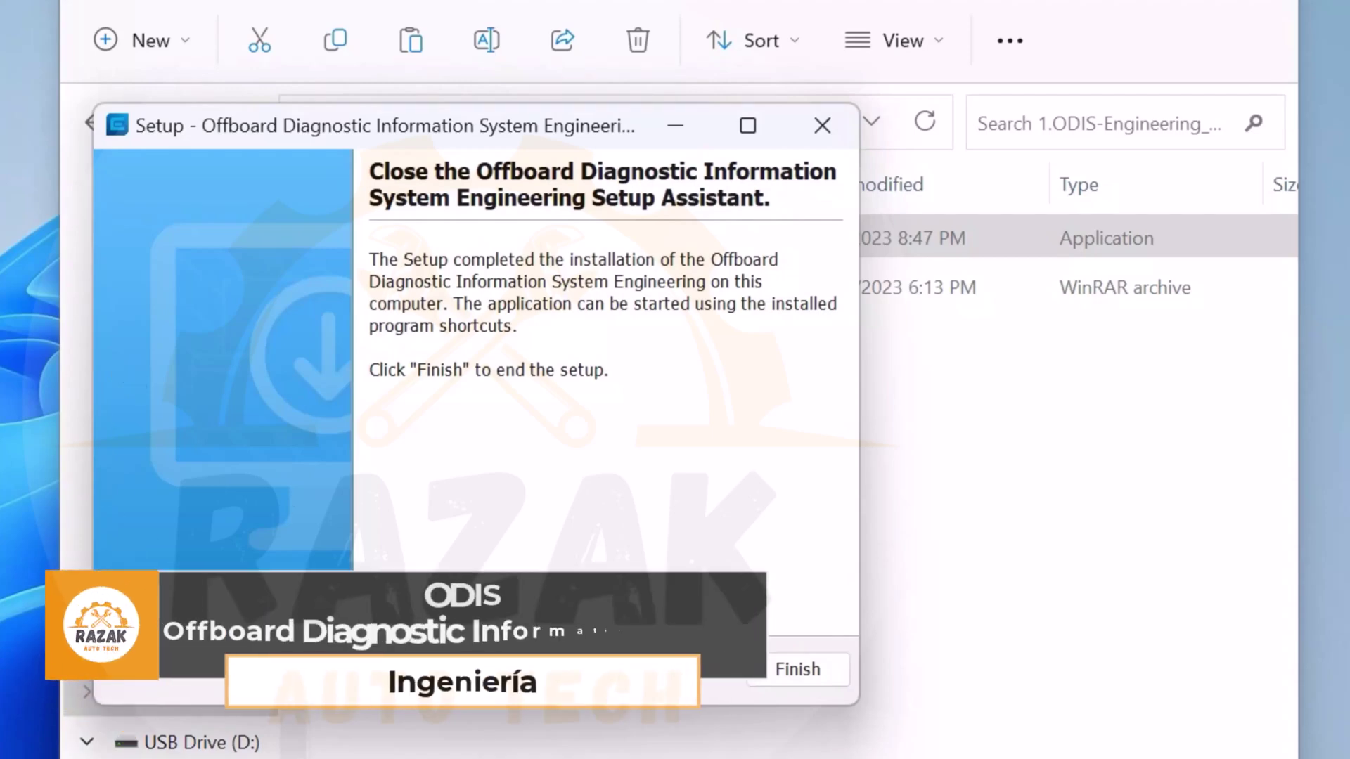
pyautogui.click(797, 671)
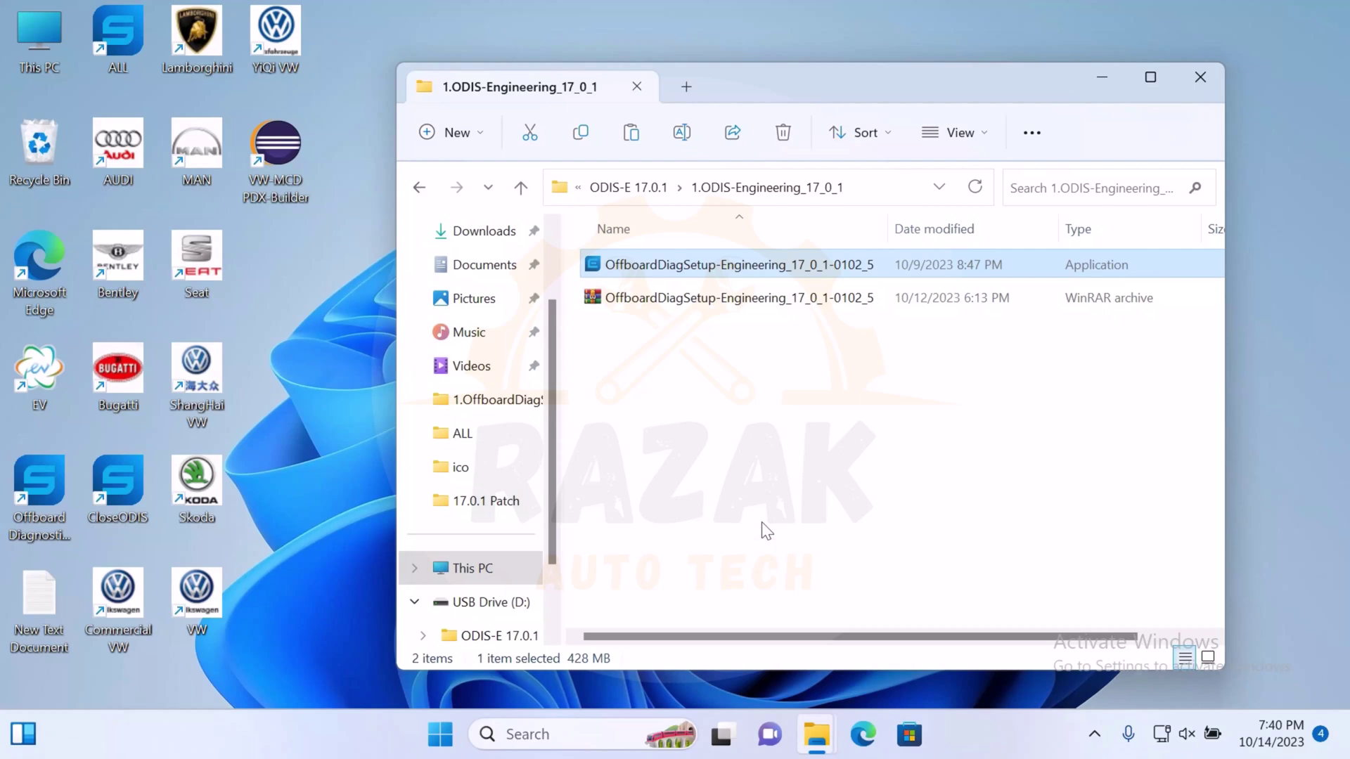
# Open the 17.0.1 Patch folder within 2.Patch & License of the ODIS-E 17.0.1 folder.
pyautogui.click(641, 188)
pyautogui.doubleClick(654, 298)
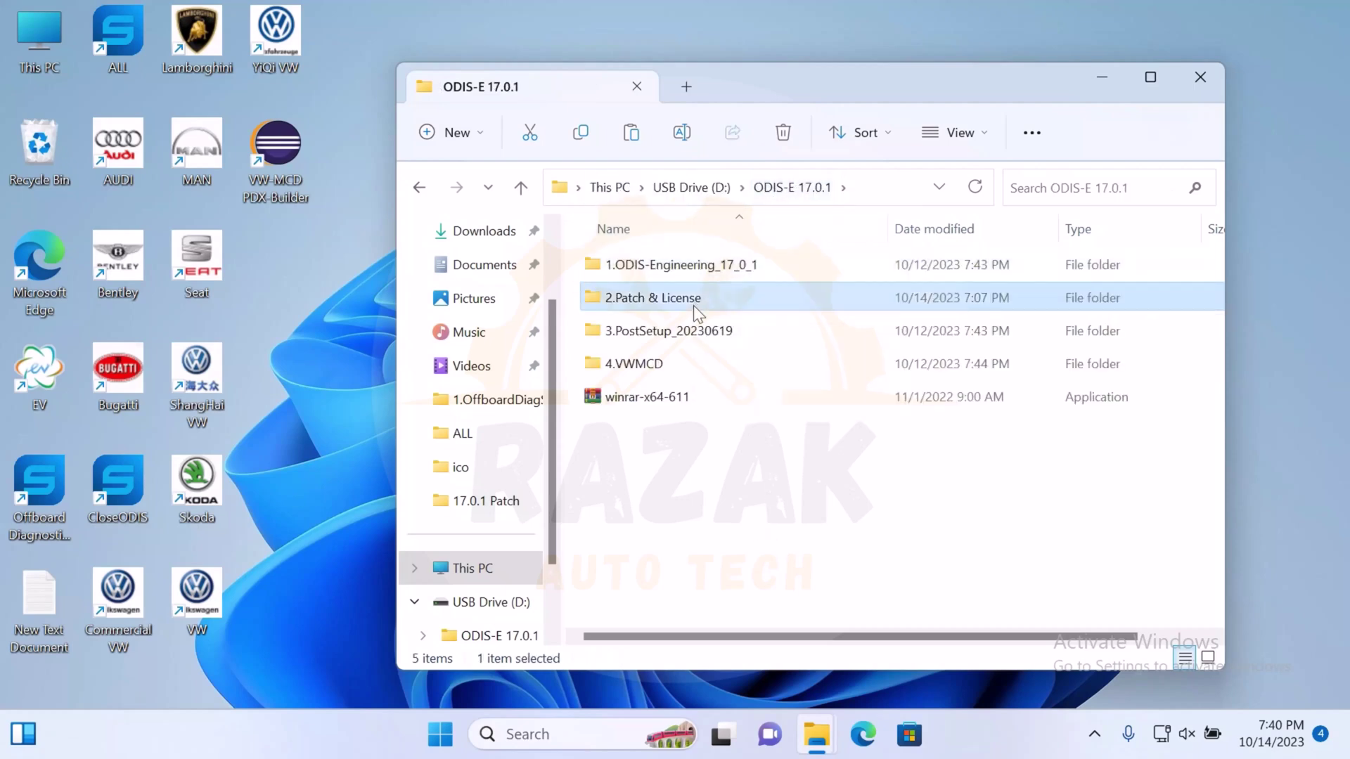
pyautogui.doubleClick(659, 270)
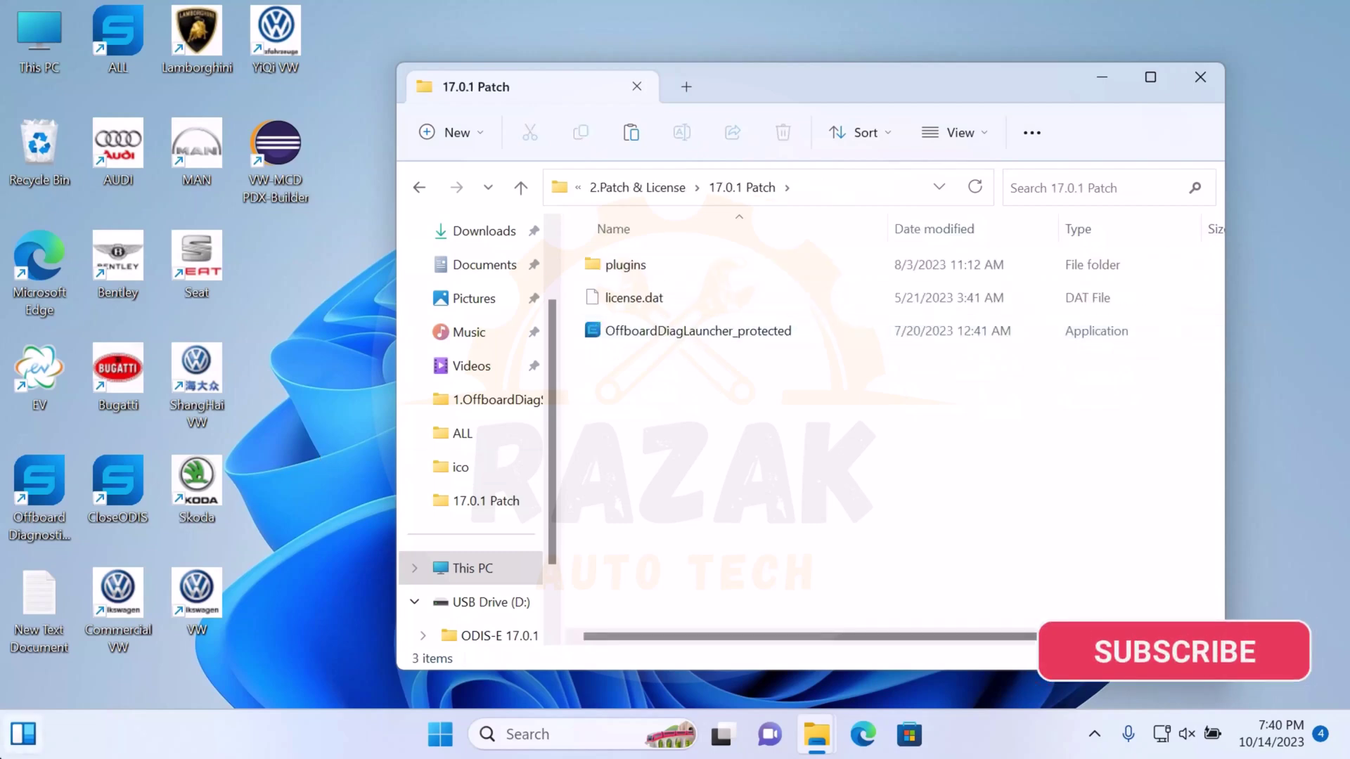
# Expand the Offboard Diagnostic Information System Engineering folder in the list of all installed apps.
pyautogui.click(440, 735)
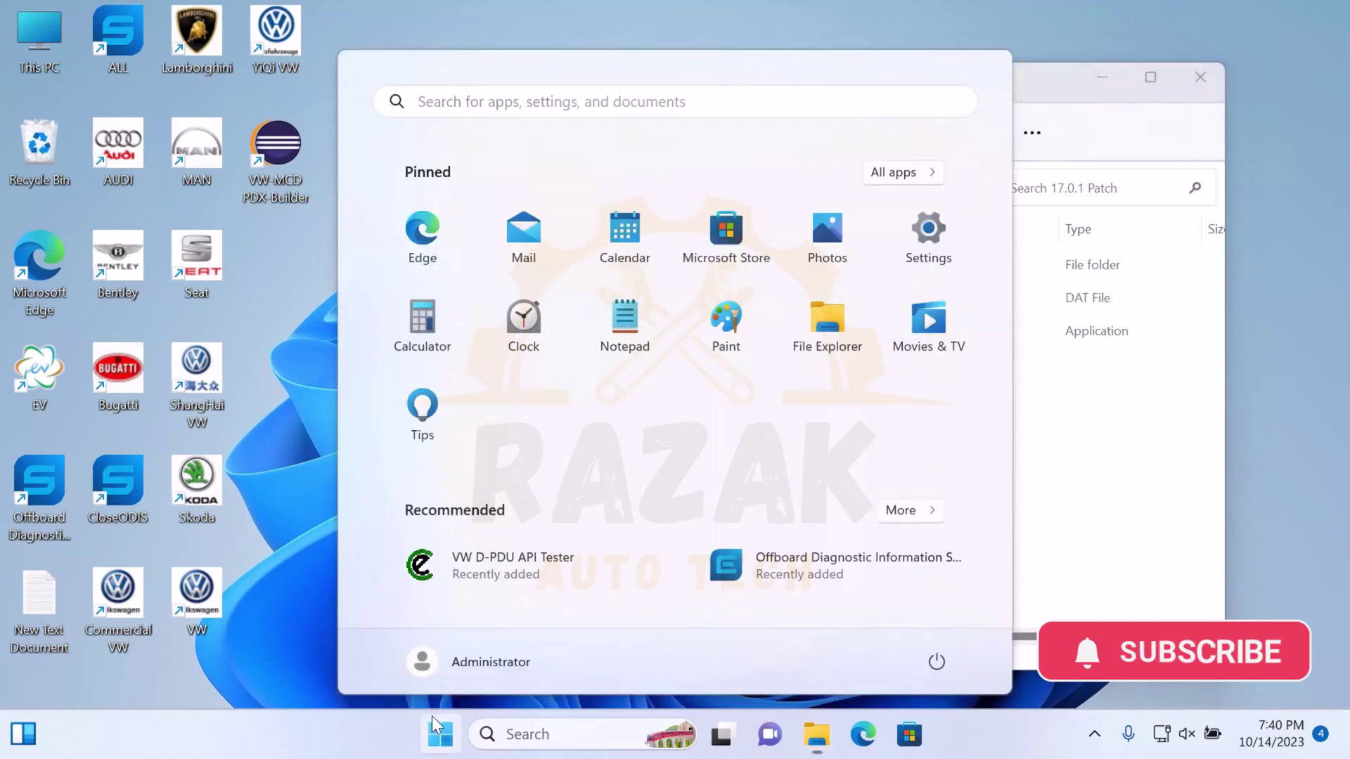
pyautogui.click(902, 177)
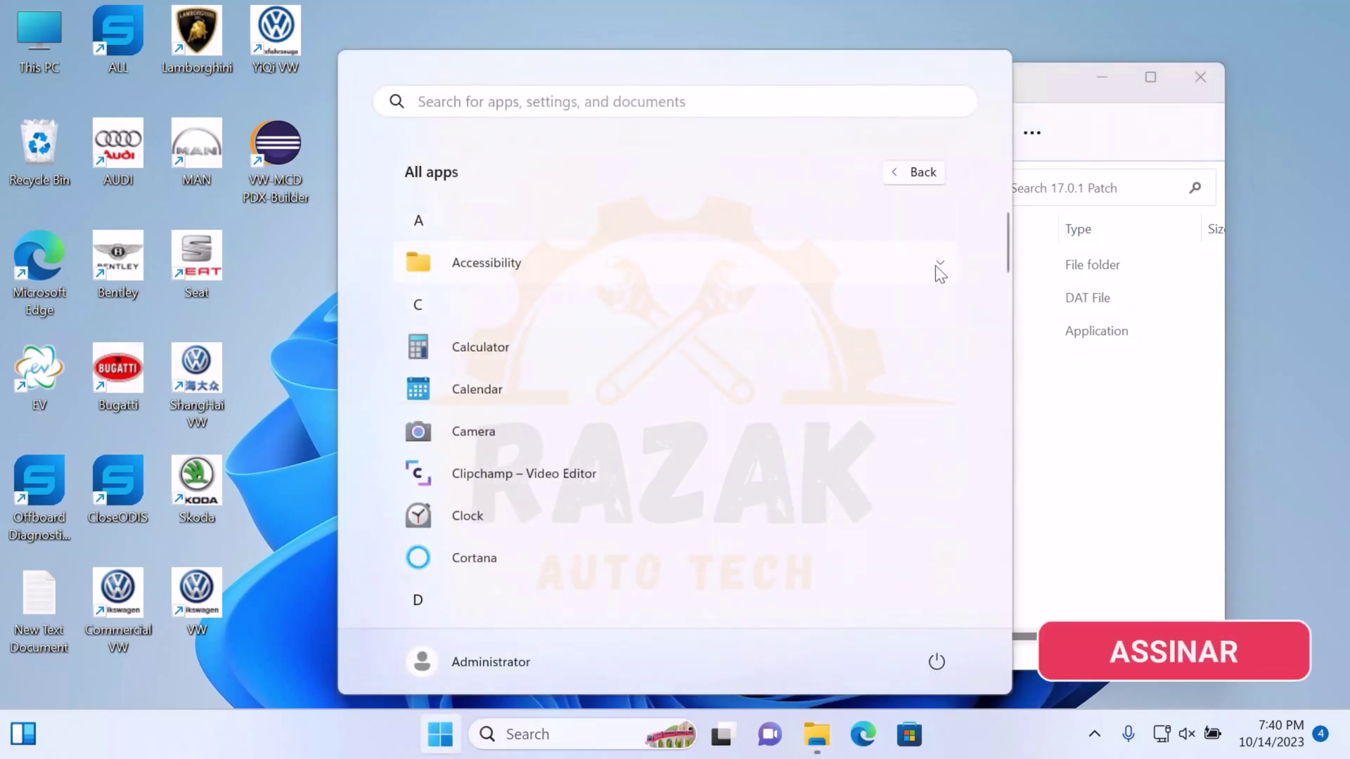
pyautogui.click(939, 265)
pyautogui.click(939, 265)
pyautogui.scroll(-3, 738, 413)
pyautogui.scroll(-8, 736, 407)
pyautogui.scroll(-3, 736, 406)
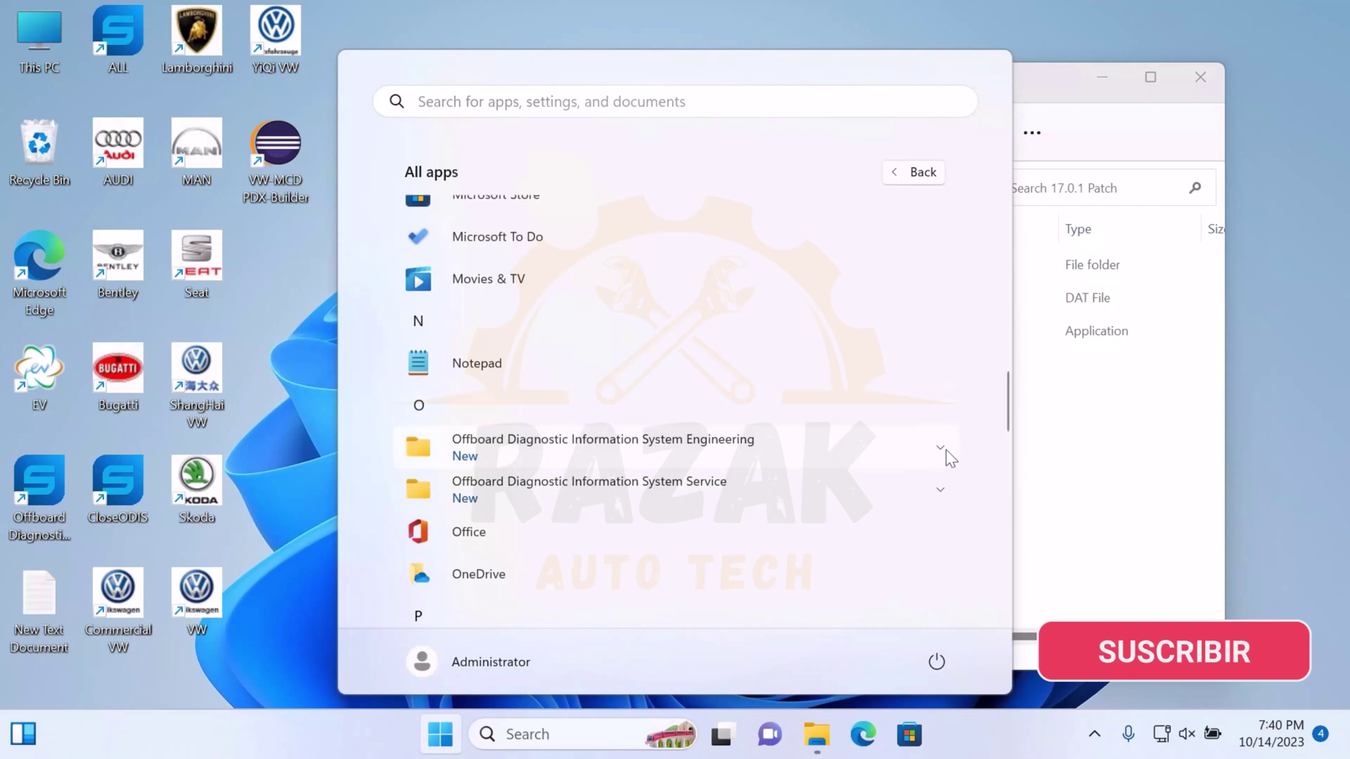
pyautogui.click(946, 450)
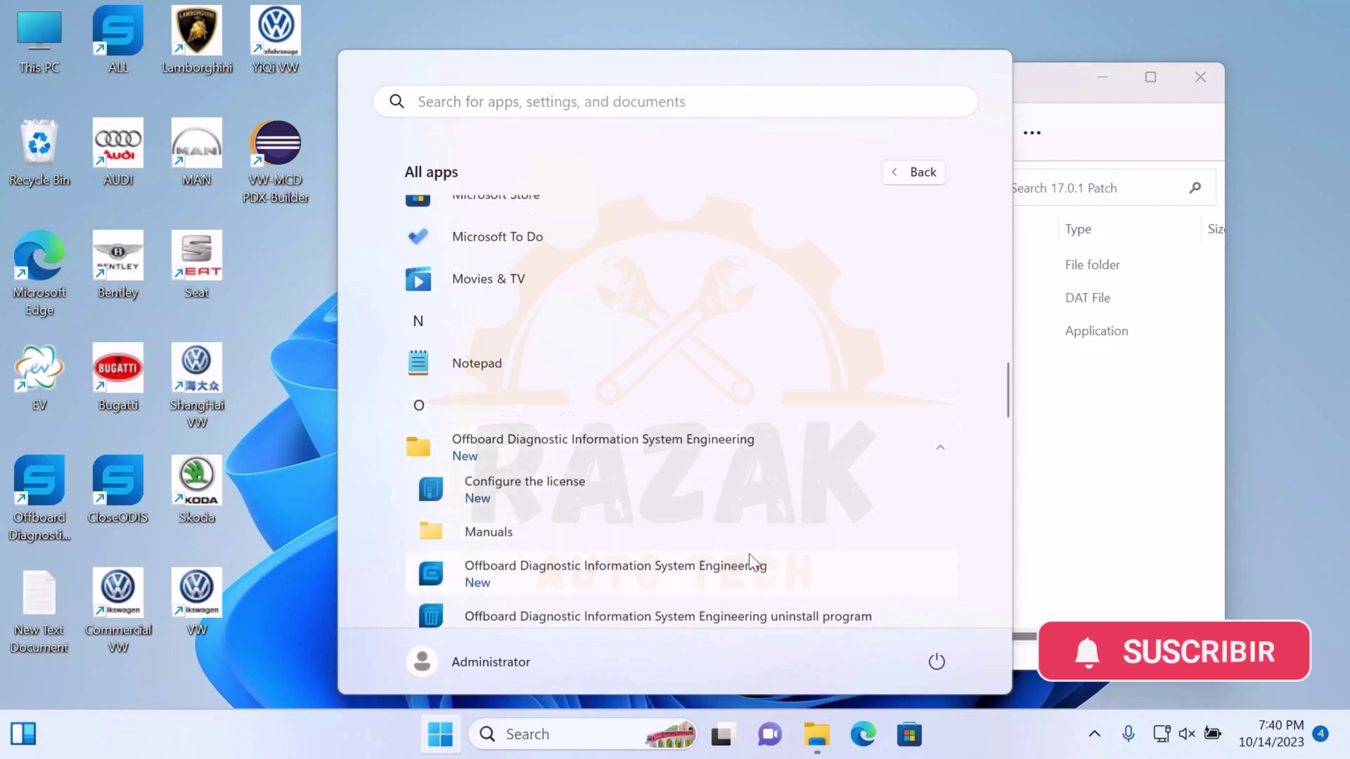
pyautogui.scroll(-2, 750, 558)
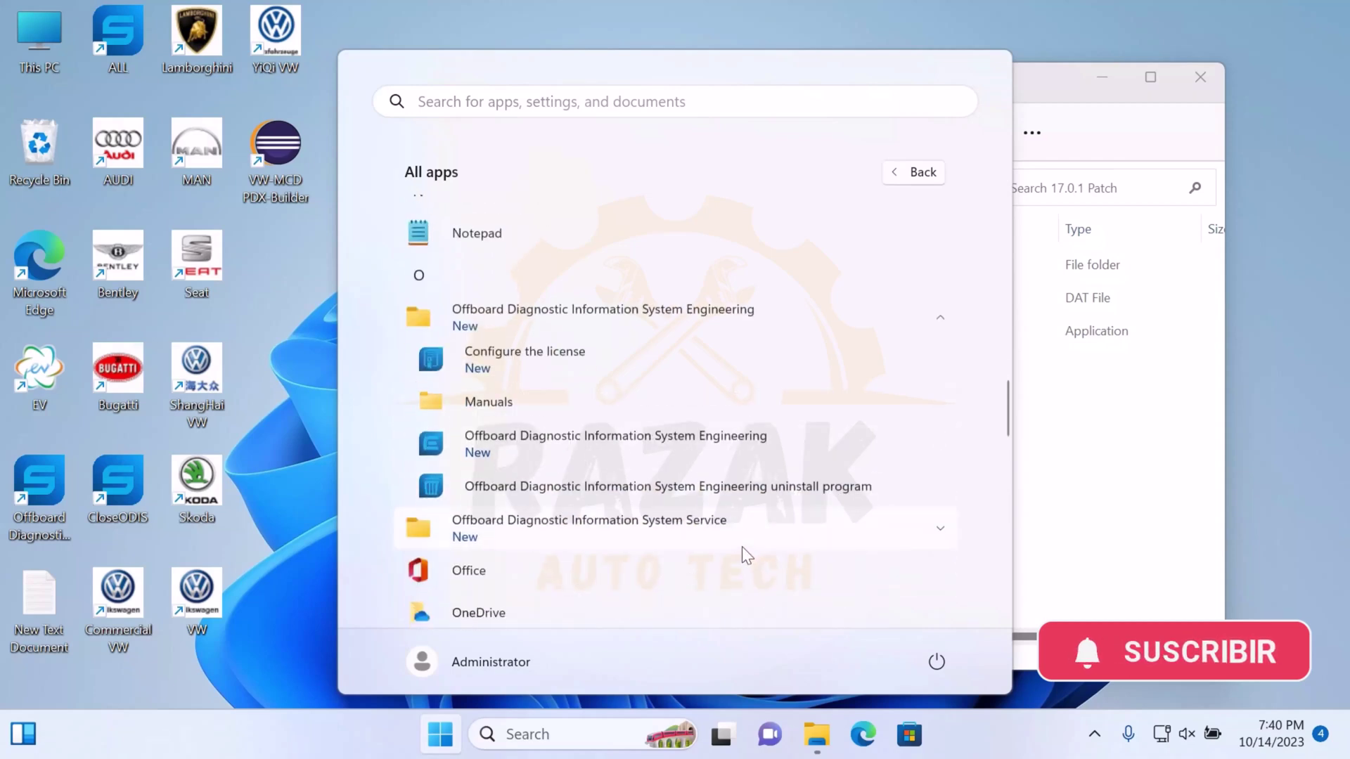
# Open the file location of the Offboard Diagnostic Information System Engineering shortcut, and from there its OE installation folder.
pyautogui.rightClick(511, 442)
pyautogui.moveTo(577, 486)
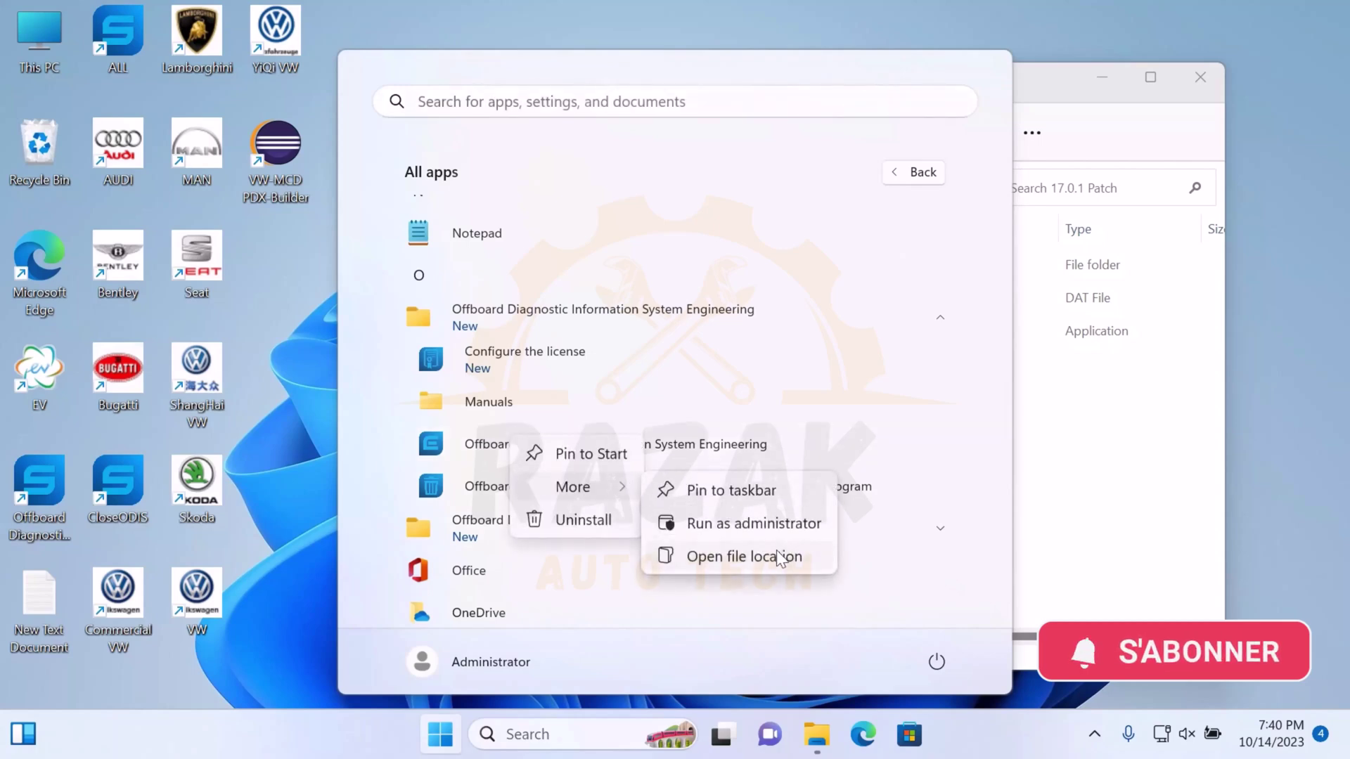
pyautogui.click(778, 550)
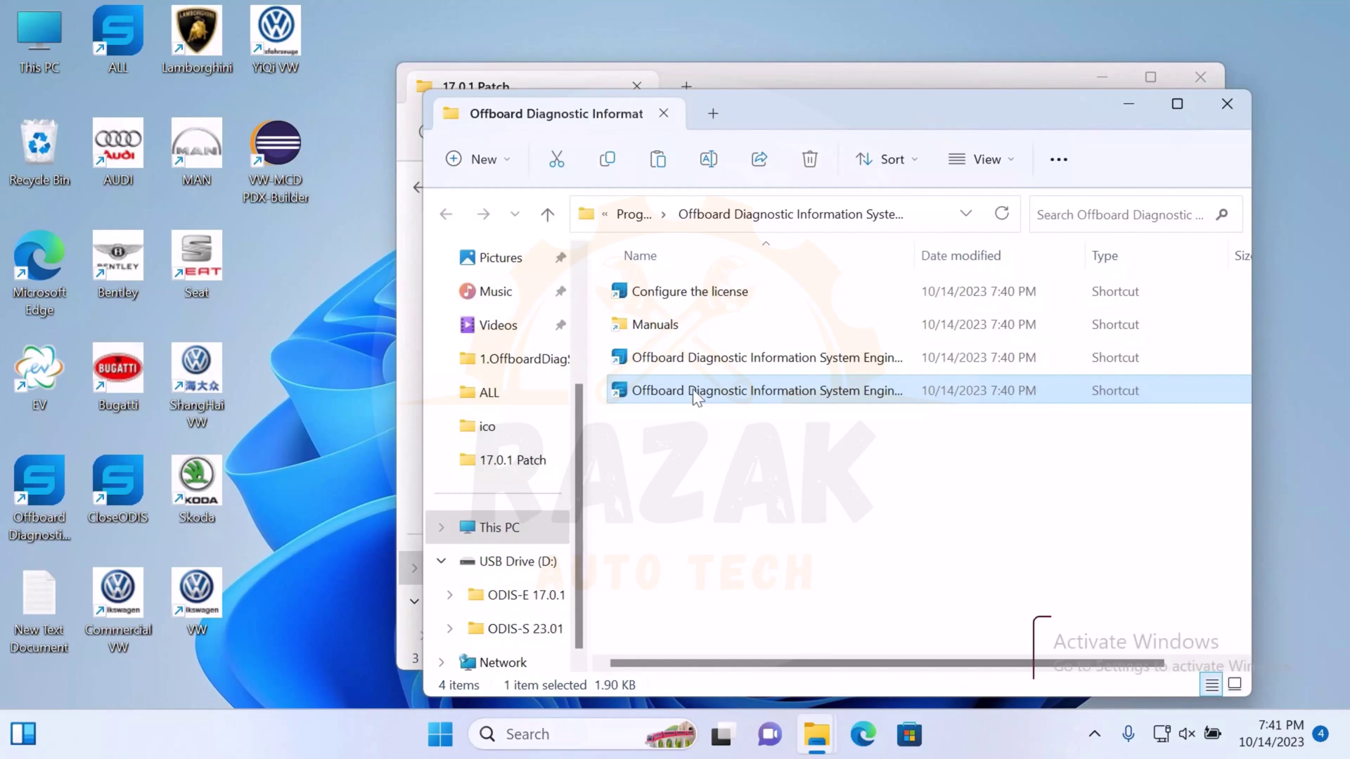
pyautogui.rightClick(693, 389)
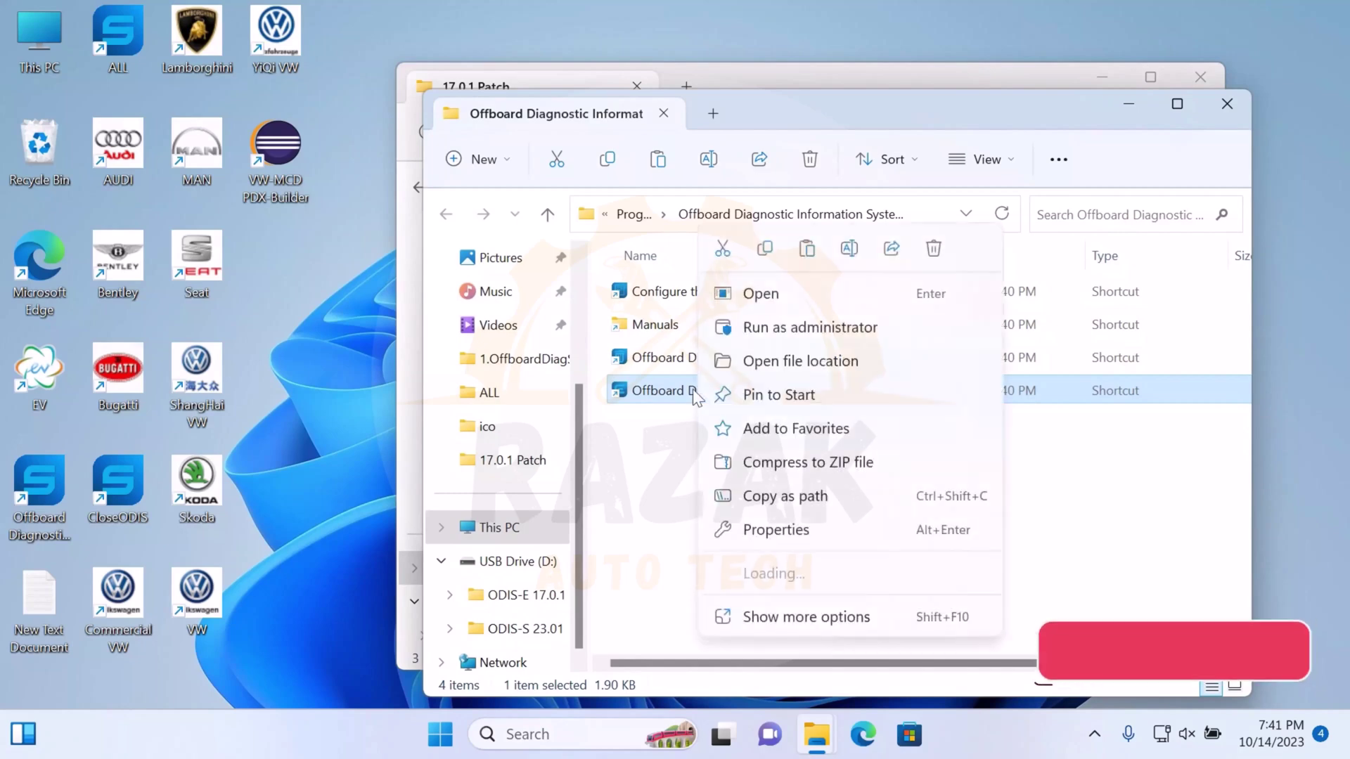
pyautogui.click(824, 357)
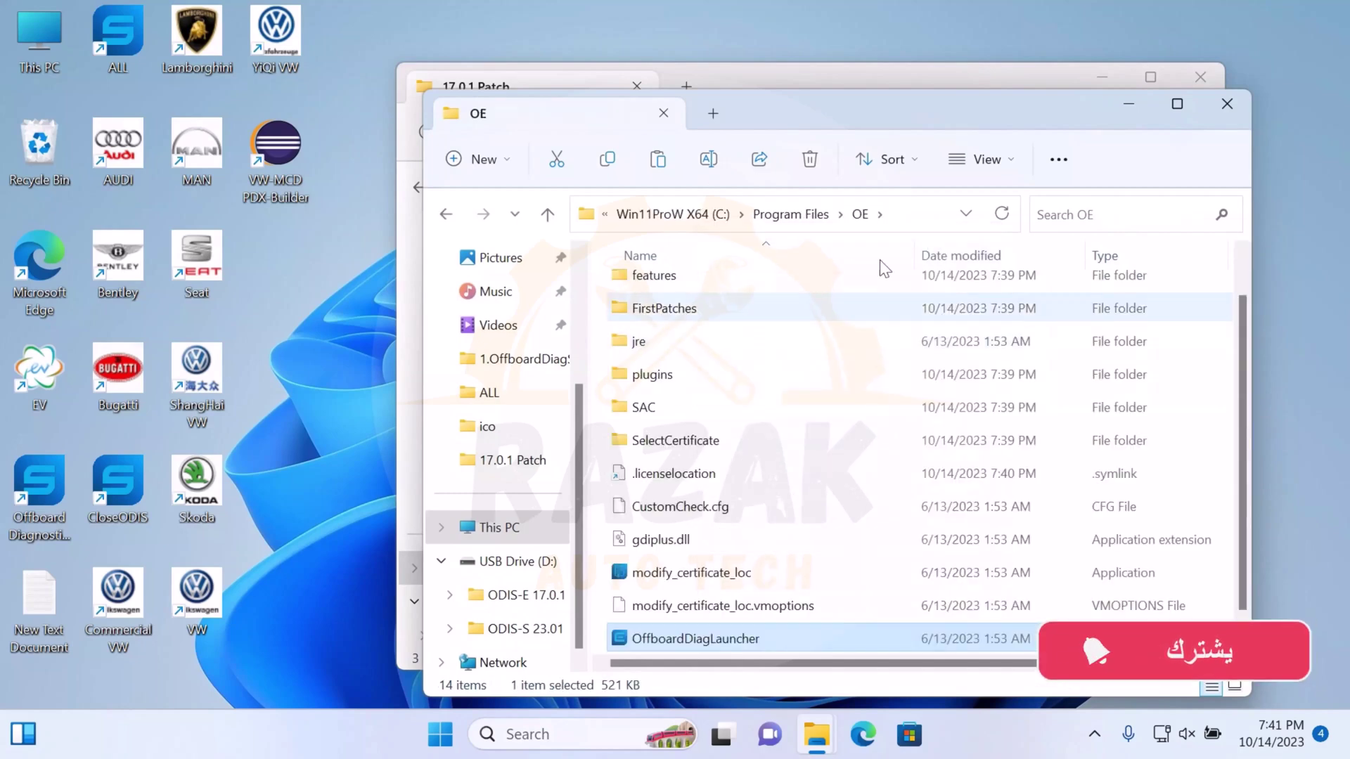
# Arrange the OE and 17.0.1 Patch folder windows side by side.
pyautogui.moveTo(948, 114); pyautogui.dragTo(493, 53)
pyautogui.click(880, 95)
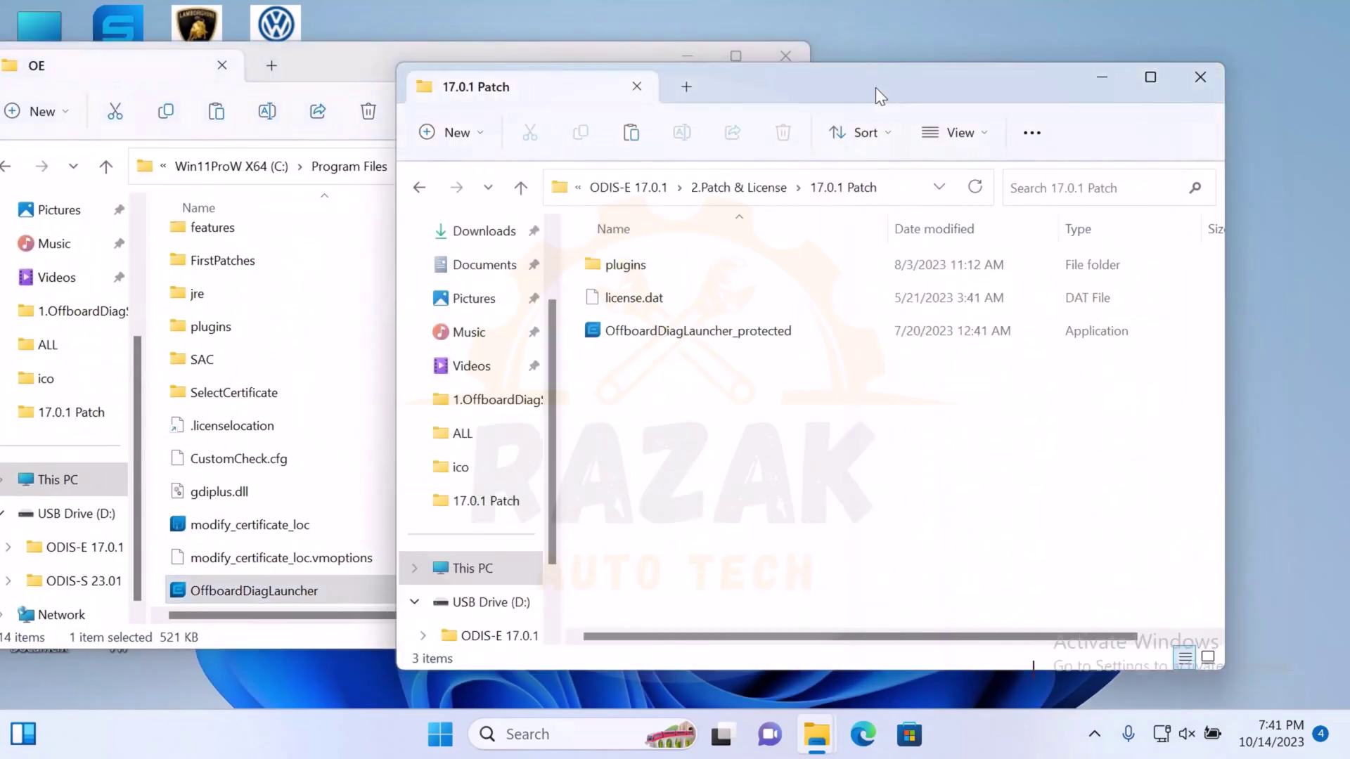
pyautogui.moveTo(864, 89); pyautogui.dragTo(1283, 72)
pyautogui.scroll(-1, 675, 362)
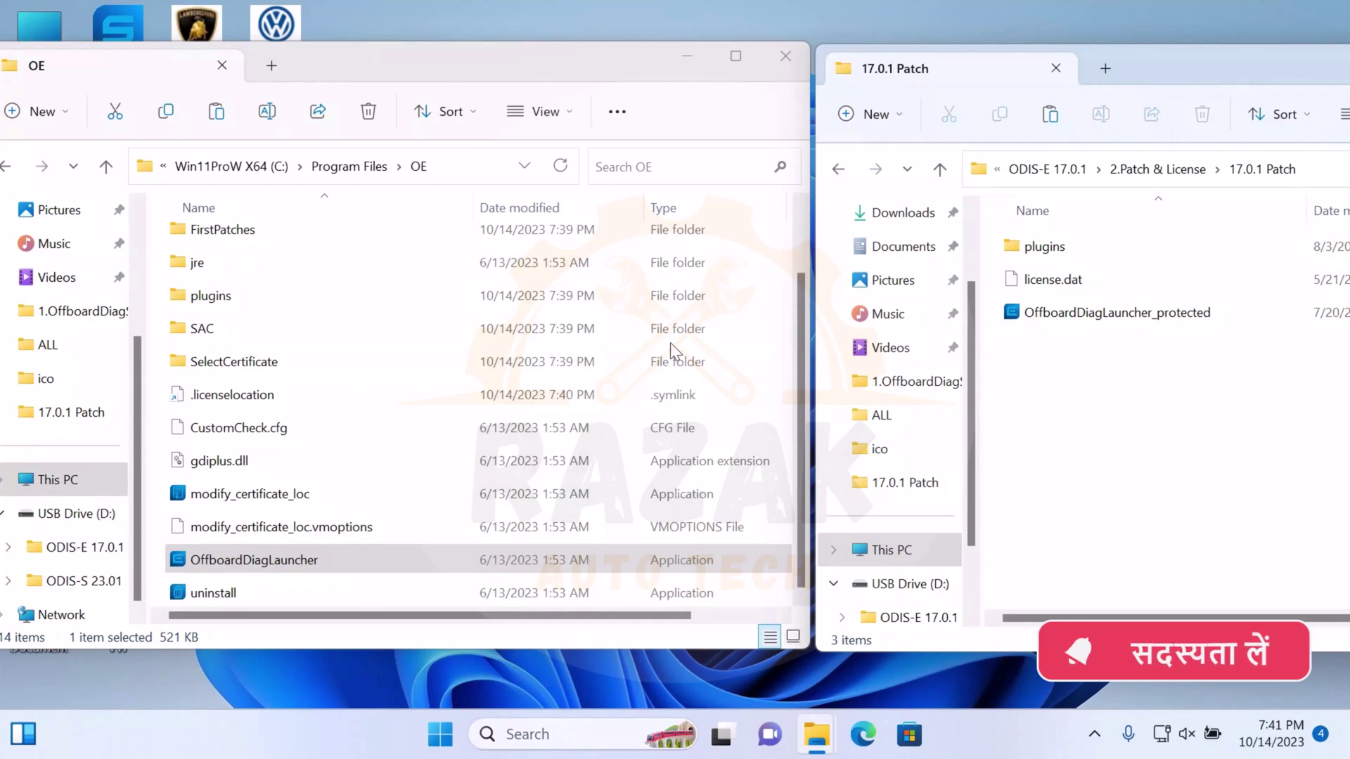
# Copy the plugins folder and OffboardDiagLauncher_protected from 17.0.1 Patch into the OE folder, replacing the existing file.
pyautogui.click(1058, 316)
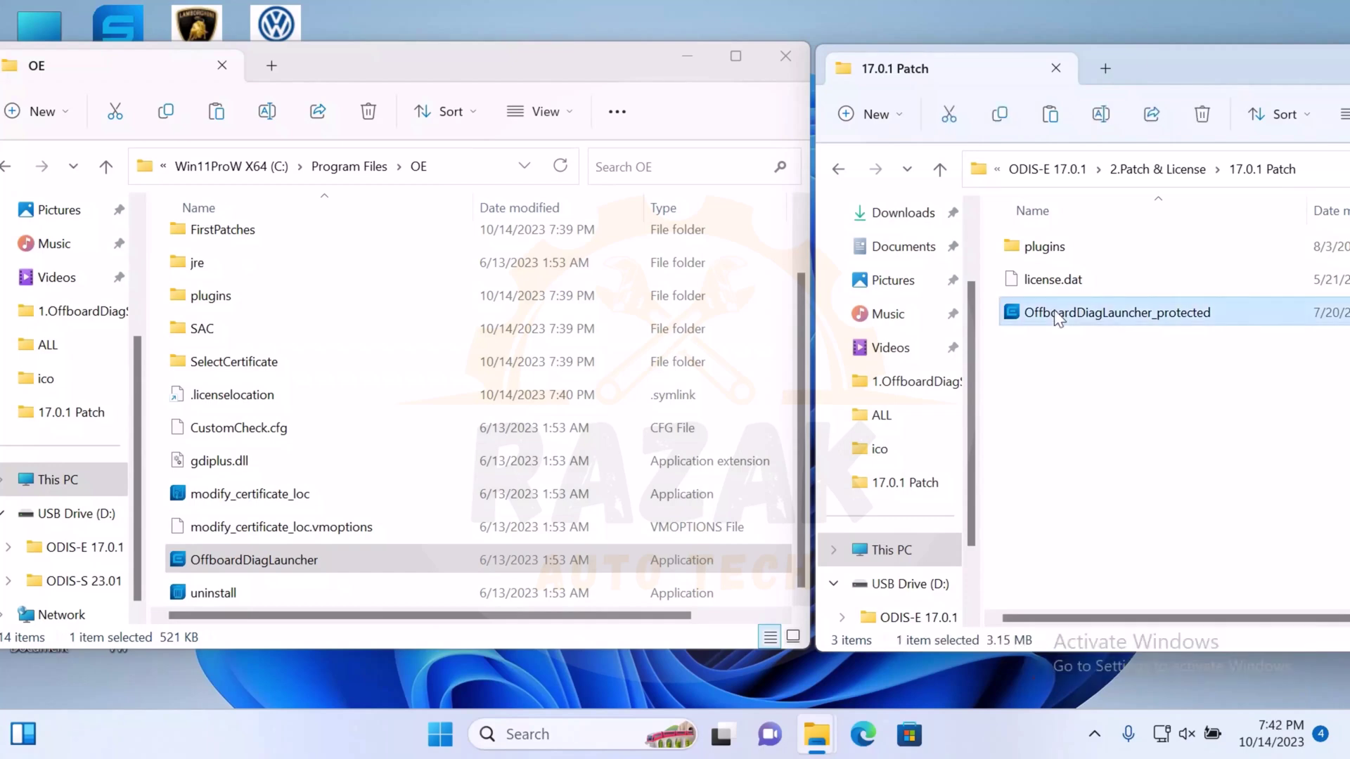
pyautogui.keyDown('ctrl'); pyautogui.click(1063, 251); pyautogui.keyUp('ctrl')
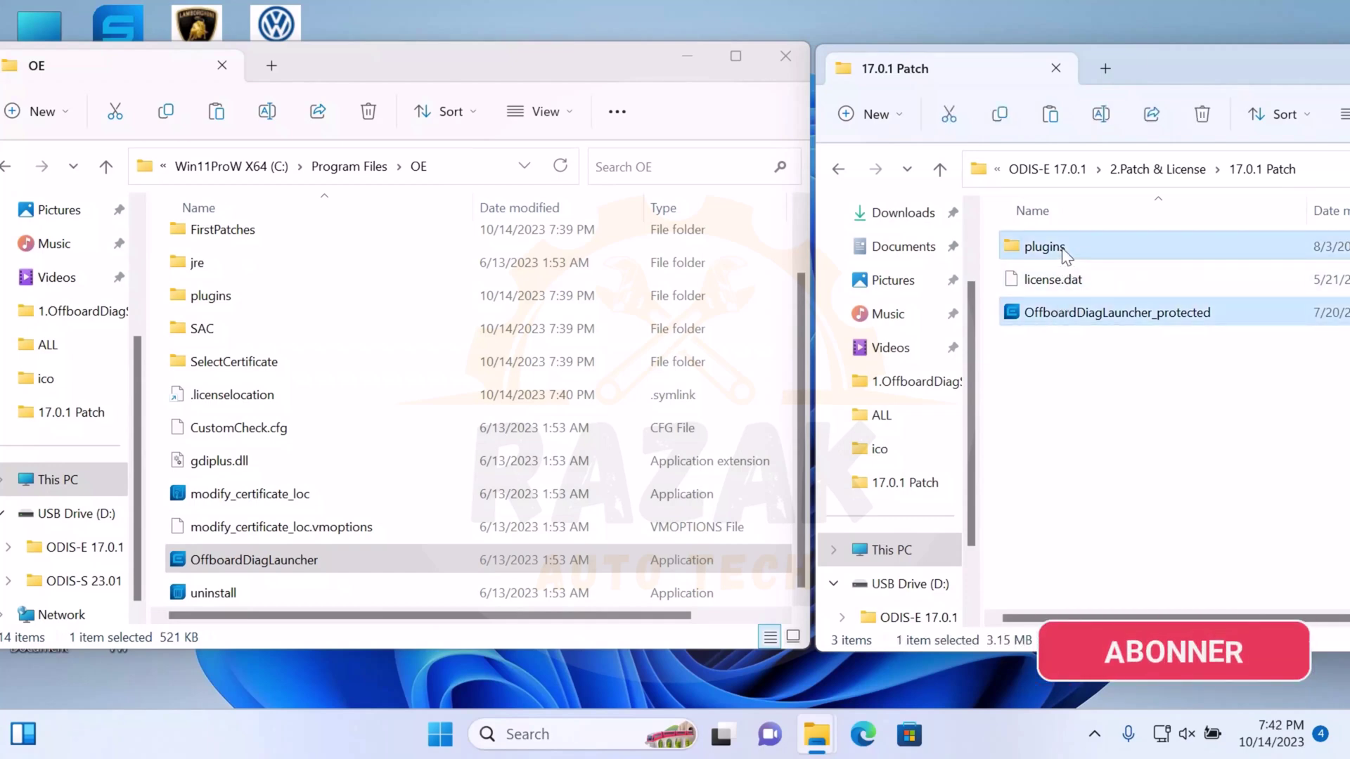
pyautogui.rightClick(1062, 250)
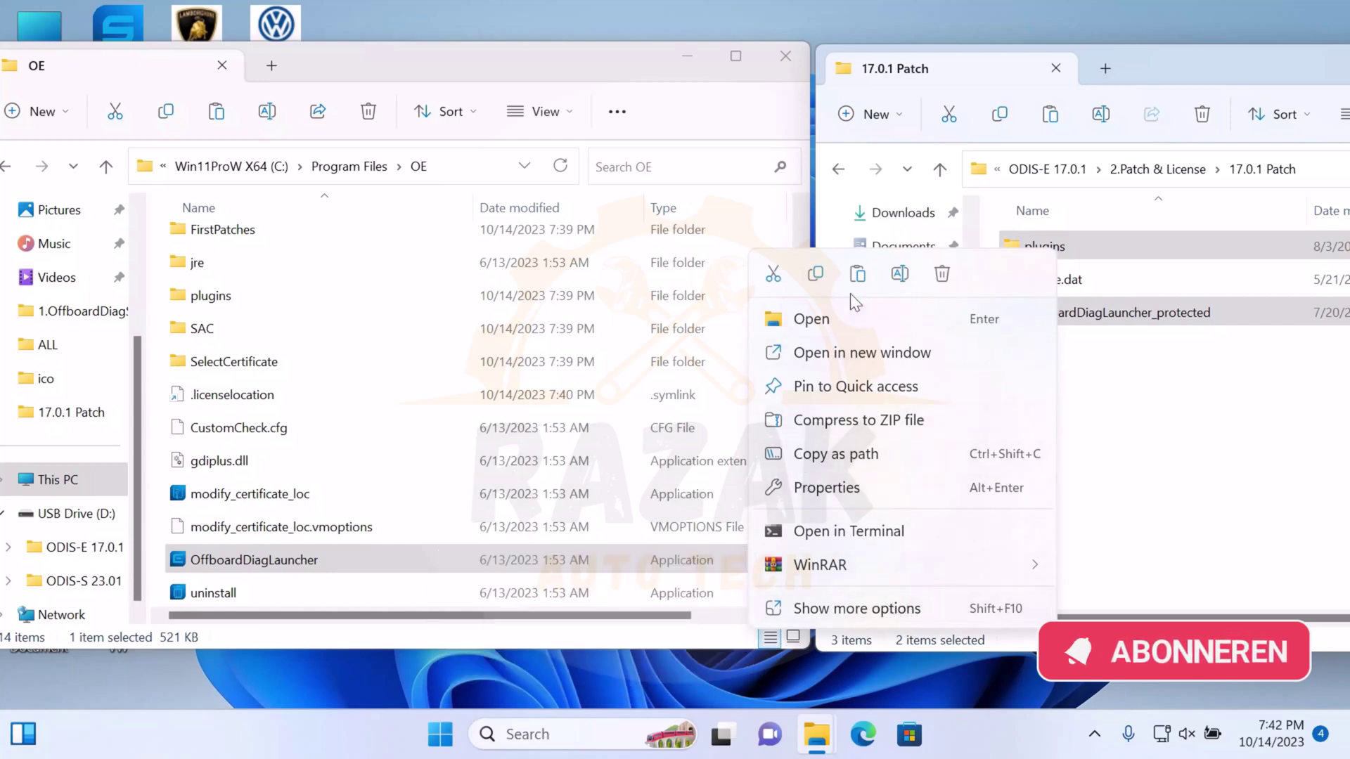
pyautogui.click(815, 273)
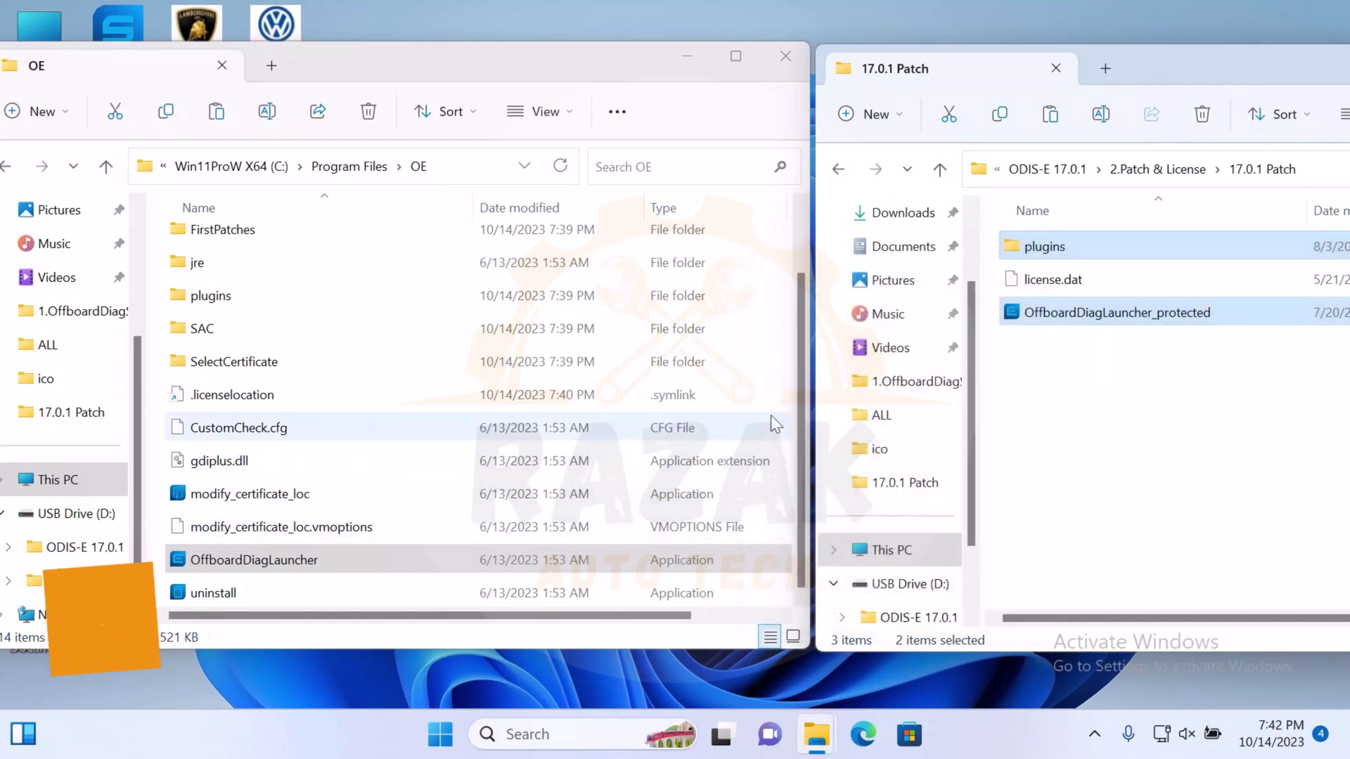
pyautogui.click(784, 482)
pyautogui.rightClick(787, 484)
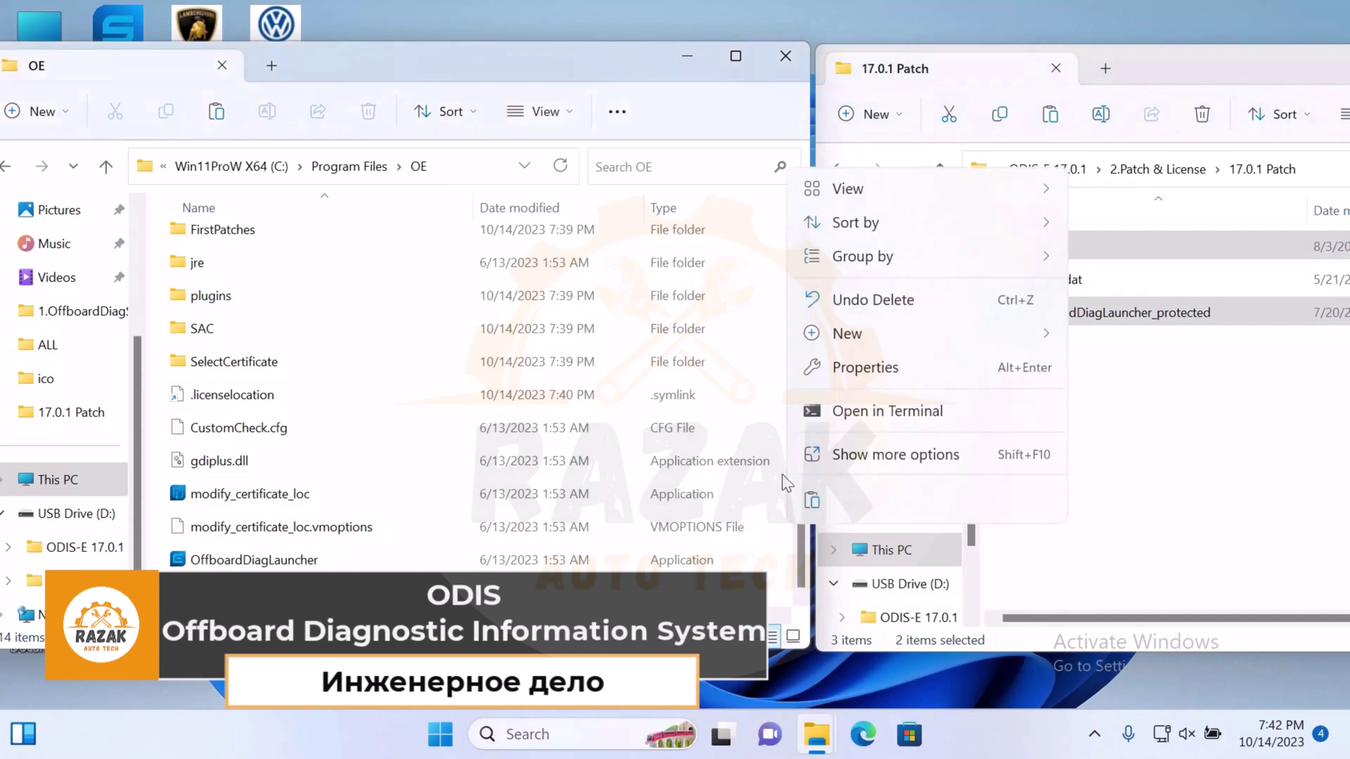
pyautogui.click(659, 522)
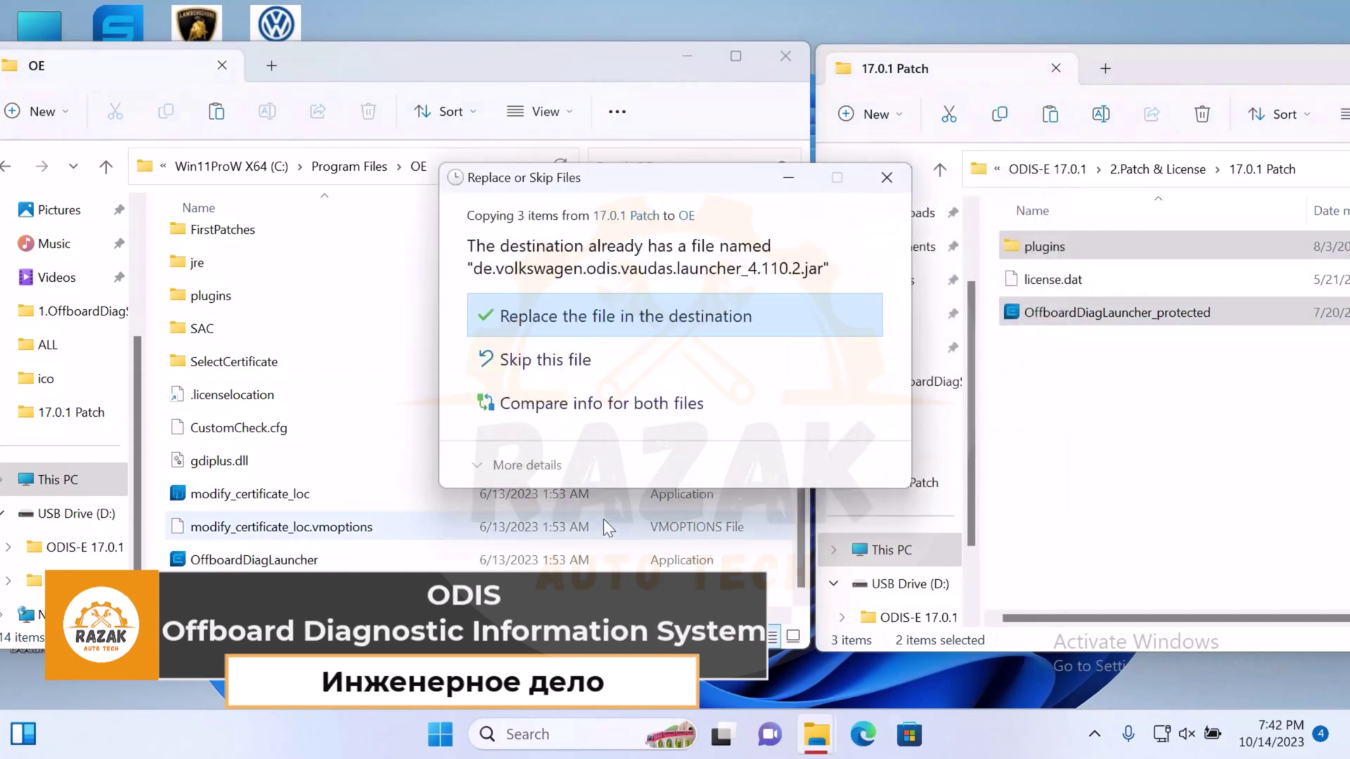
pyautogui.click(544, 315)
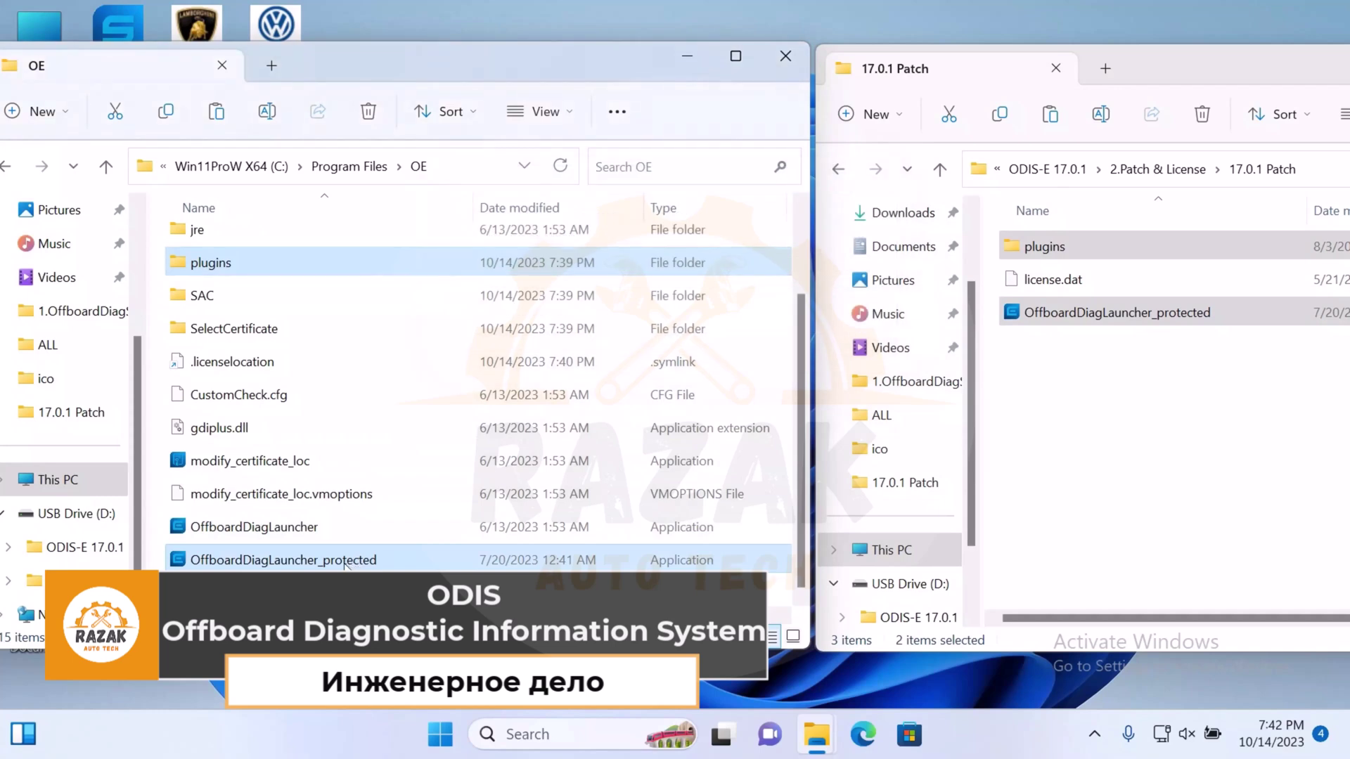
# Create desktop shortcuts for the selected plugins folder and OffboardDiagLauncher_protected, and minimize the OE window.
pyautogui.rightClick(344, 562)
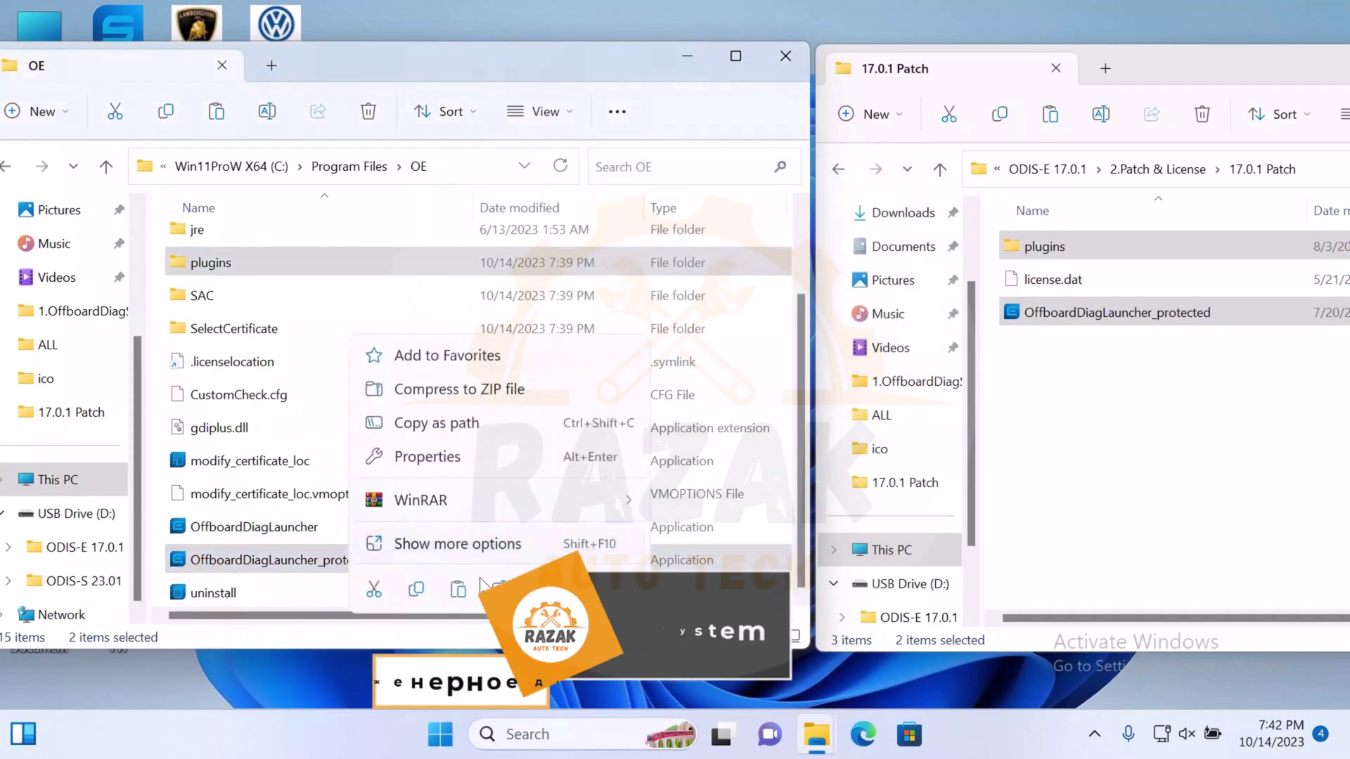
pyautogui.click(430, 545)
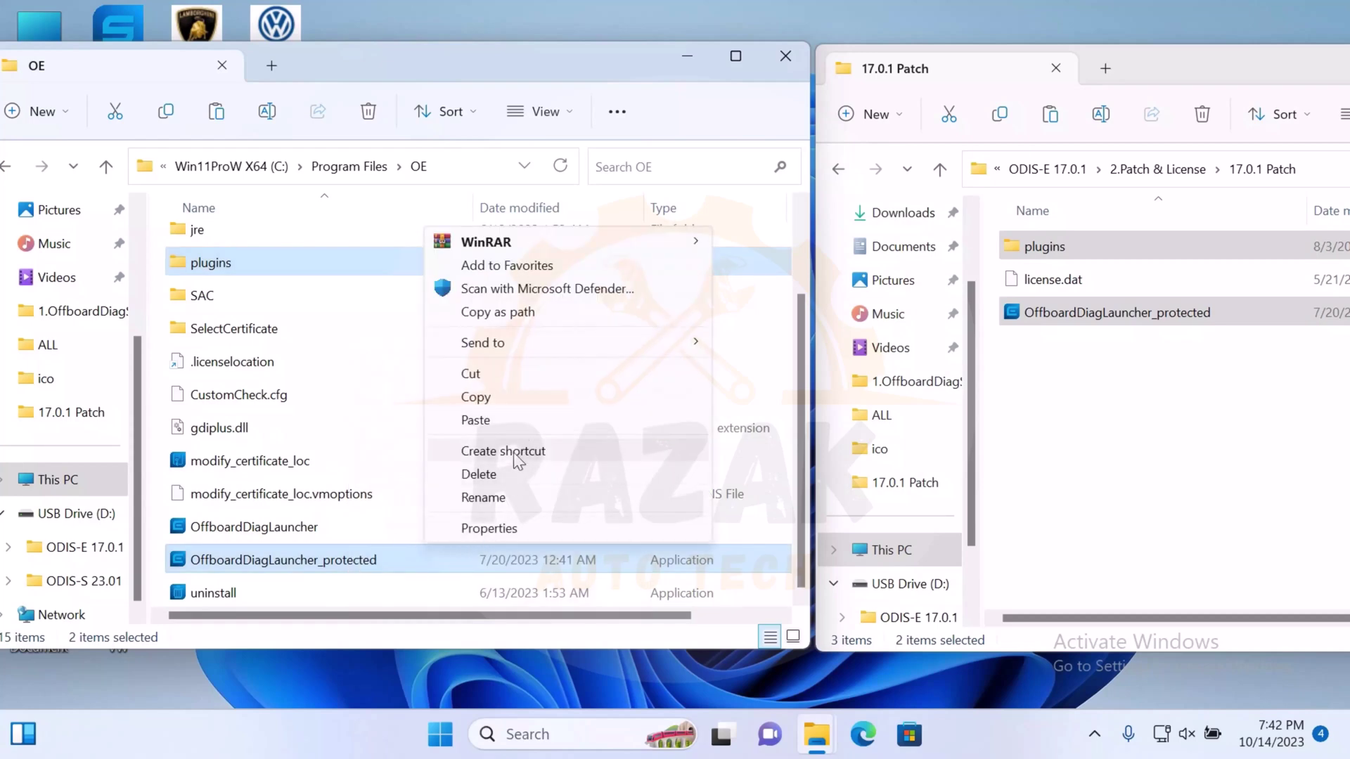
pyautogui.moveTo(532, 343)
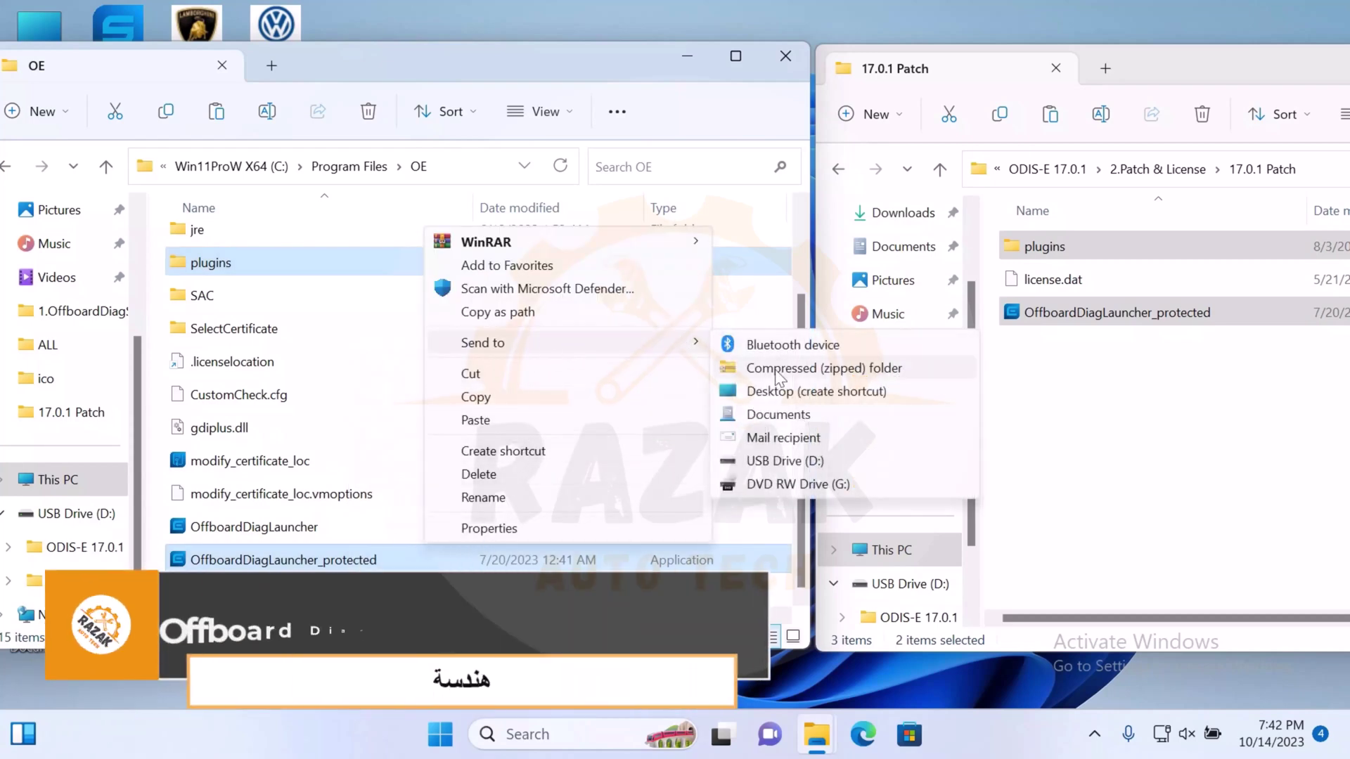
pyautogui.click(774, 391)
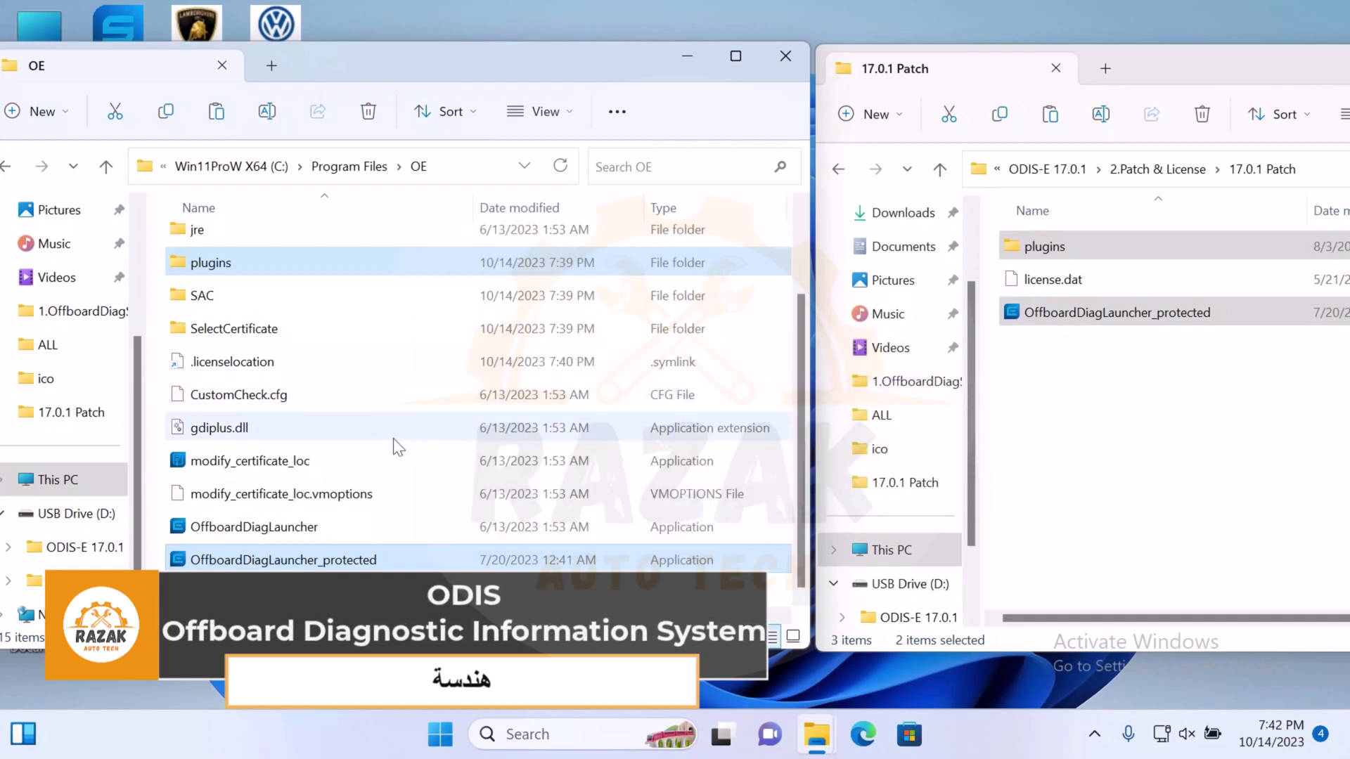
pyautogui.click(689, 56)
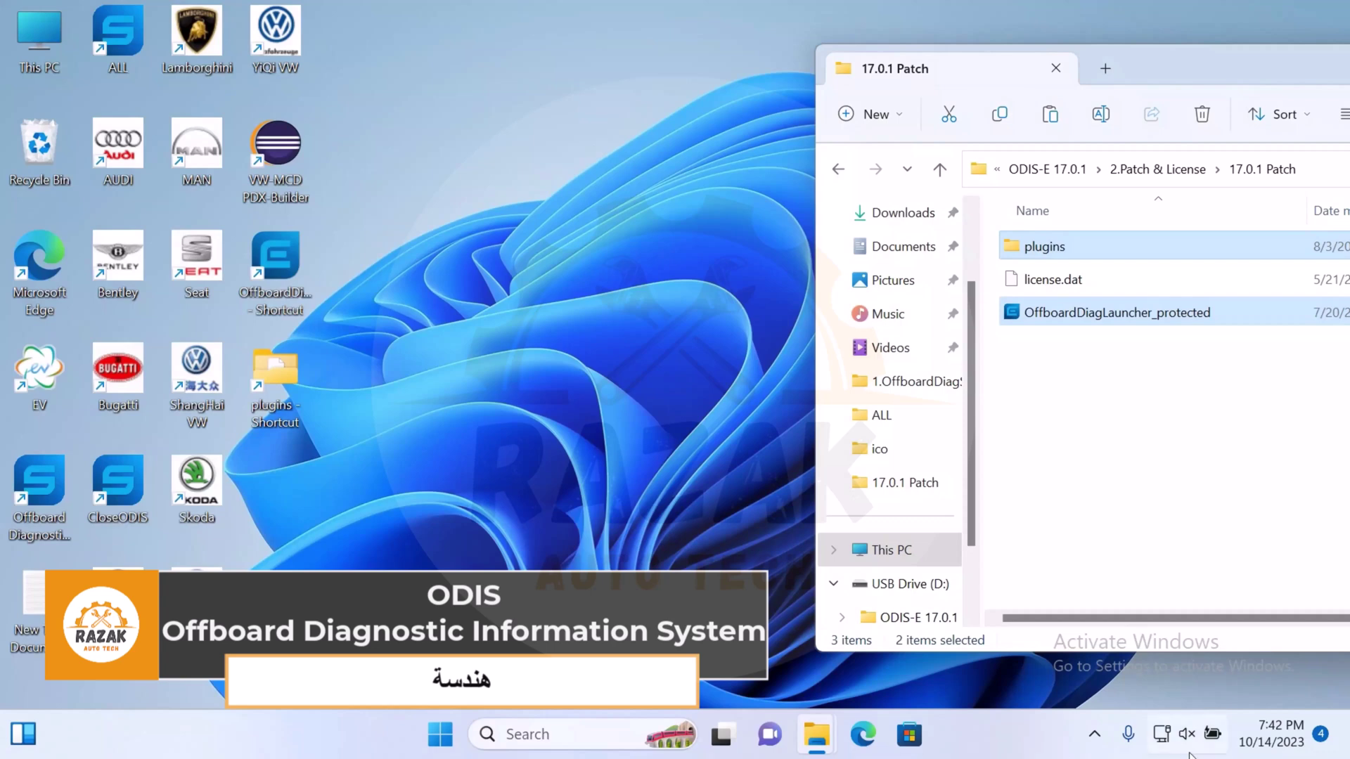
# Move the 17.0.1 Patch window further onto the screen and delete the plugins shortcut from the desktop.
pyautogui.click(1097, 738)
pyautogui.click(1097, 738)
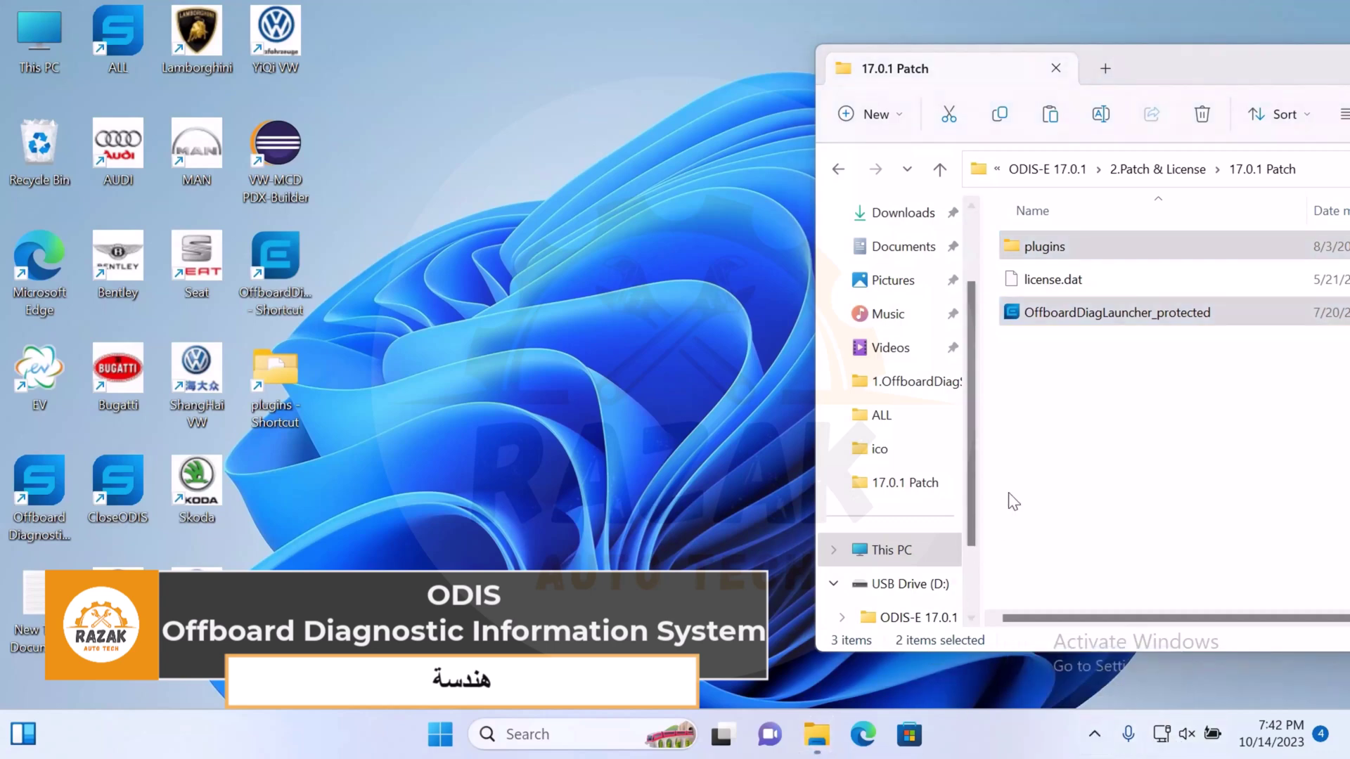
pyautogui.moveTo(1161, 76); pyautogui.dragTo(811, 82)
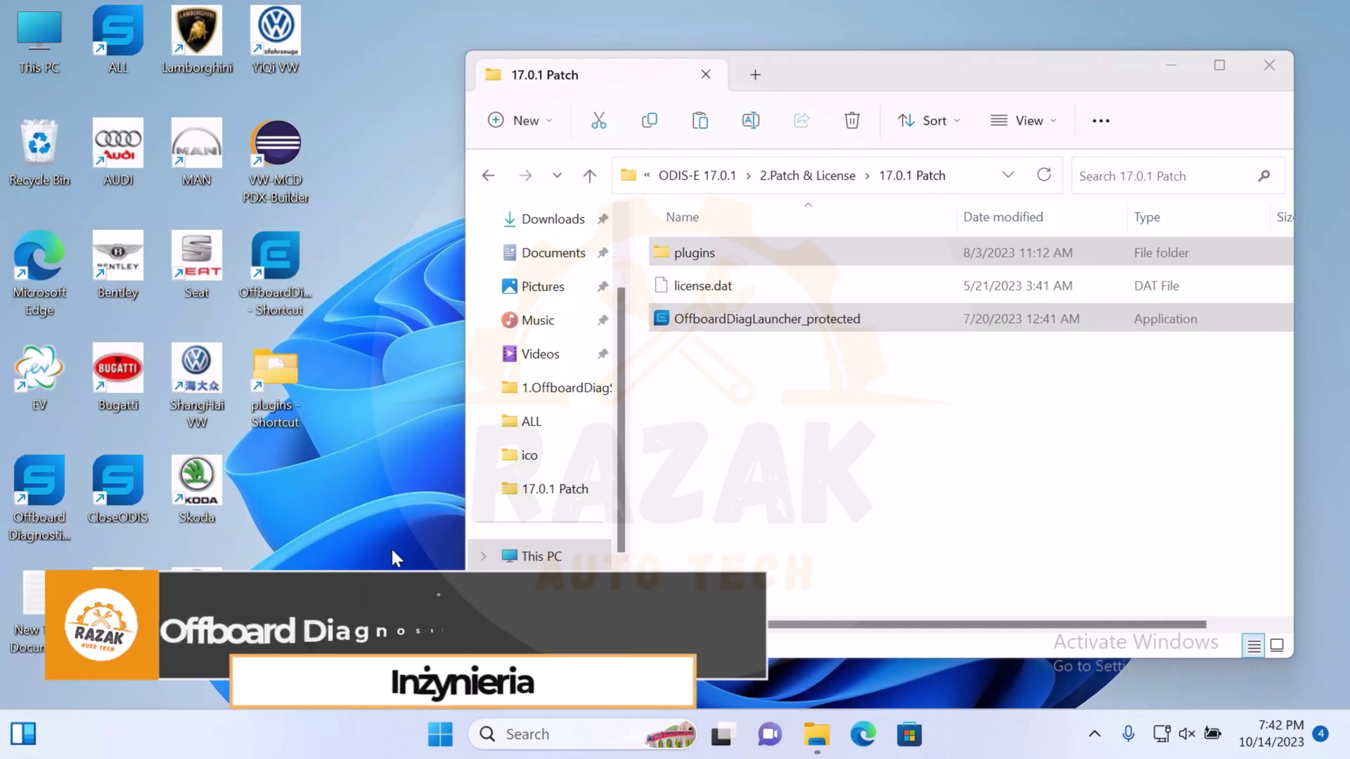
pyautogui.rightClick(274, 376)
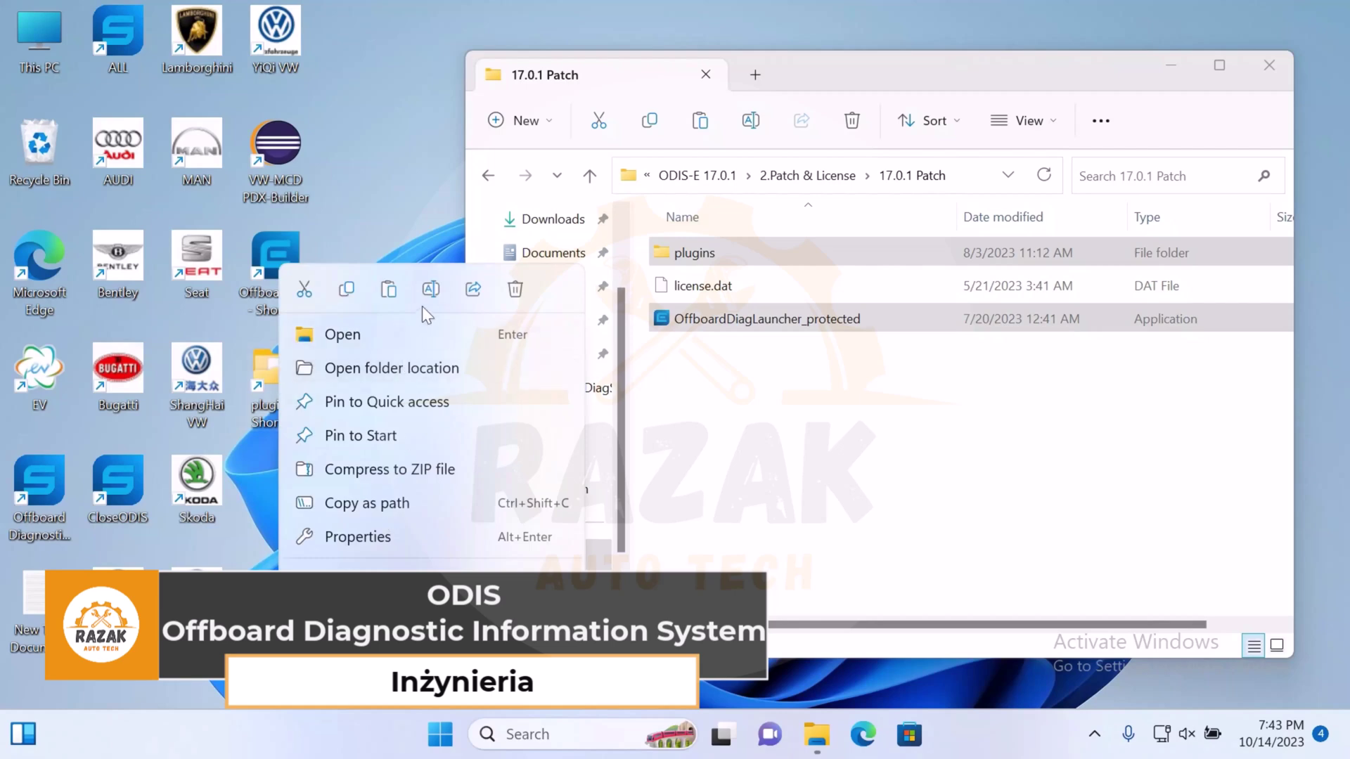
pyautogui.click(513, 288)
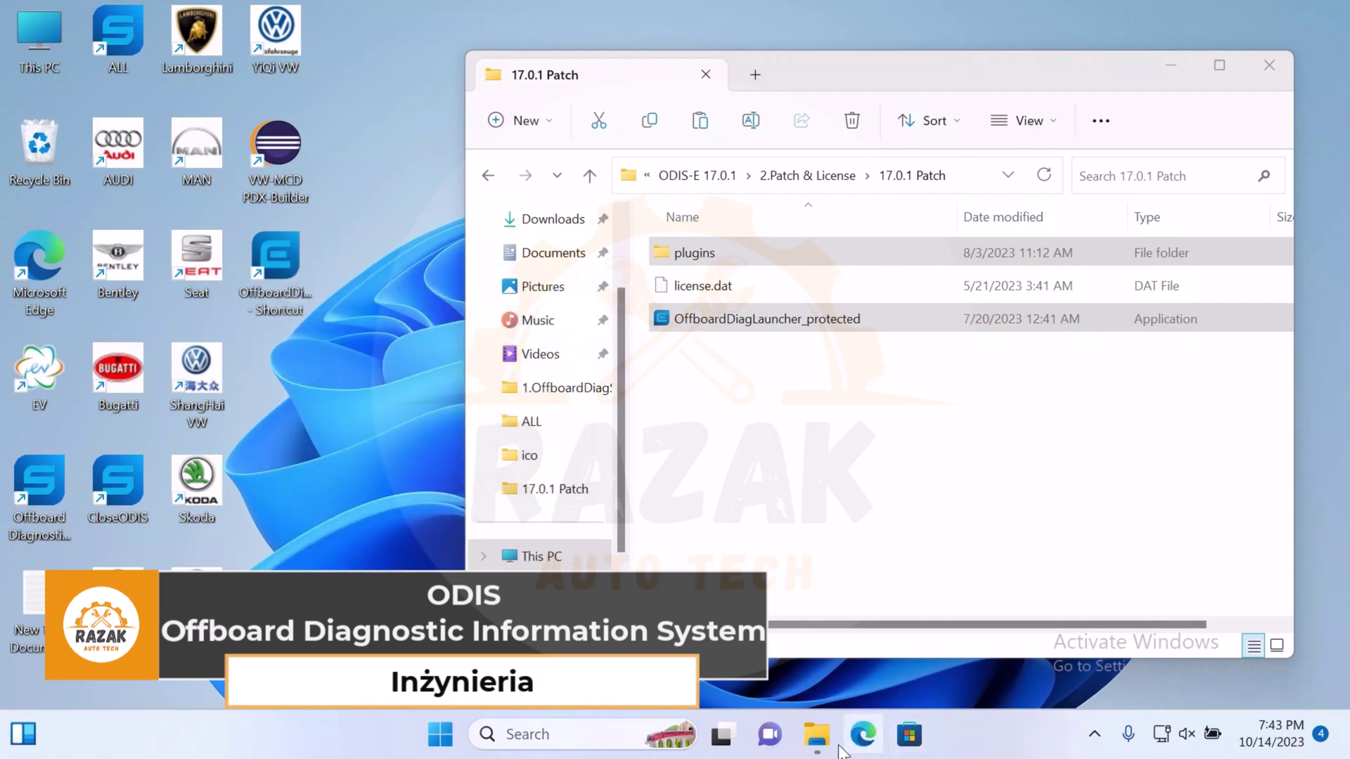
# Rename the OffboardDiagLauncher_protected desktop shortcut as ODIS E 17.01.
pyautogui.moveTo(814, 738)
pyautogui.click(276, 309)
pyautogui.press('F2')
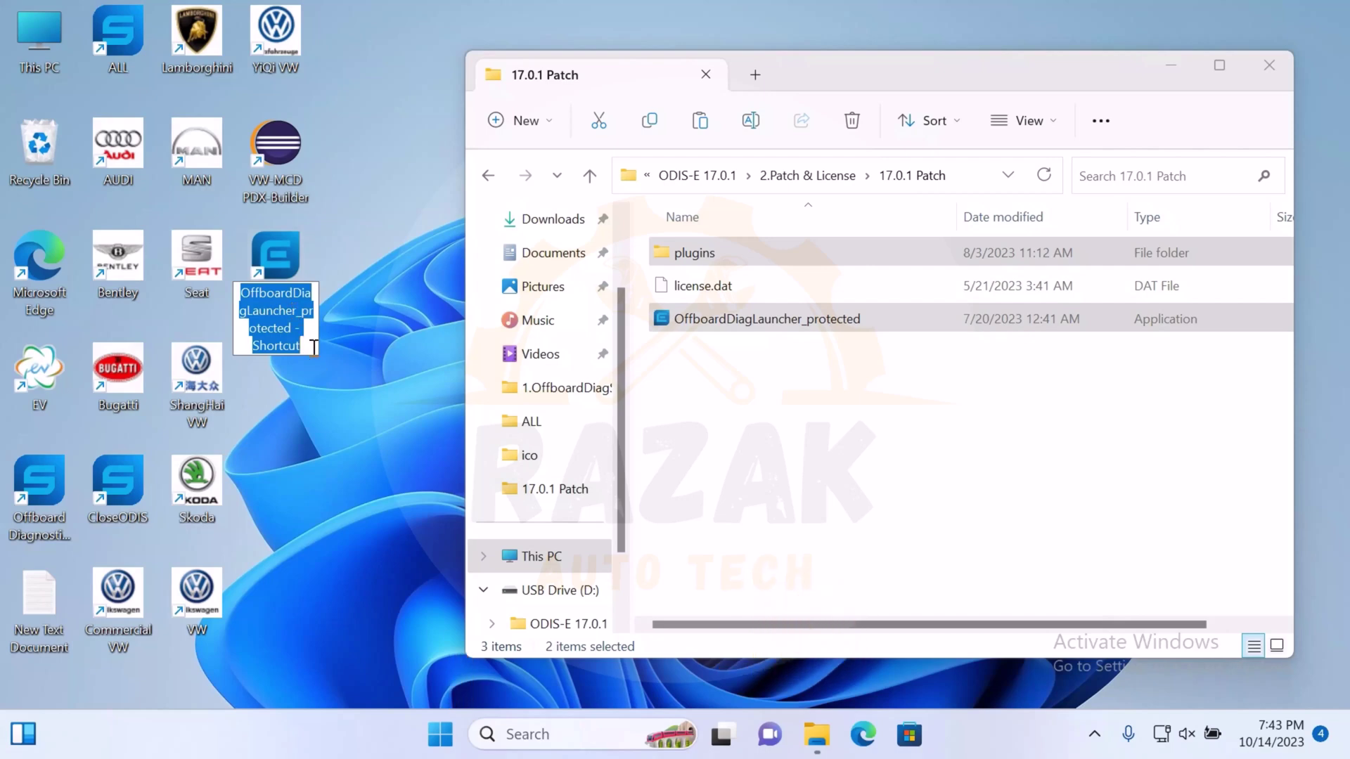
pyautogui.write('ODIS')
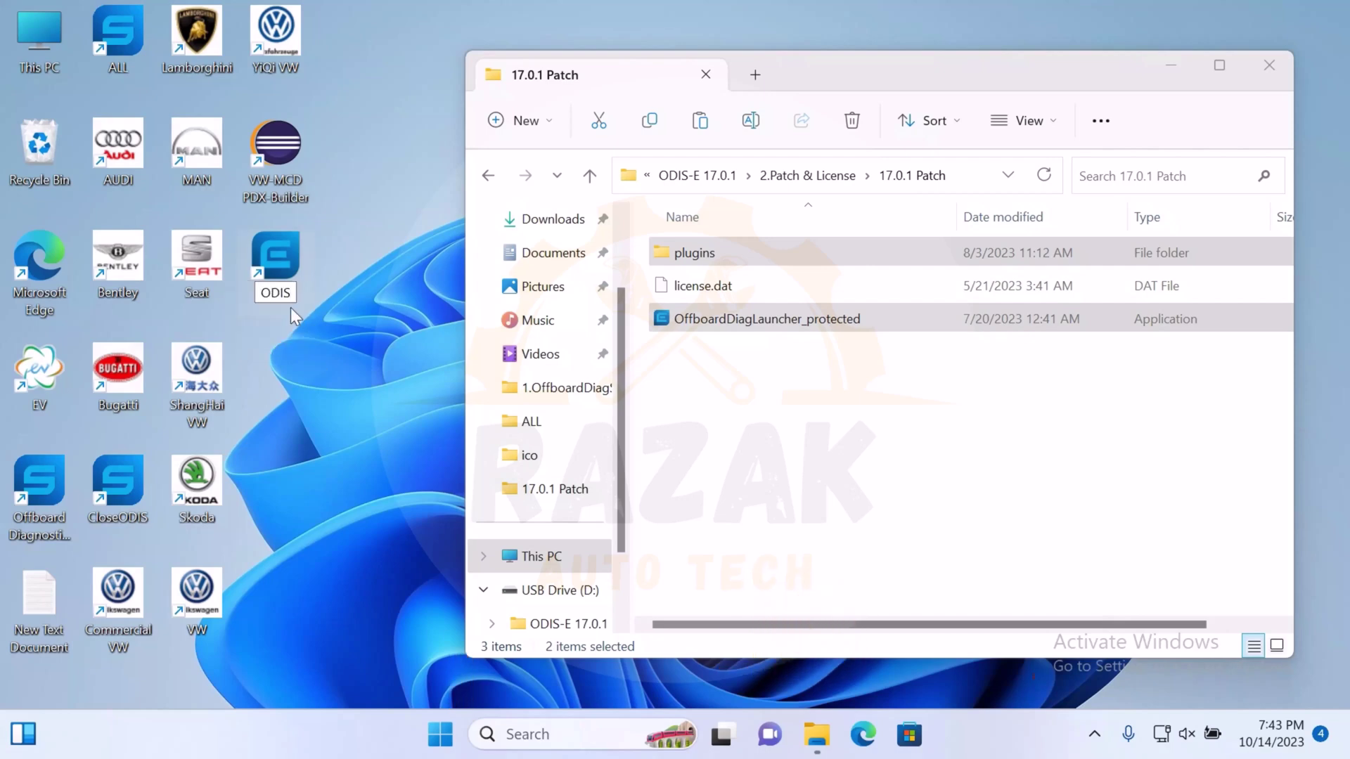
pyautogui.write(' E 1')
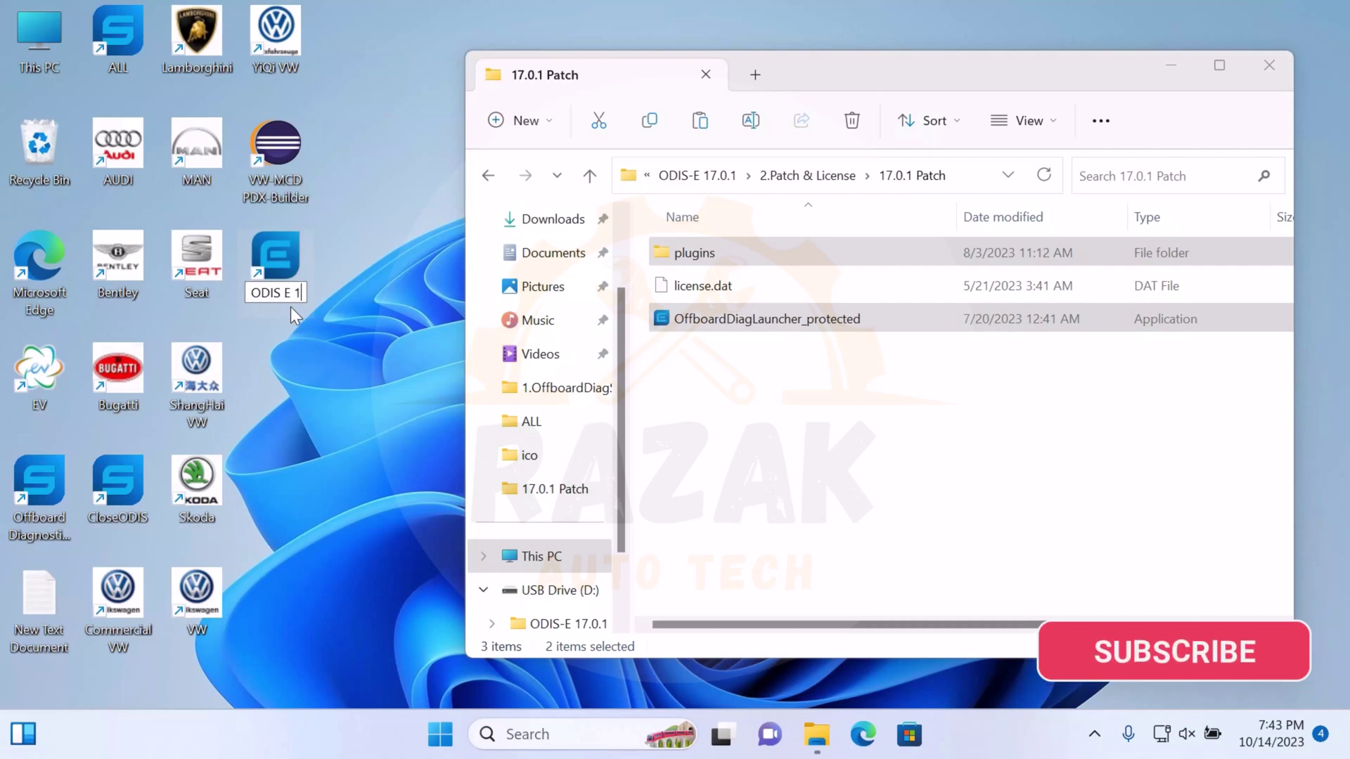
pyautogui.write('7.01')
pyautogui.press('Return')
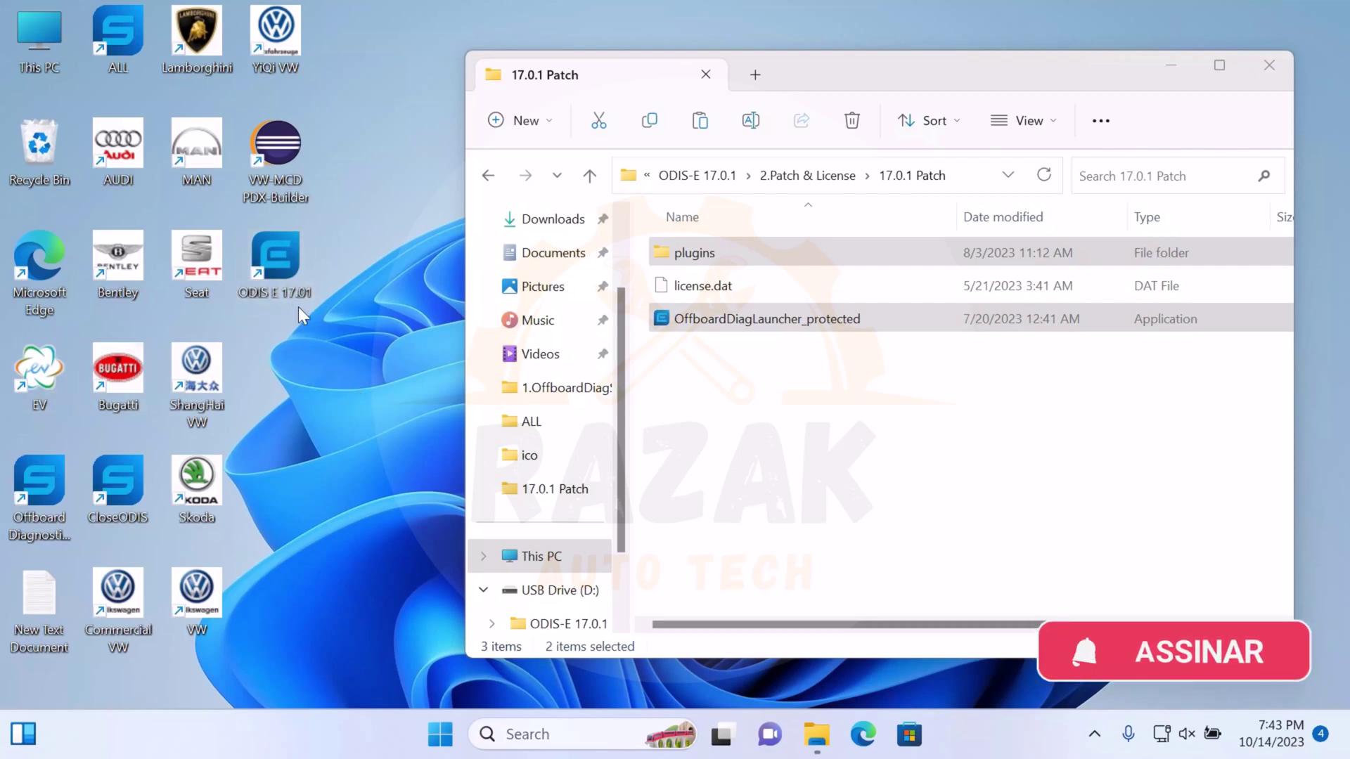
# Run the ODIS E 17.01 shortcut as administrator and register it by pasting the licence key from the Notepad document into the Key field.
pyautogui.rightClick(279, 260)
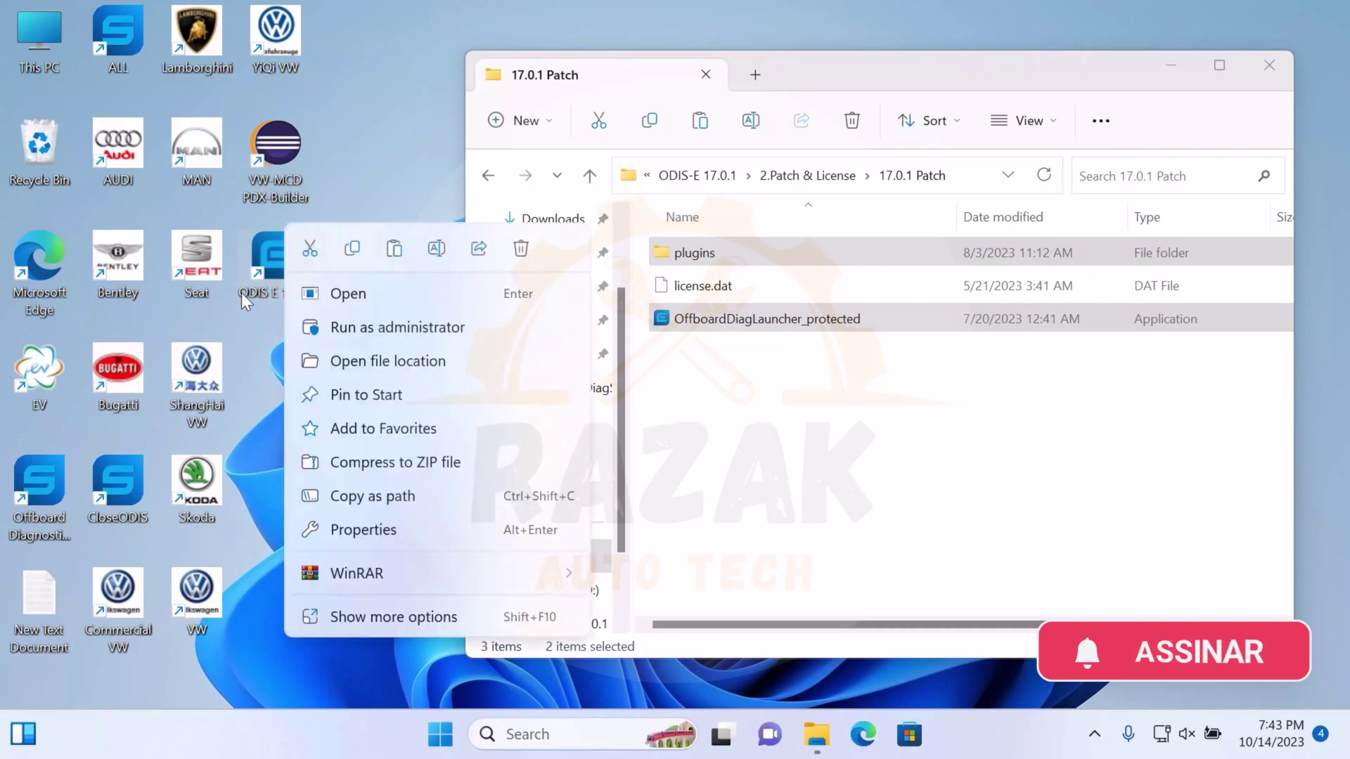
pyautogui.click(332, 326)
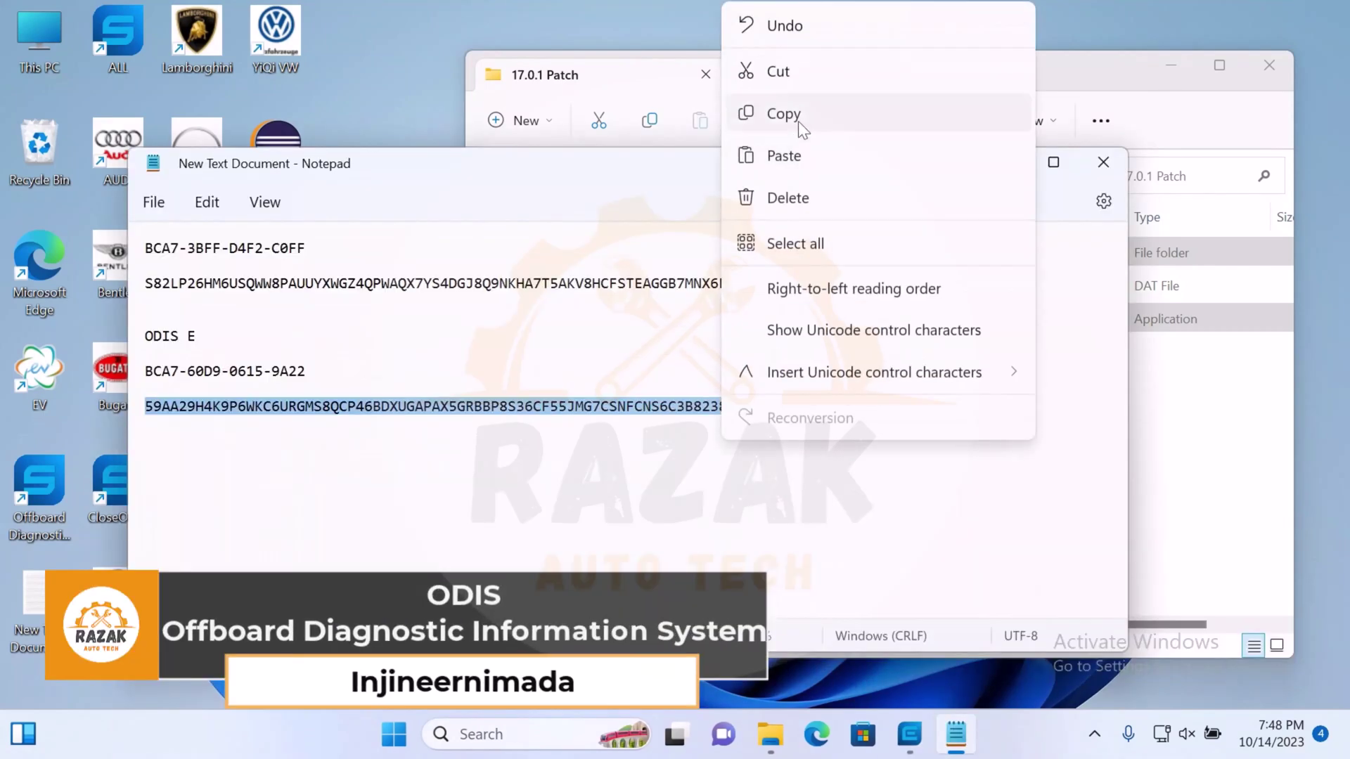
pyautogui.click(798, 121)
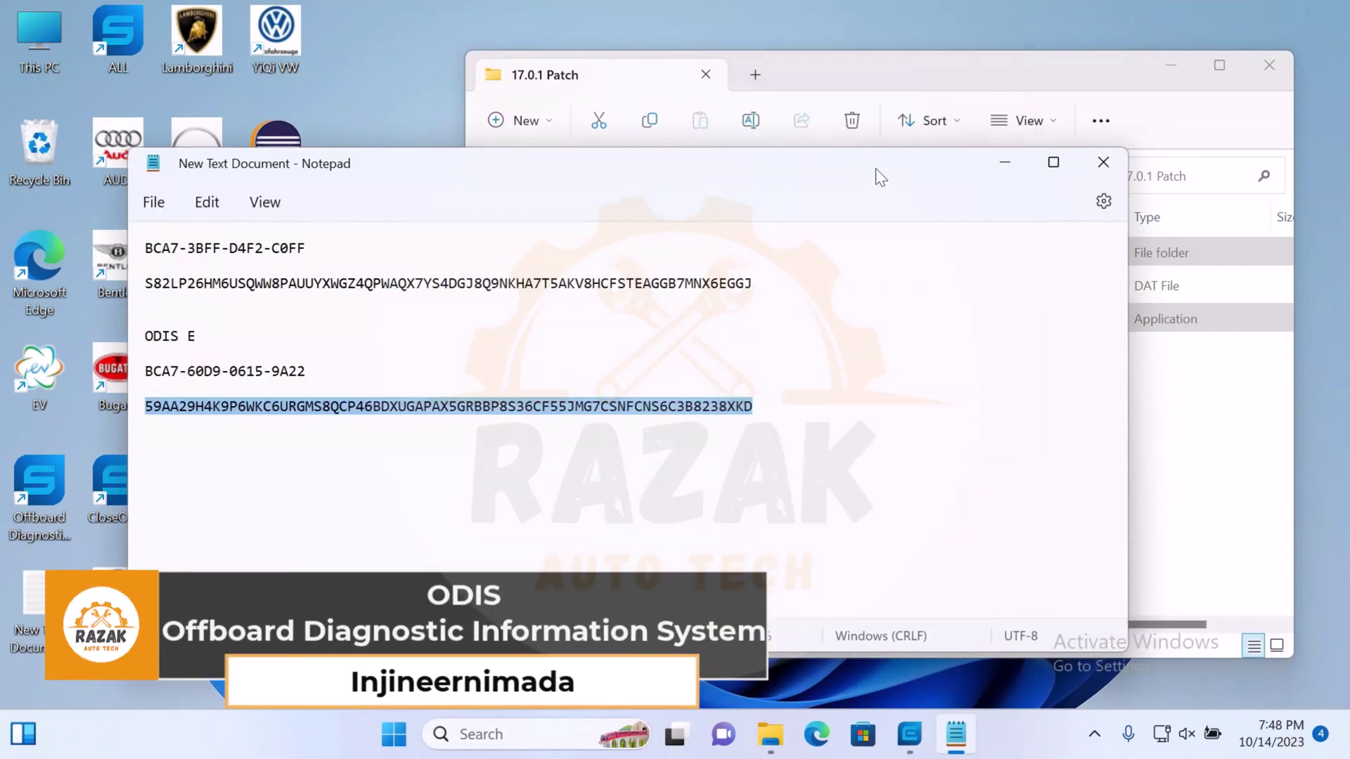
pyautogui.click(993, 173)
pyautogui.click(565, 425)
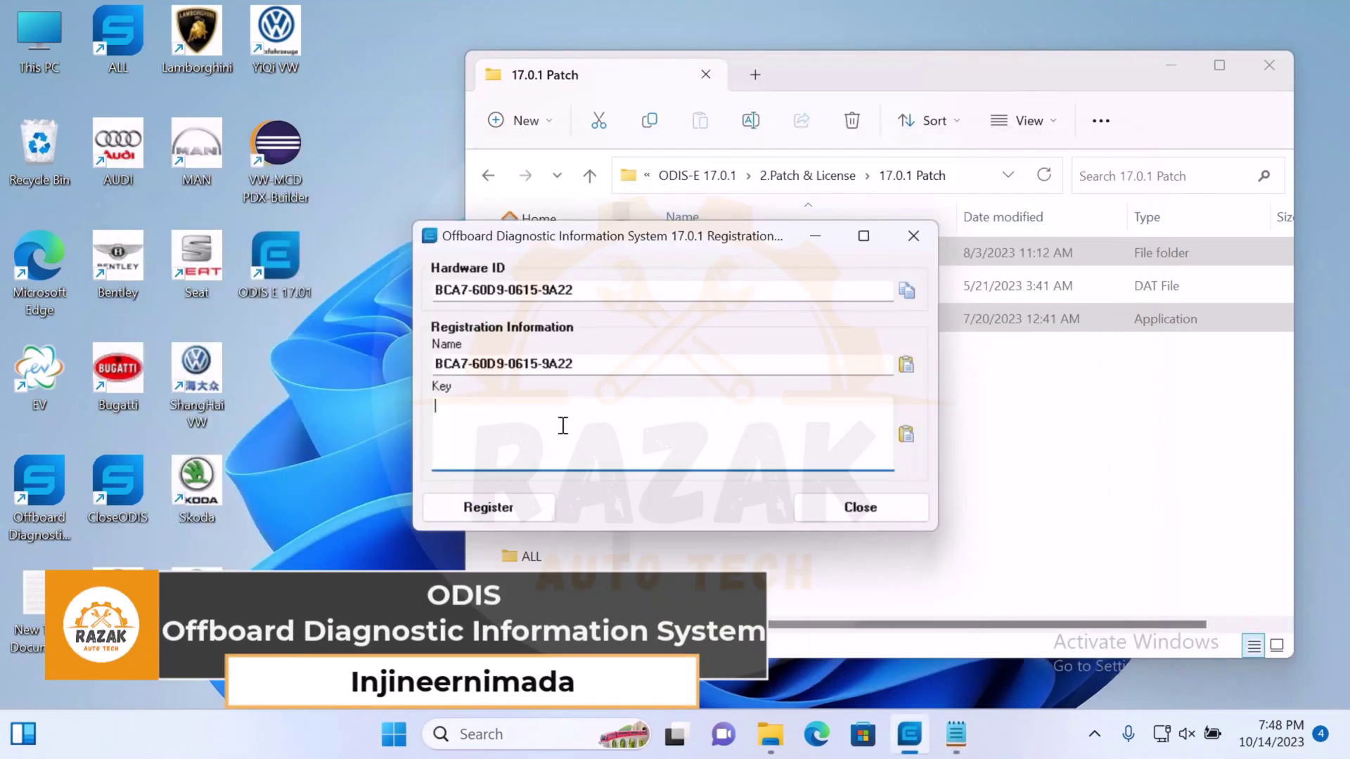
pyautogui.rightClick(560, 425)
pyautogui.click(633, 219)
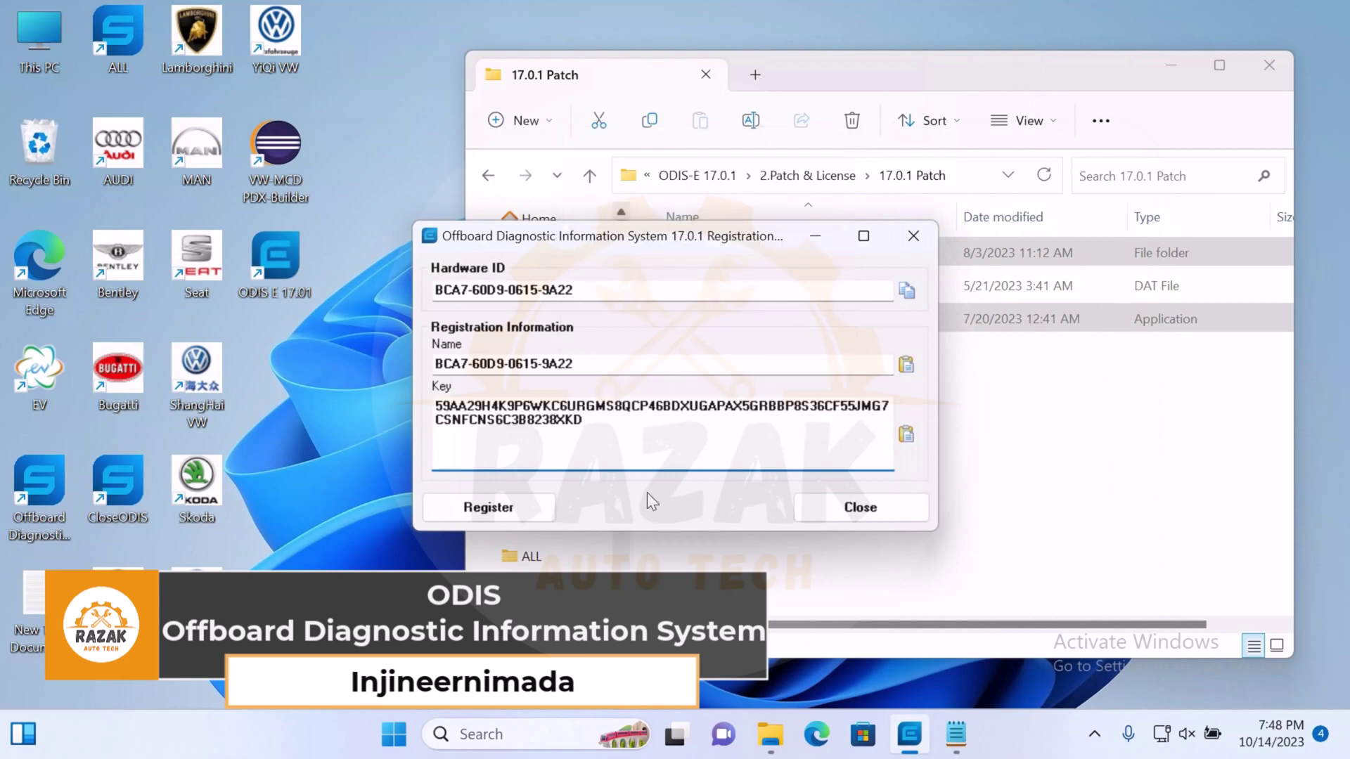
pyautogui.click(488, 508)
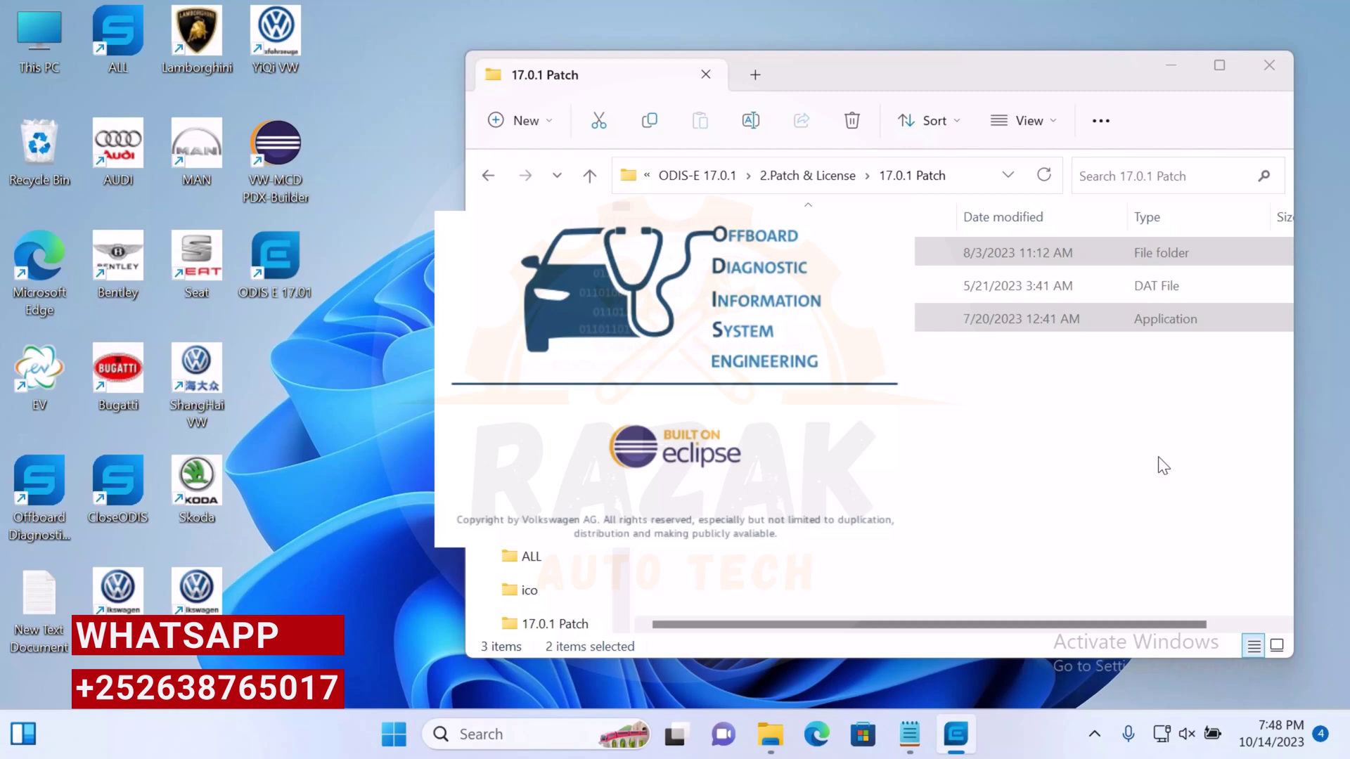
# Move the 17.0.1 Patch window aside and open the 3.PostSetup_20230619 folder inside ODIS-E 17.0.1.
pyautogui.click(1163, 466)
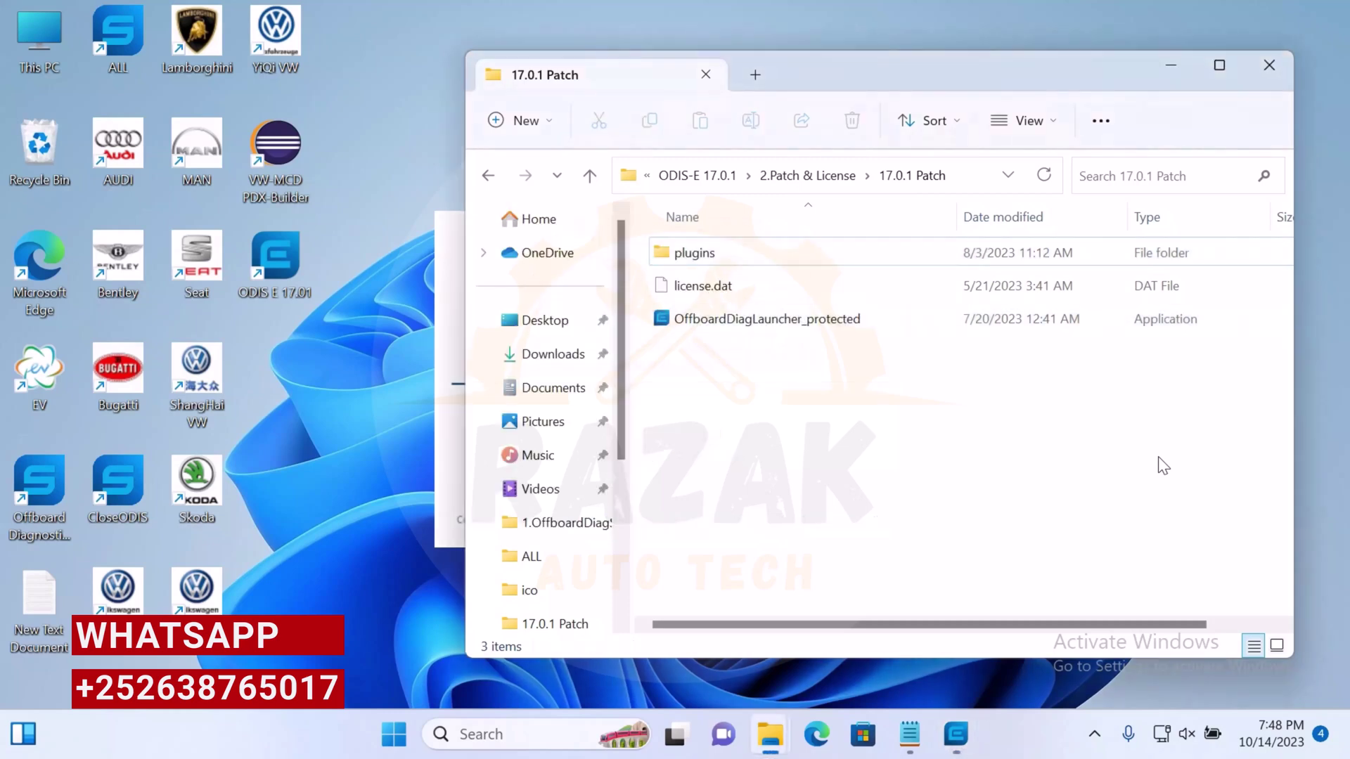
pyautogui.moveTo(864, 75); pyautogui.dragTo(1016, 77)
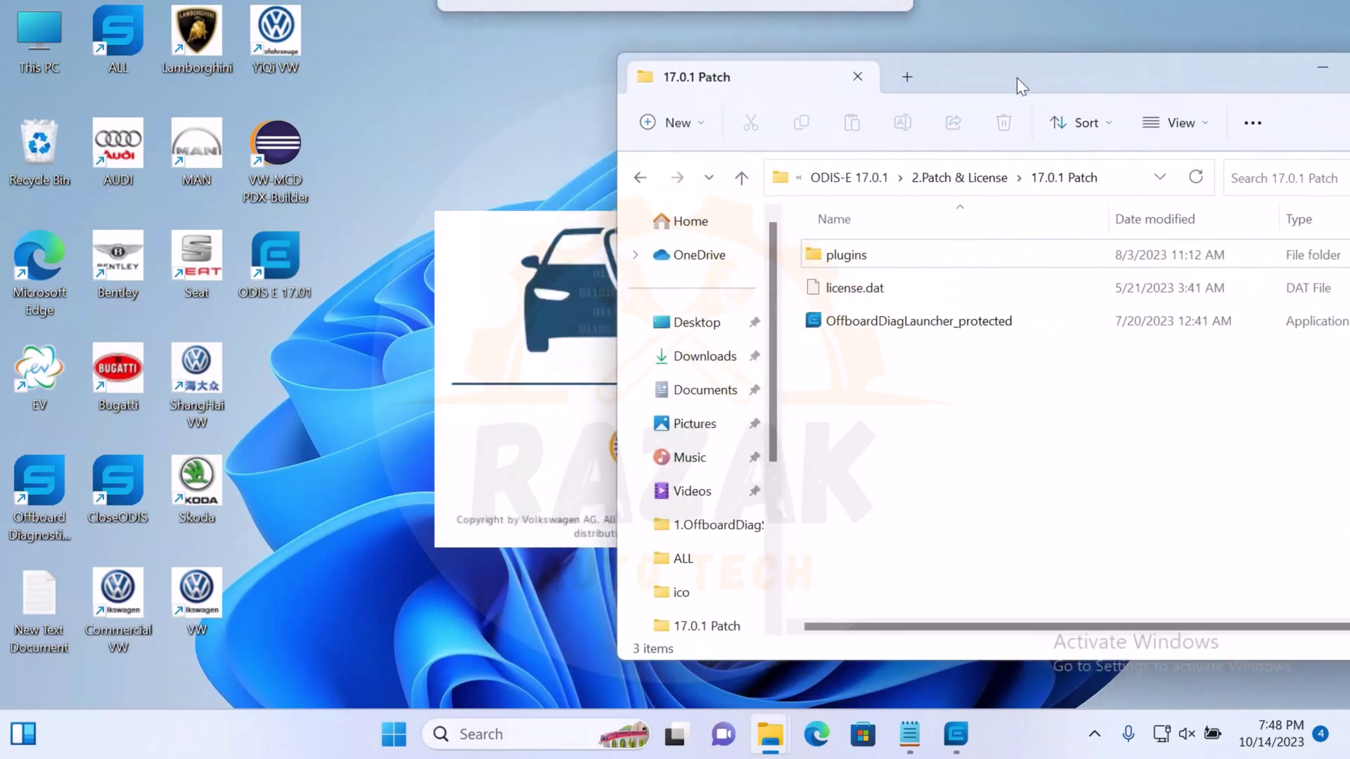
pyautogui.click(854, 177)
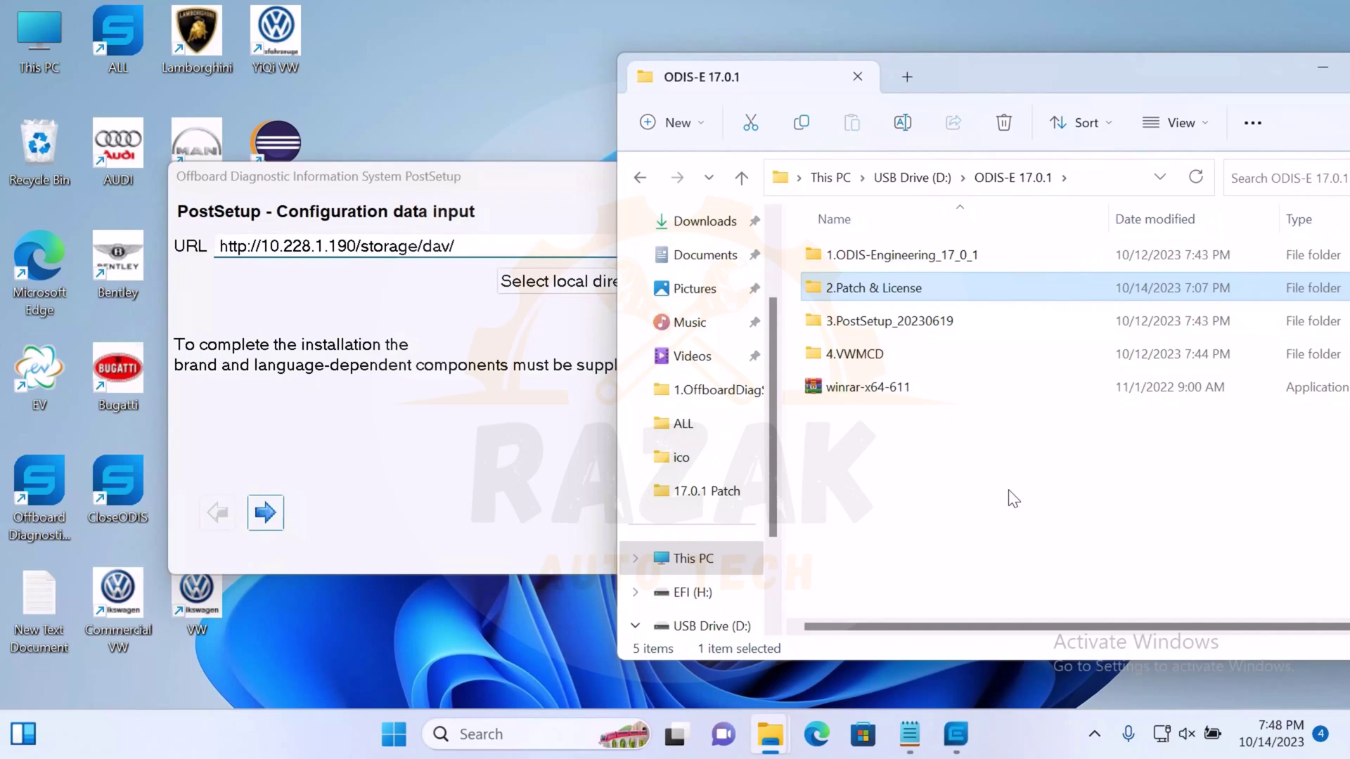
pyautogui.doubleClick(925, 329)
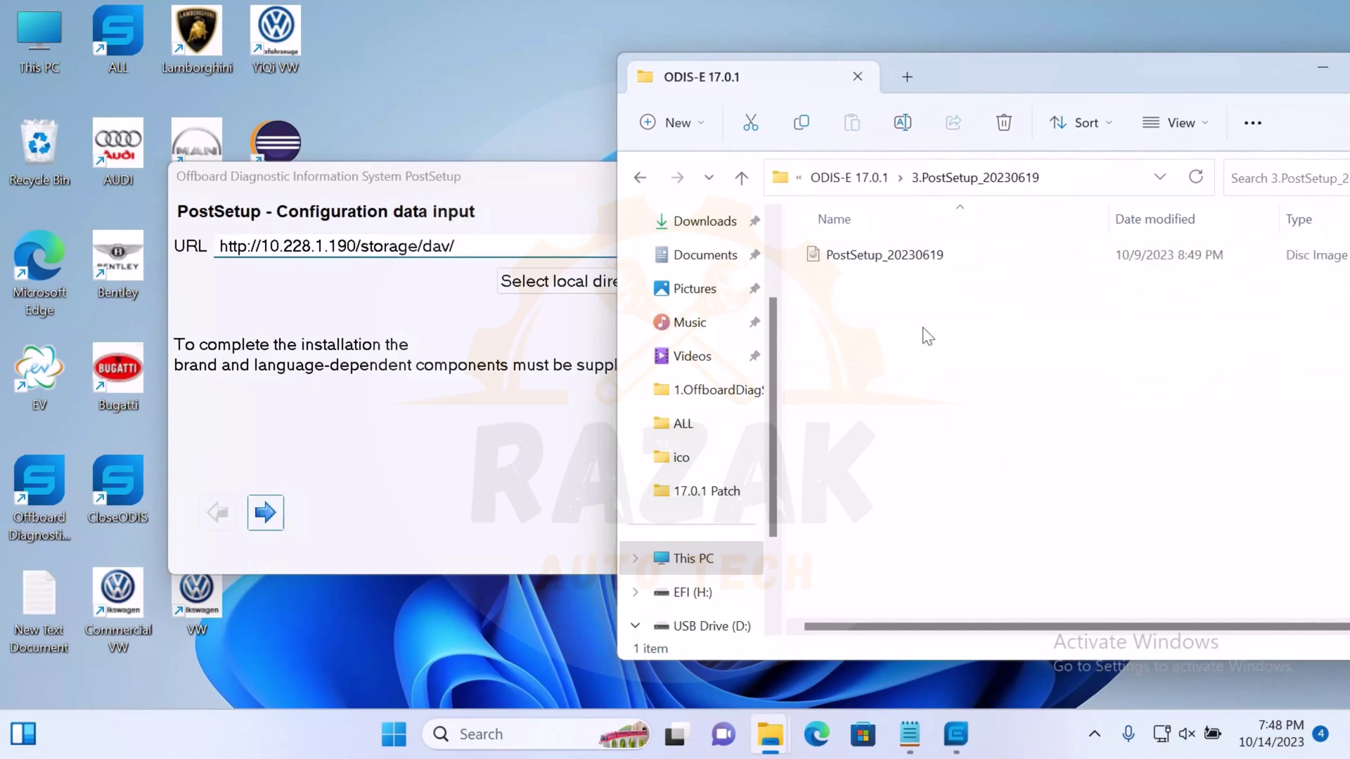
# Open the PostSetup_20230619 disc image with WinRAR archiver.
pyautogui.rightClick(905, 264)
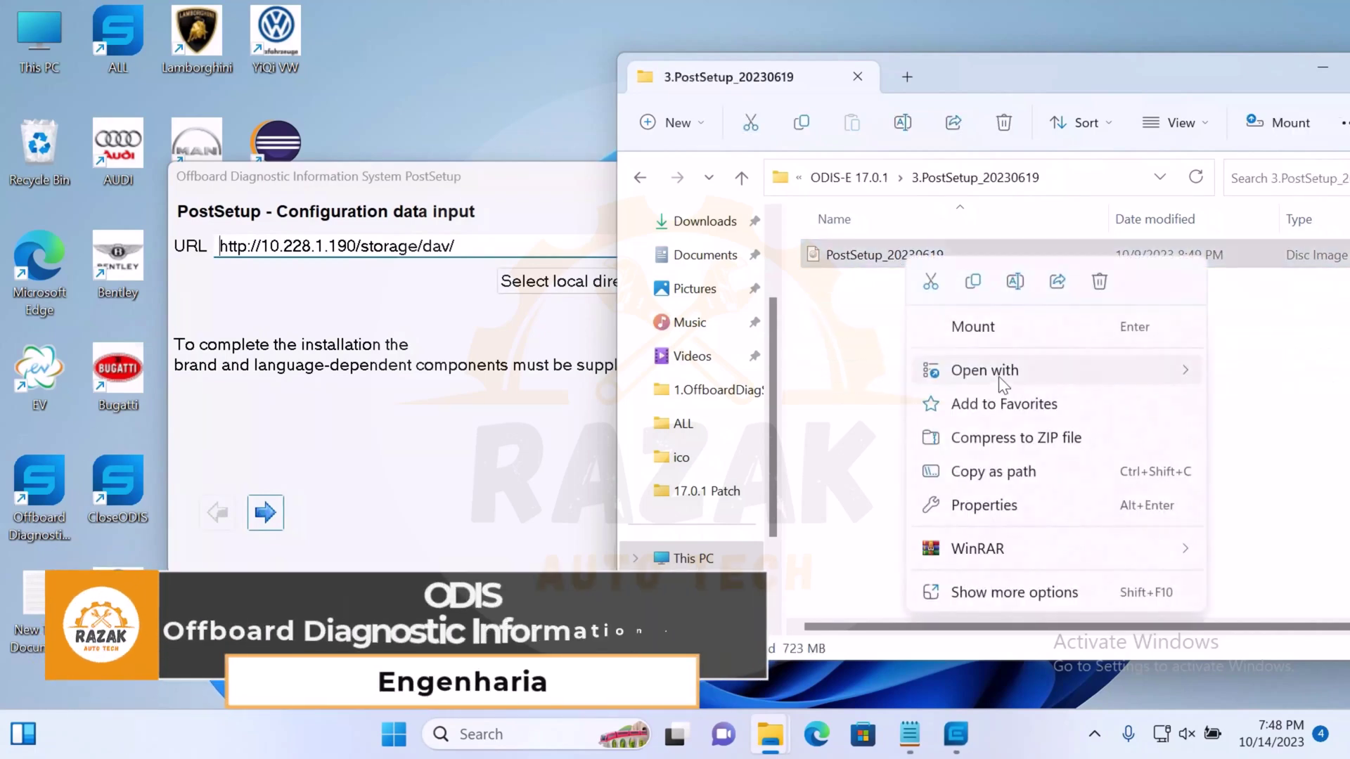
pyautogui.moveTo(969, 379)
pyautogui.click(844, 472)
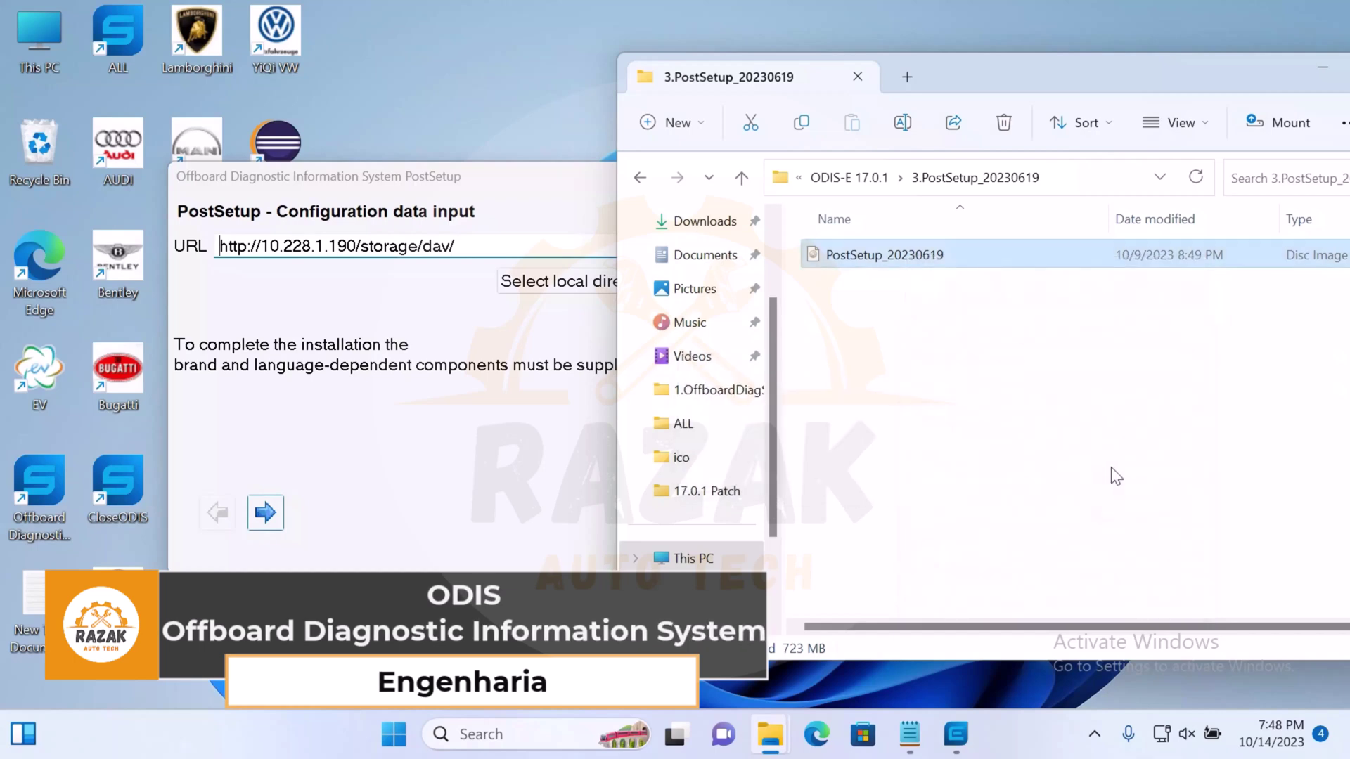
pyautogui.click(543, 311)
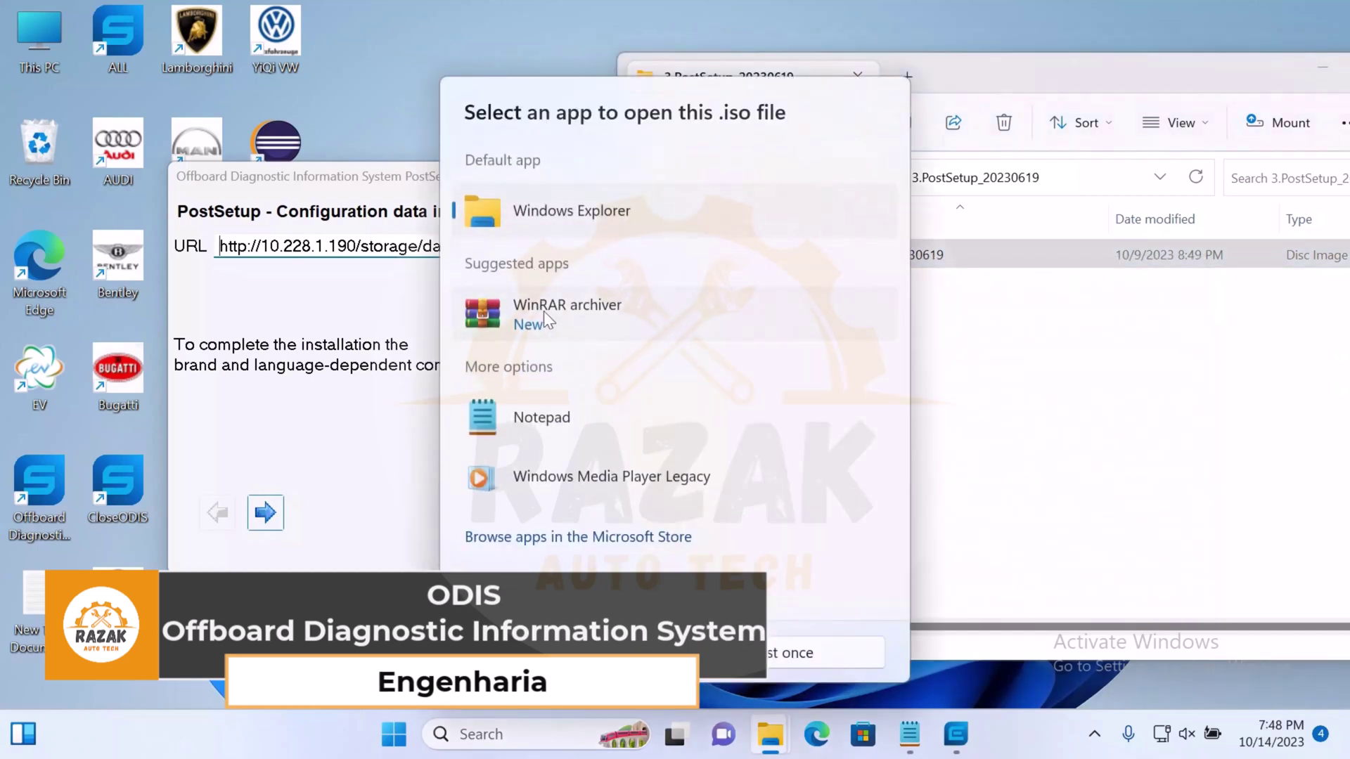
pyautogui.press('Return')
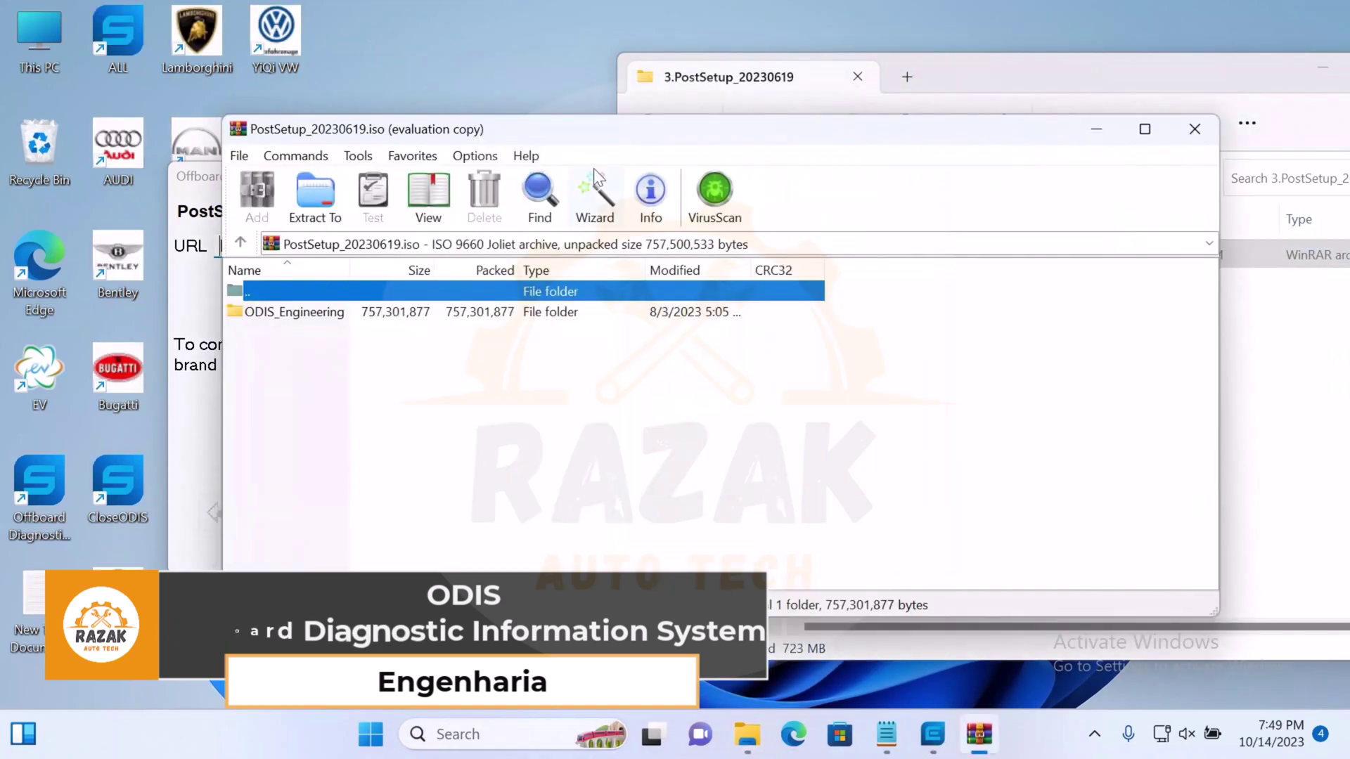
# Extract the ODIS_Engineering folder from the PostSetup_20230619 archive to Local Disk (E:) and close WinRAR.
pyautogui.moveTo(577, 128); pyautogui.dragTo(880, 124)
pyautogui.doubleClick(617, 313)
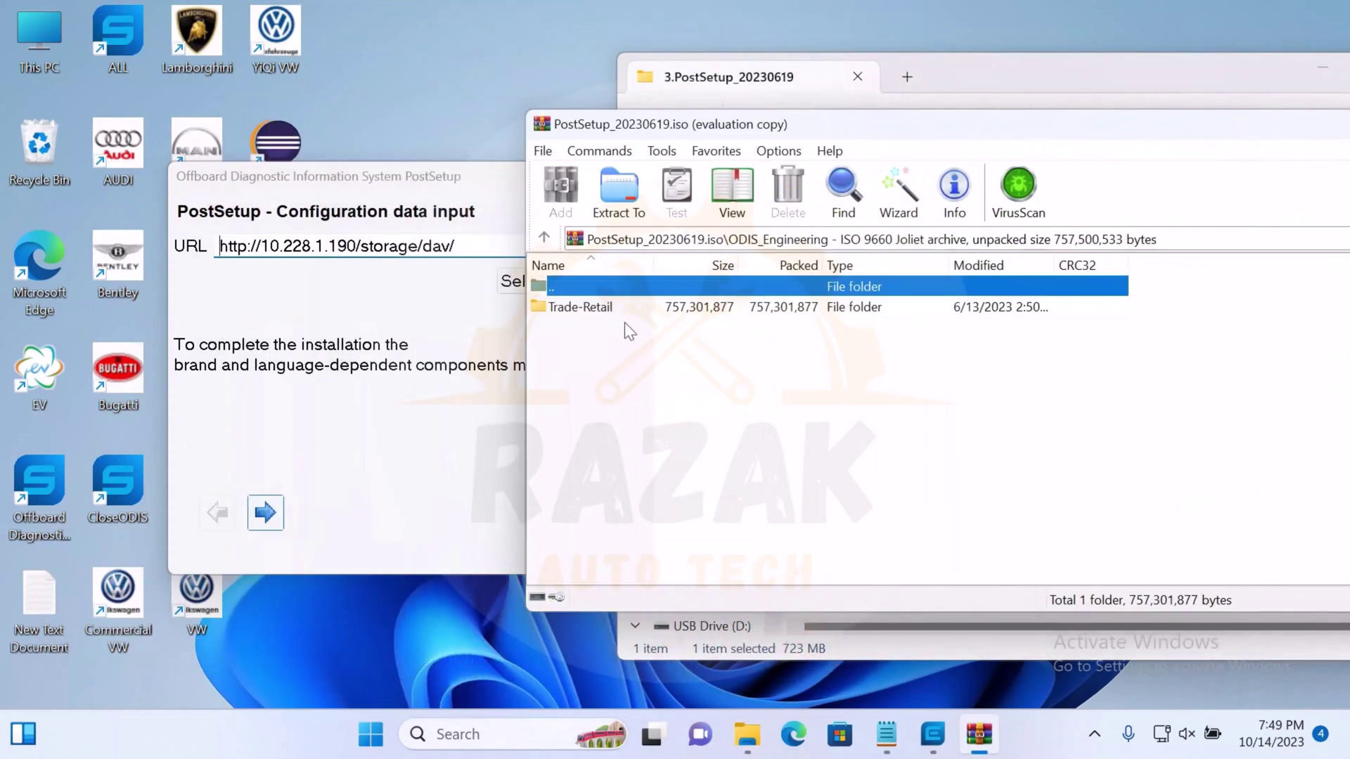
pyautogui.click(544, 237)
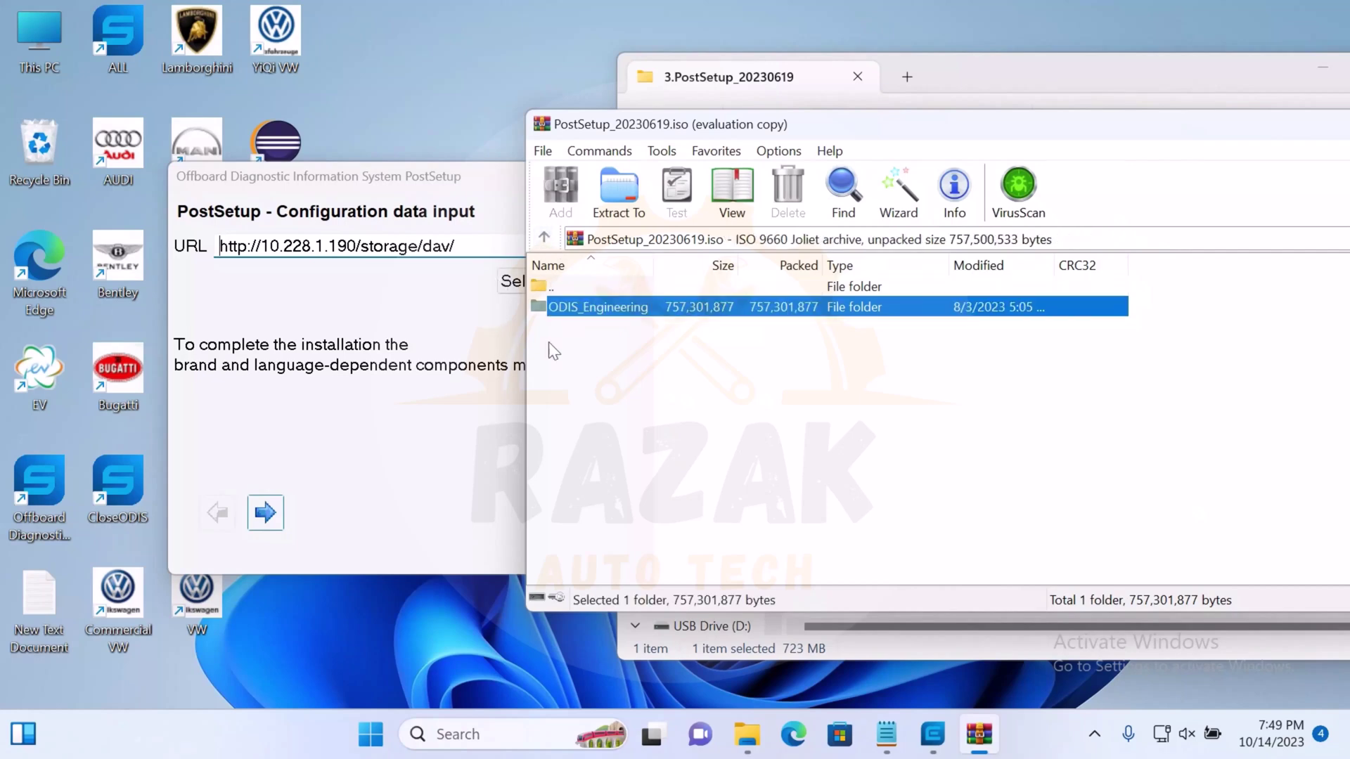
pyautogui.click(618, 197)
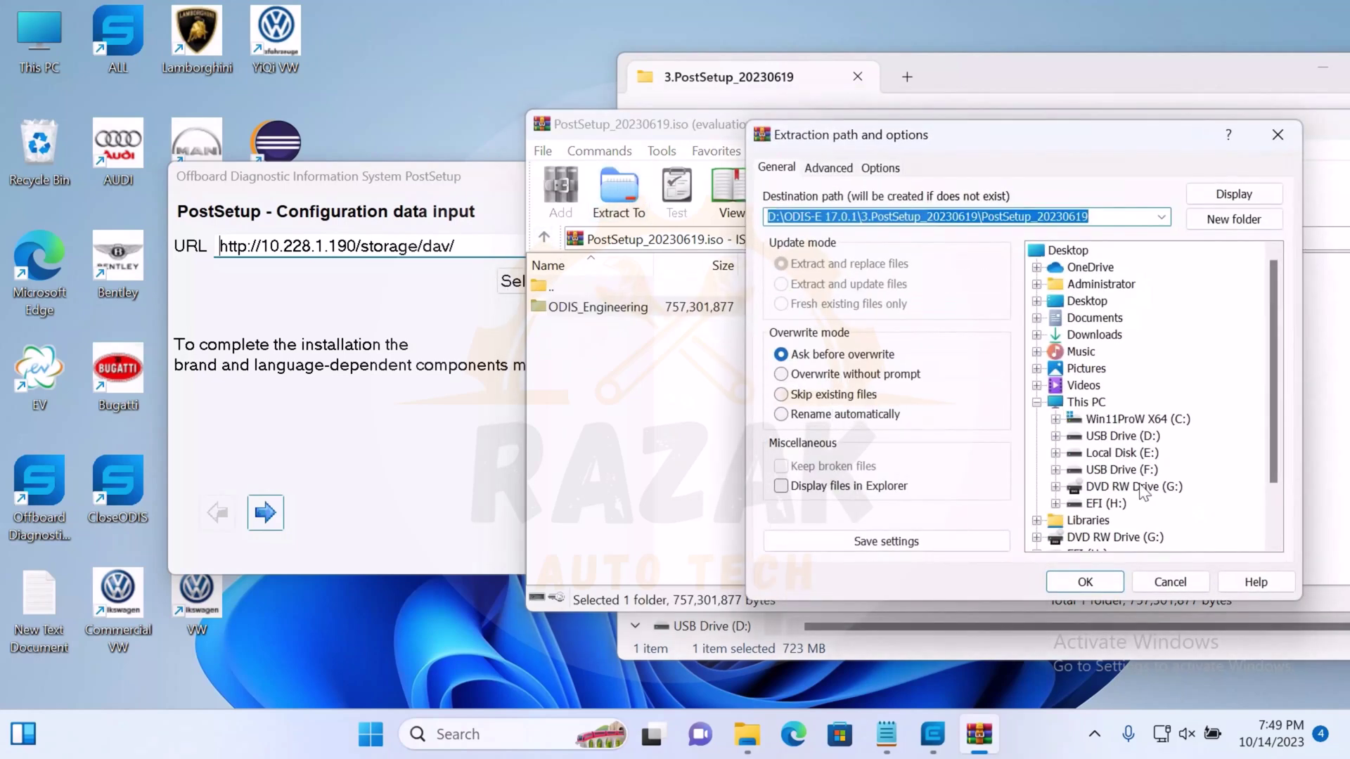
pyautogui.click(1055, 452)
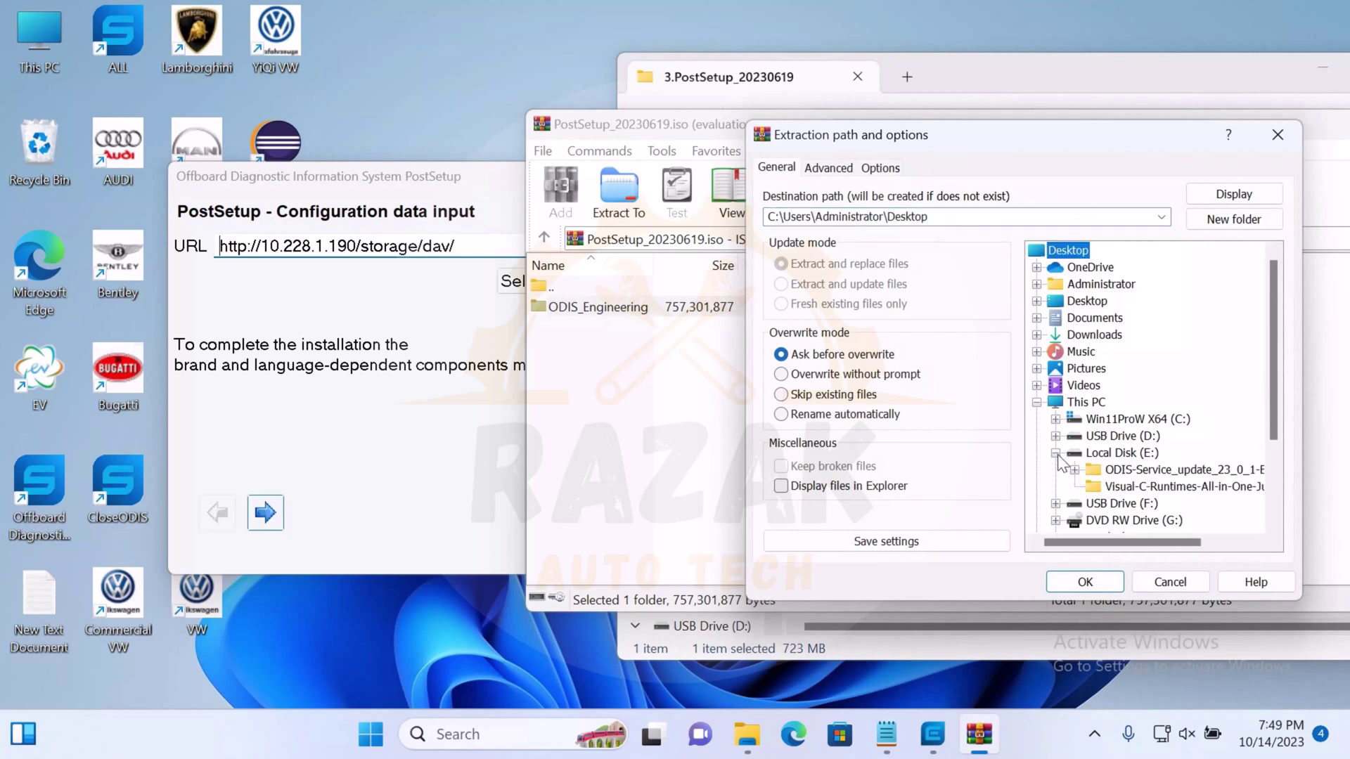
pyautogui.click(1110, 454)
pyautogui.click(1090, 585)
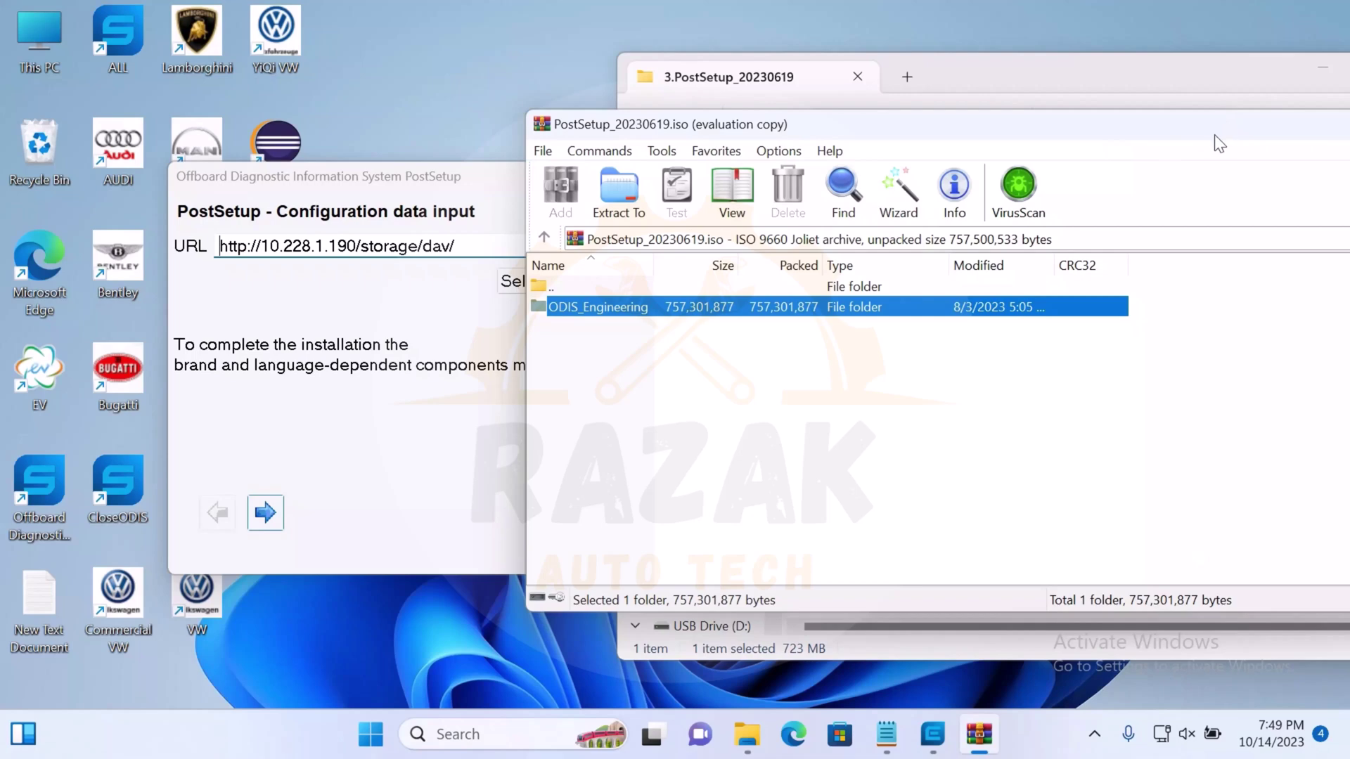
pyautogui.moveTo(1217, 134); pyautogui.dragTo(998, 147)
pyautogui.click(1273, 145)
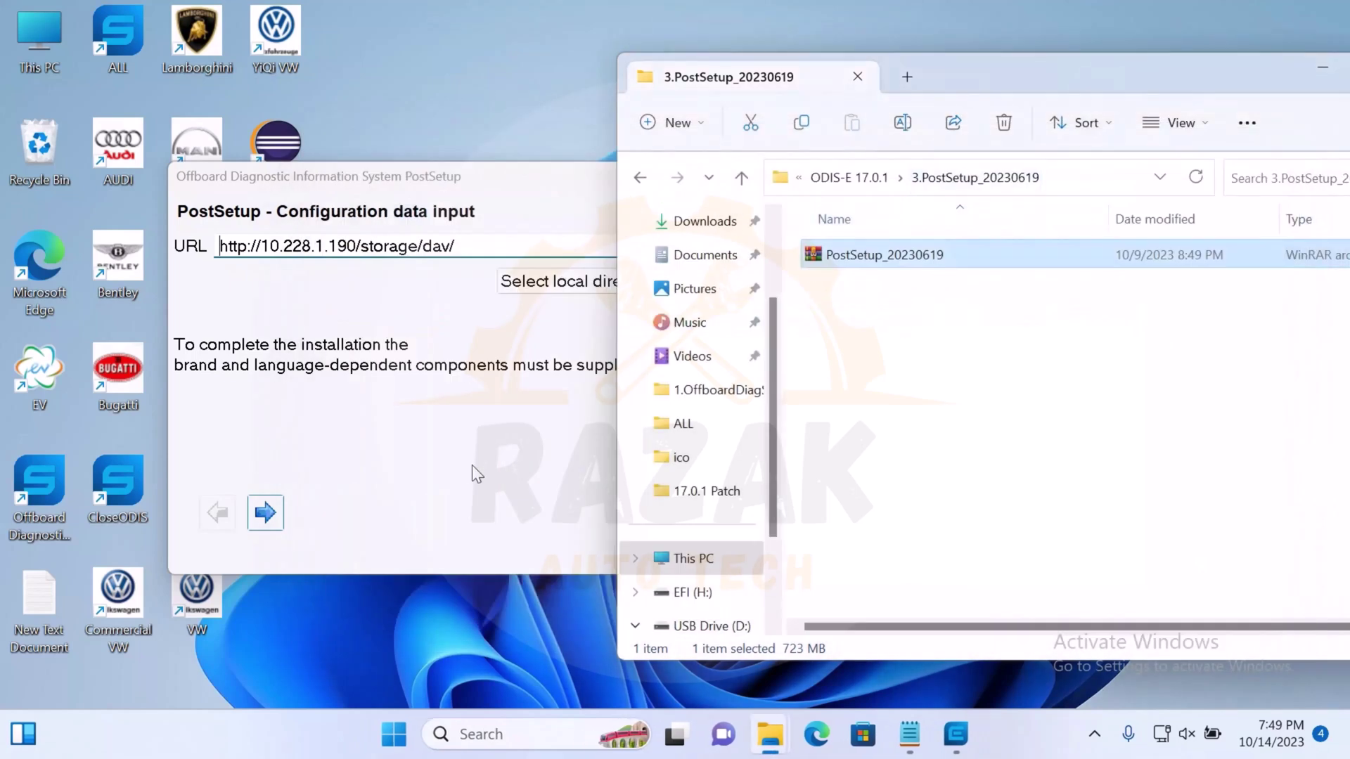
# Try to use the ODIS_Engineering folder on Local Disk (E:) as the local directory for the PostSetup configuration data.
pyautogui.click(517, 282)
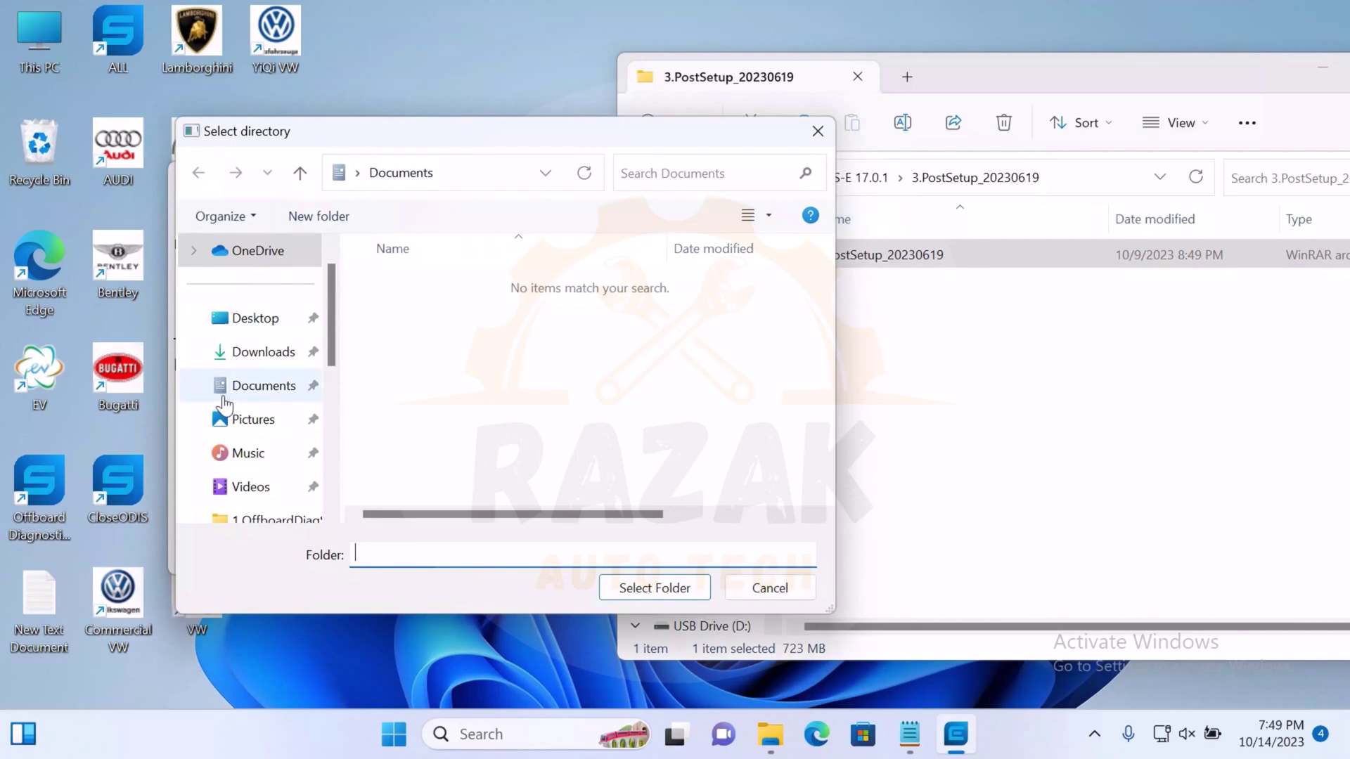
pyautogui.scroll(-1, 234, 397)
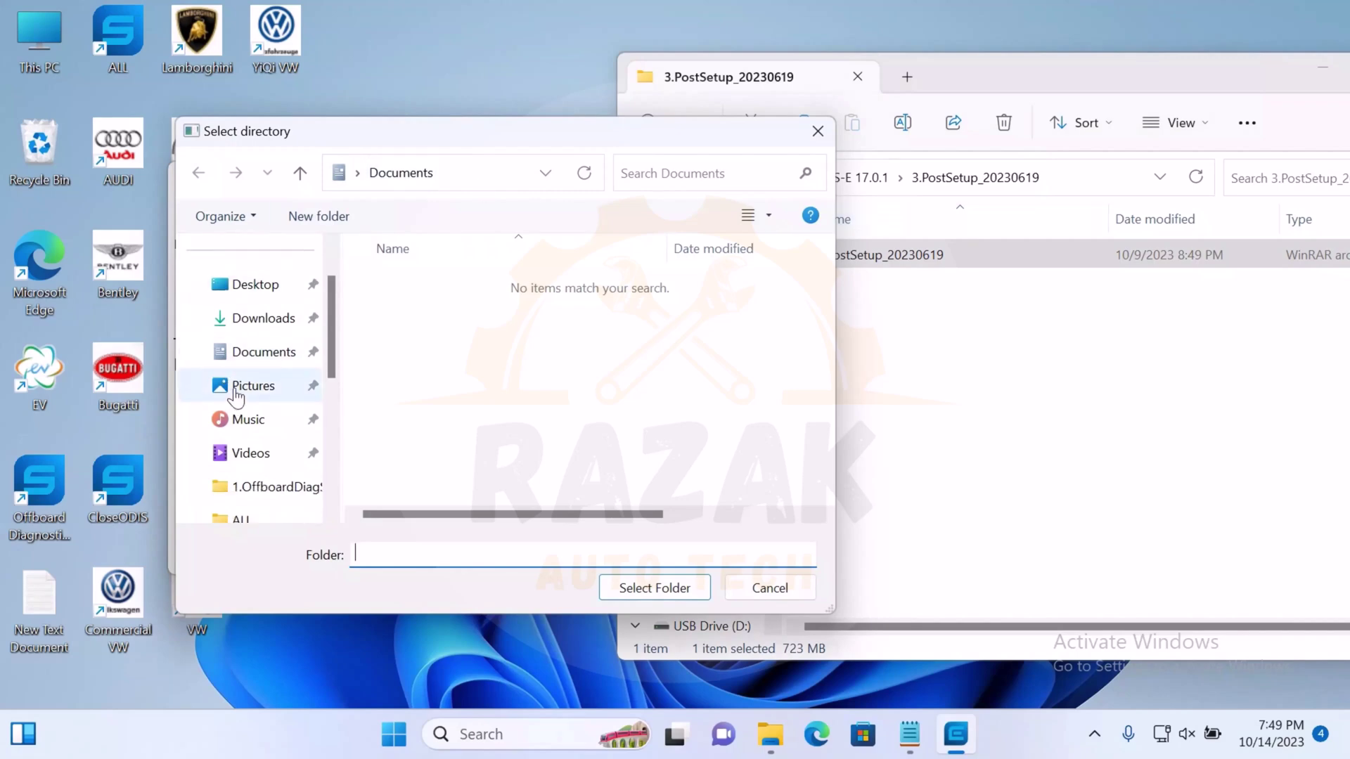
pyautogui.scroll(-1, 235, 397)
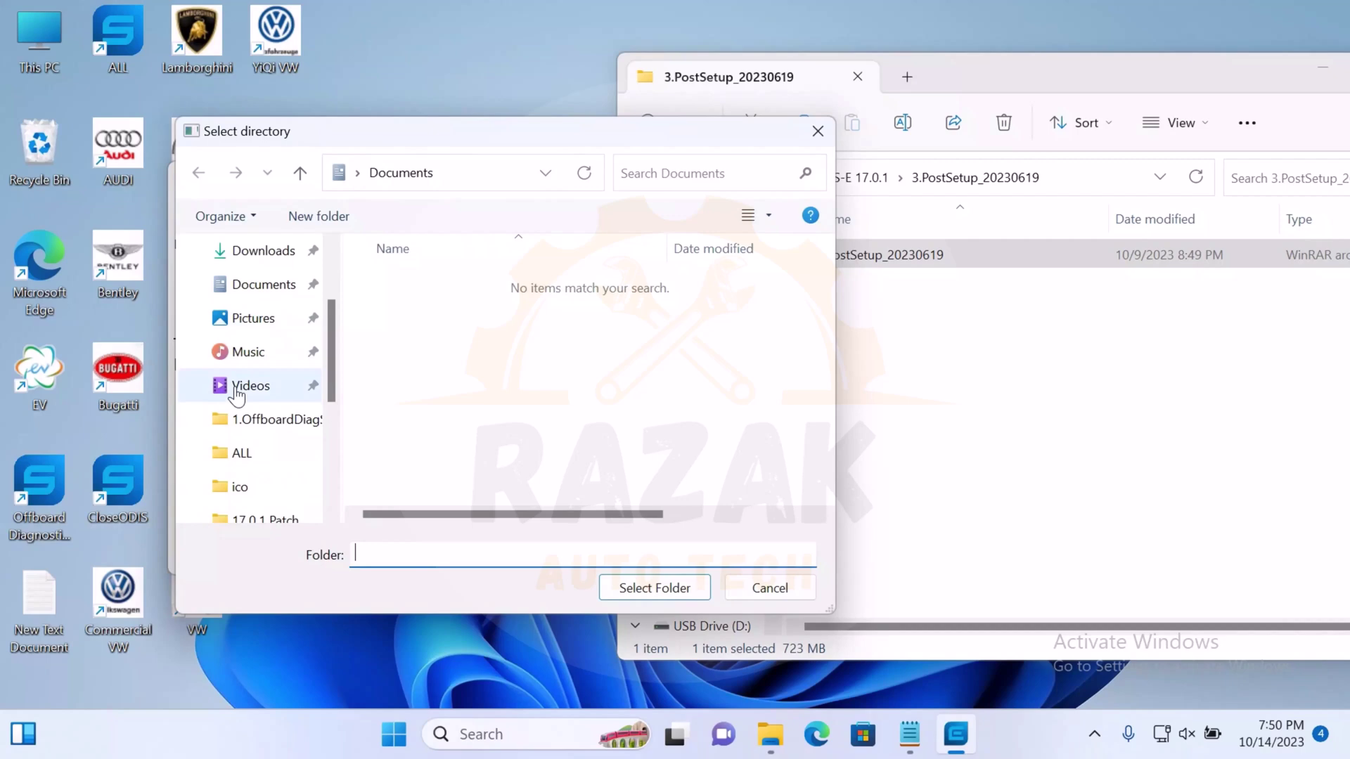
pyautogui.scroll(-3, 236, 393)
pyautogui.click(243, 486)
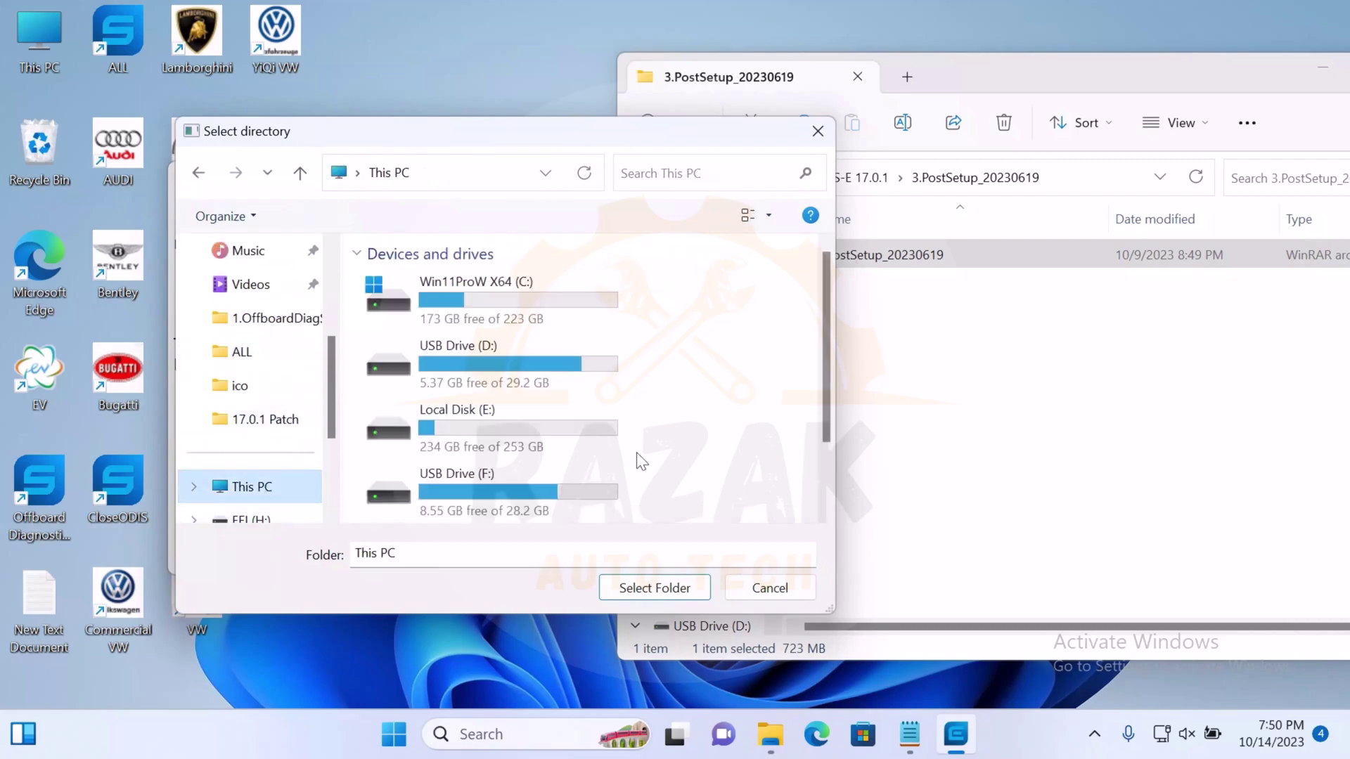
pyautogui.click(488, 376)
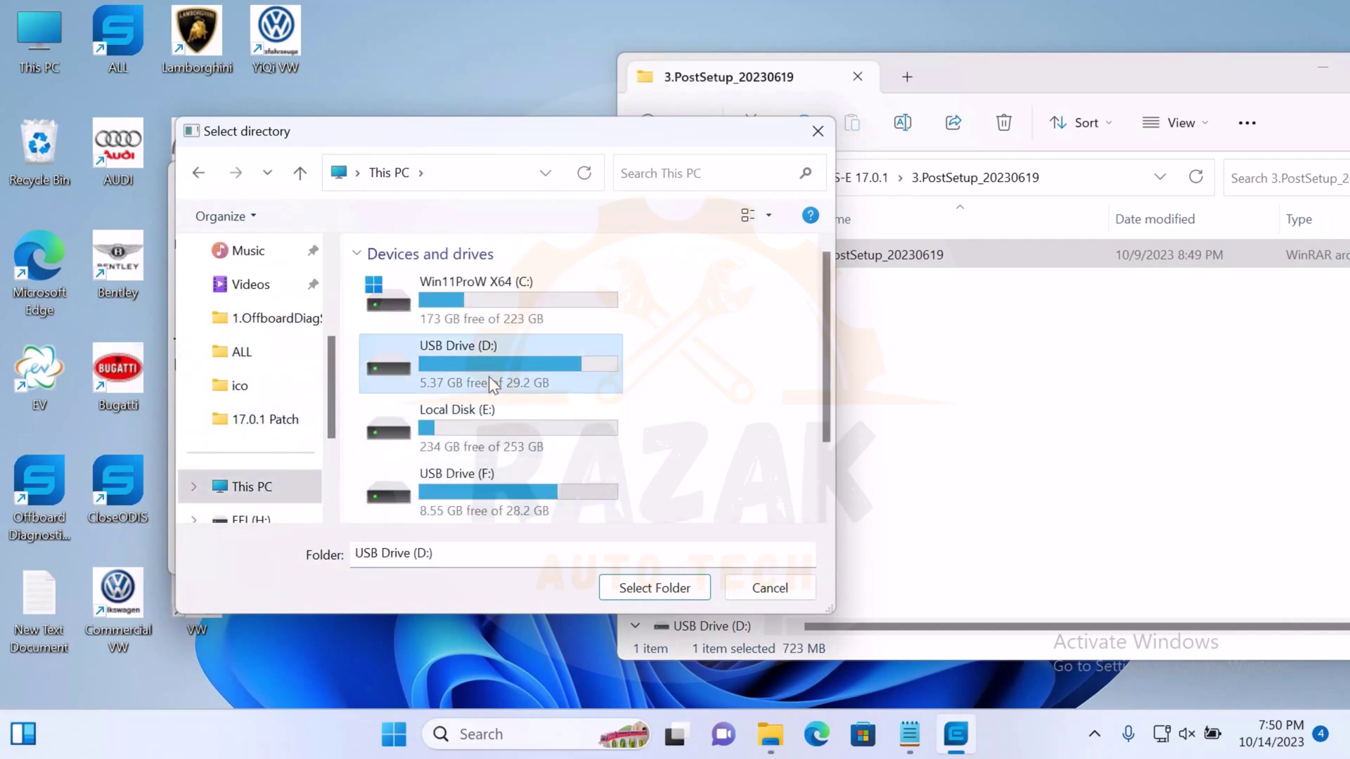
pyautogui.doubleClick(493, 374)
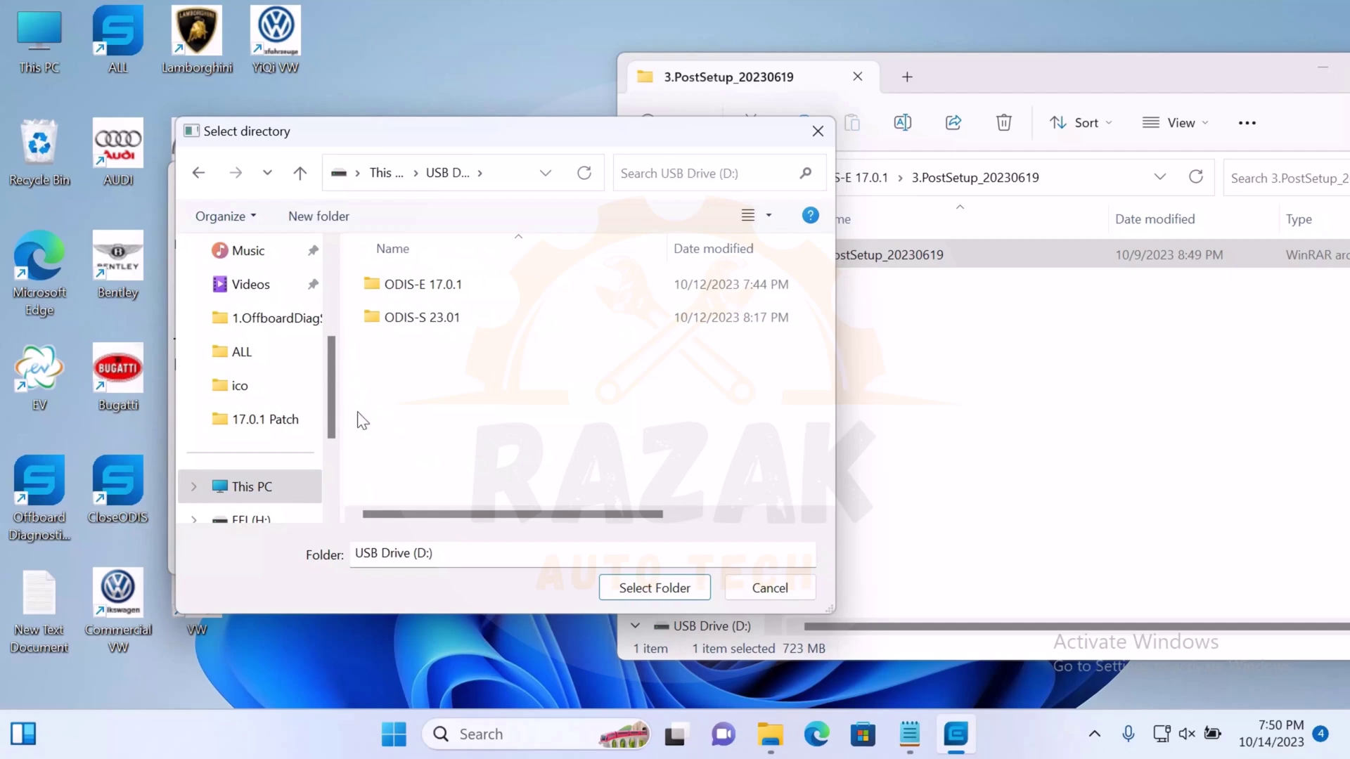
pyautogui.click(198, 172)
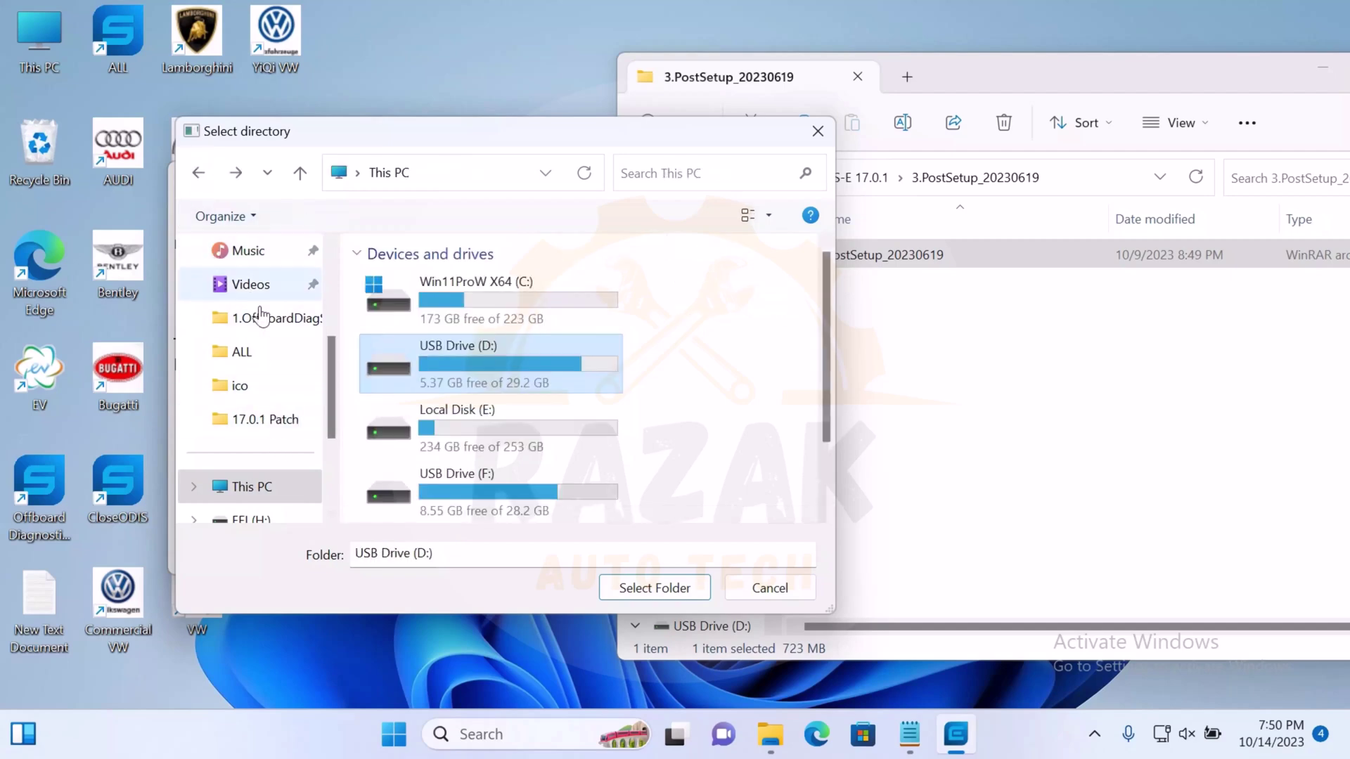
pyautogui.doubleClick(491, 433)
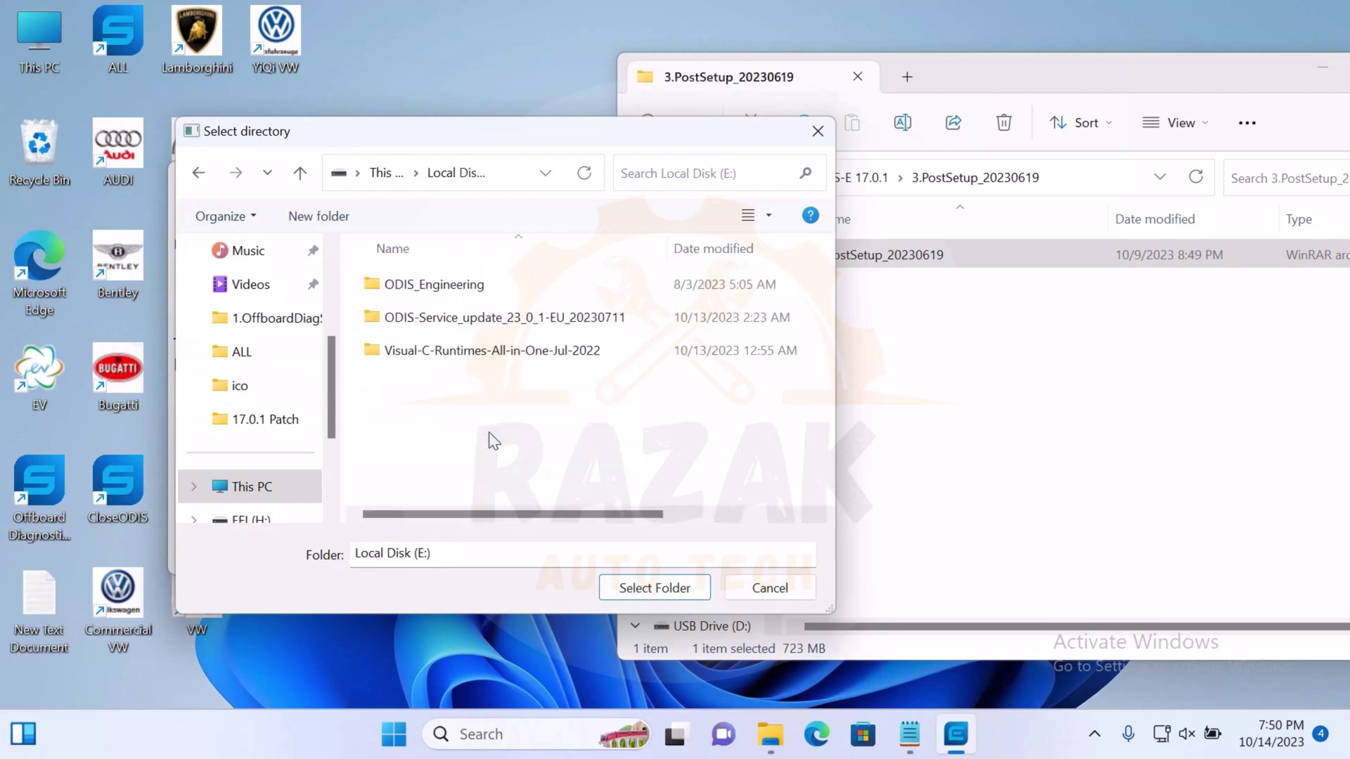
pyautogui.click(420, 296)
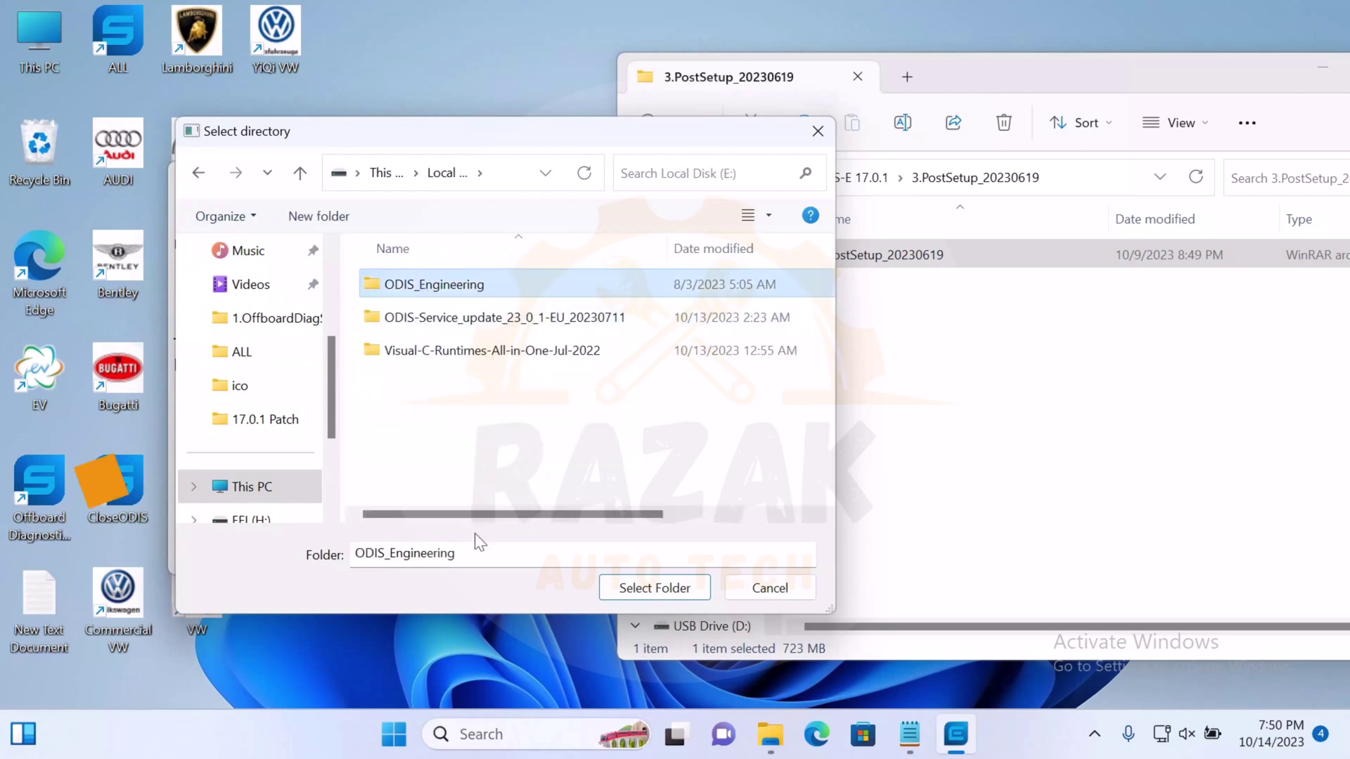
pyautogui.click(641, 589)
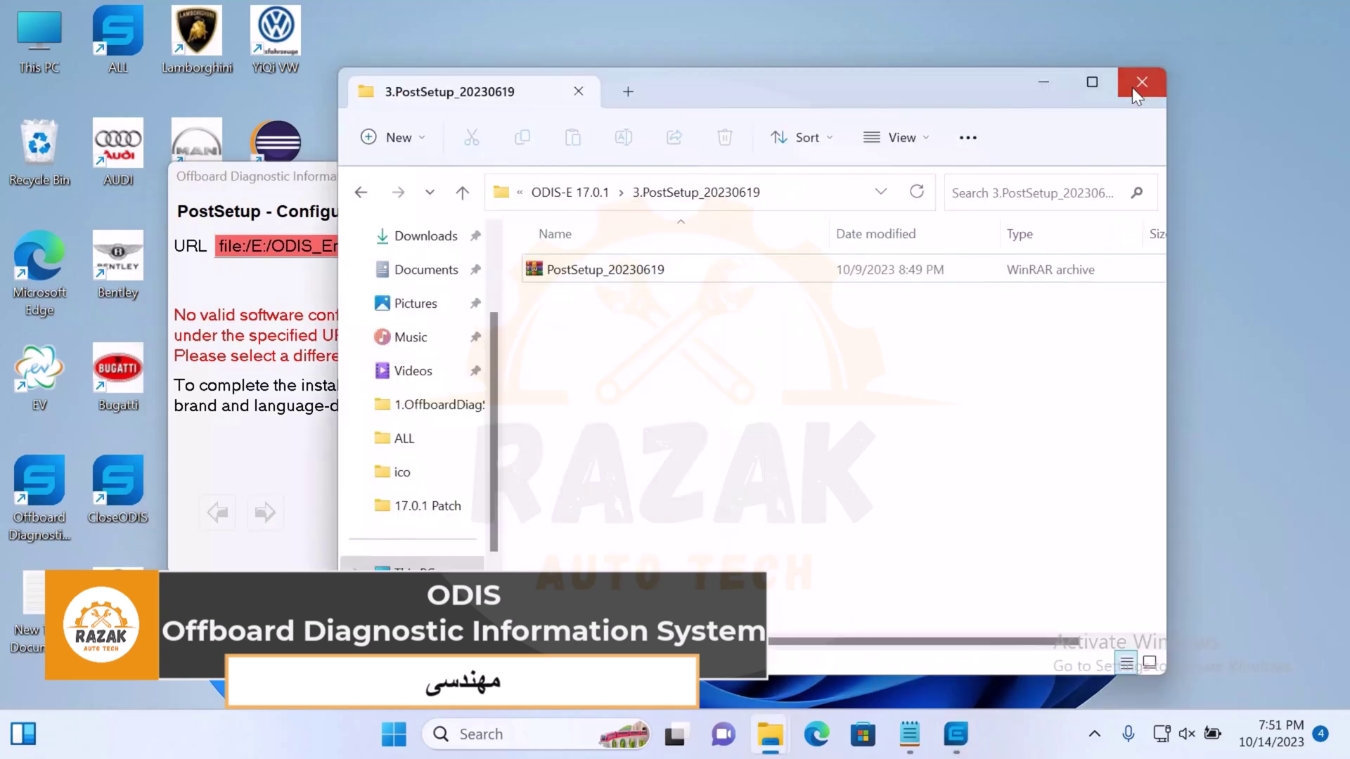
# Close the 3.PostSetup_20230619 folder window and create a new folder on Local Disk (E:).
pyautogui.click(1140, 86)
pyautogui.click(769, 753)
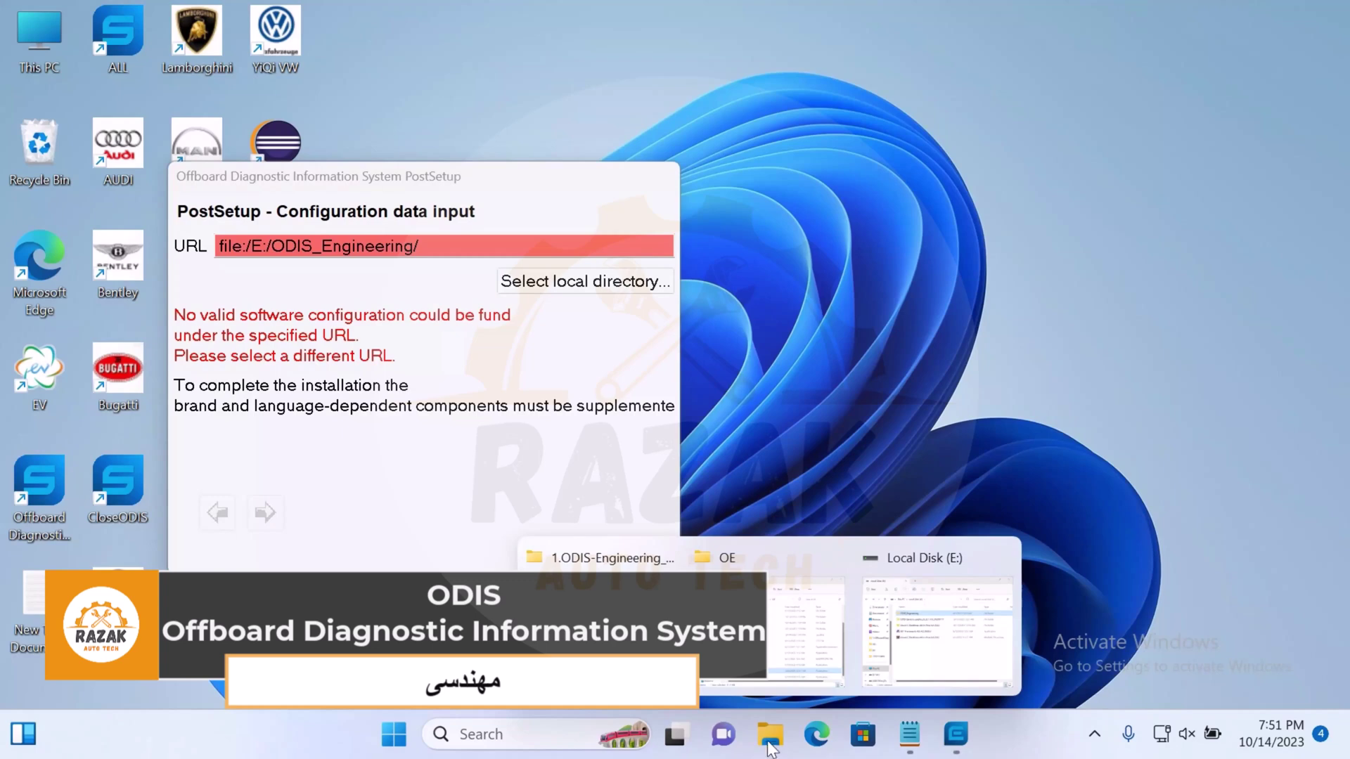
pyautogui.click(905, 673)
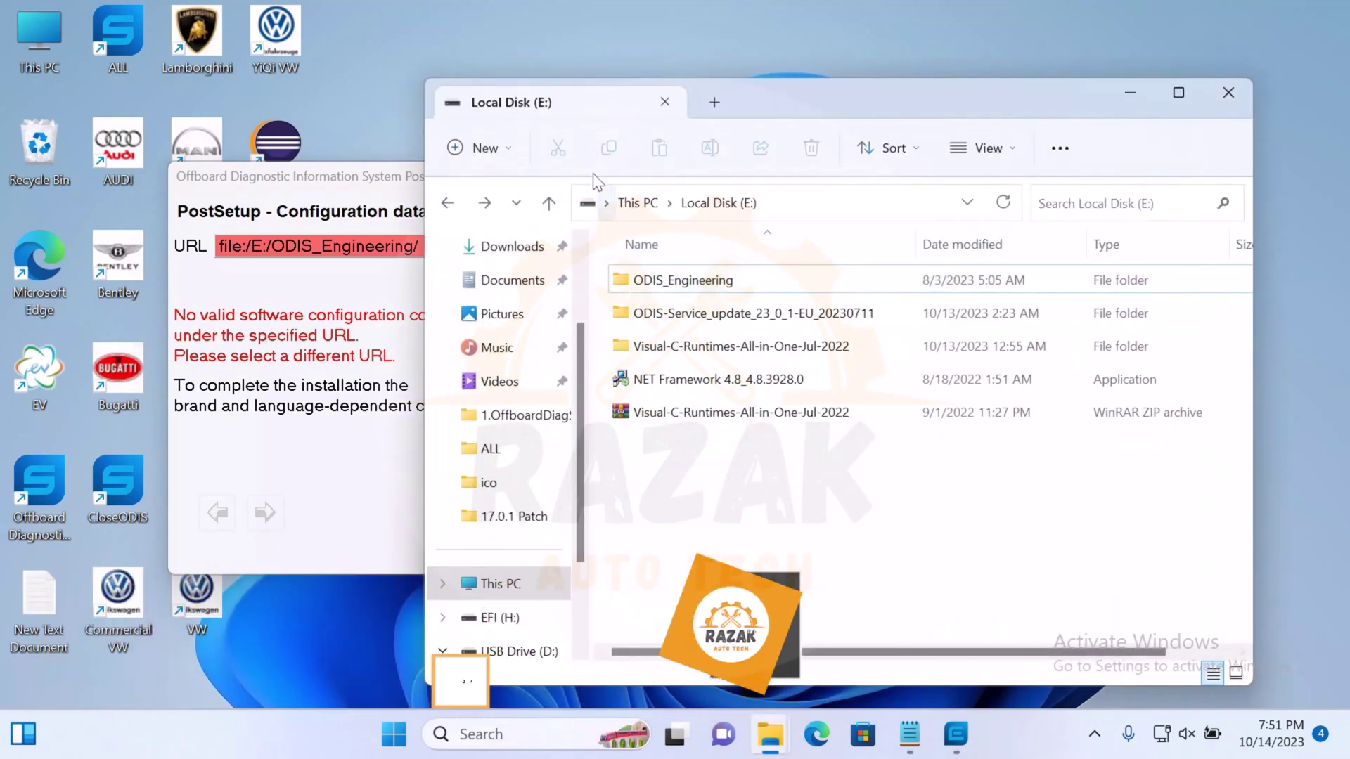
pyautogui.click(484, 149)
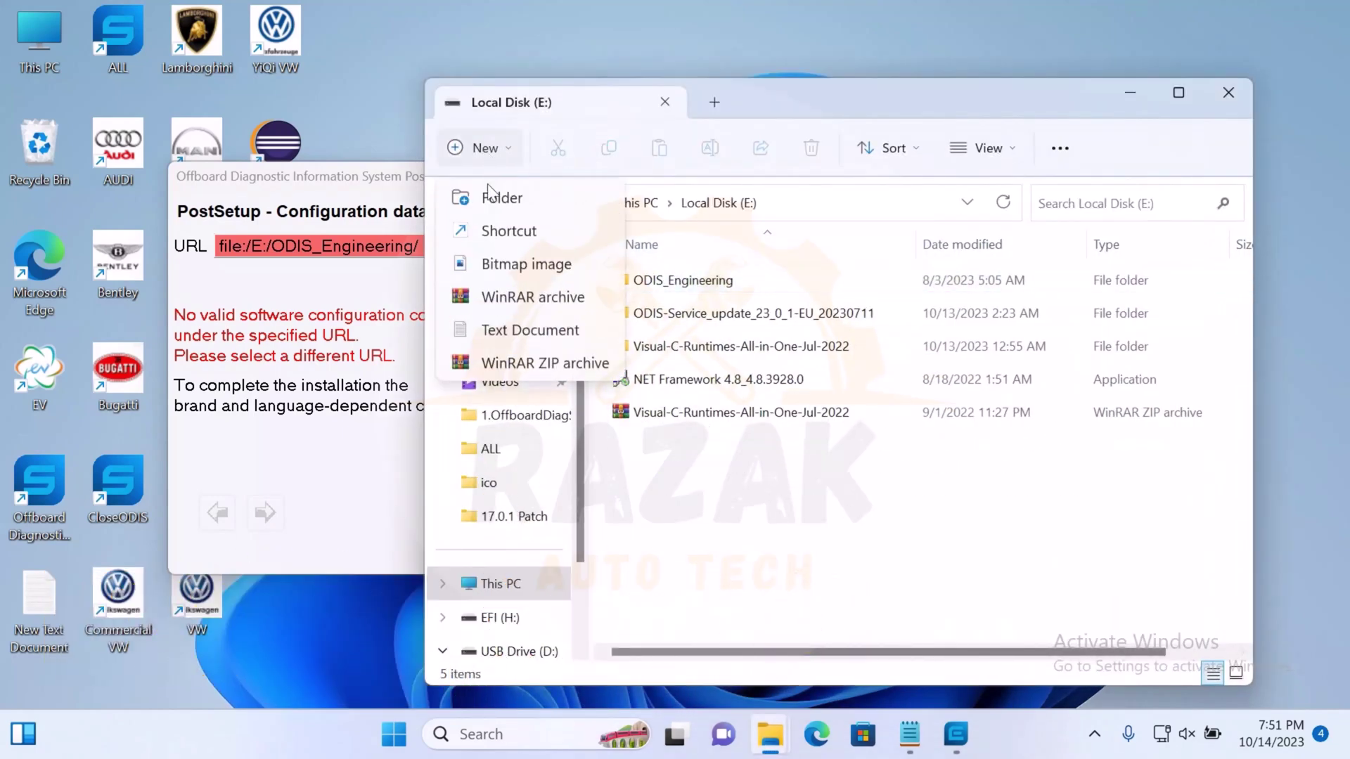
pyautogui.click(499, 199)
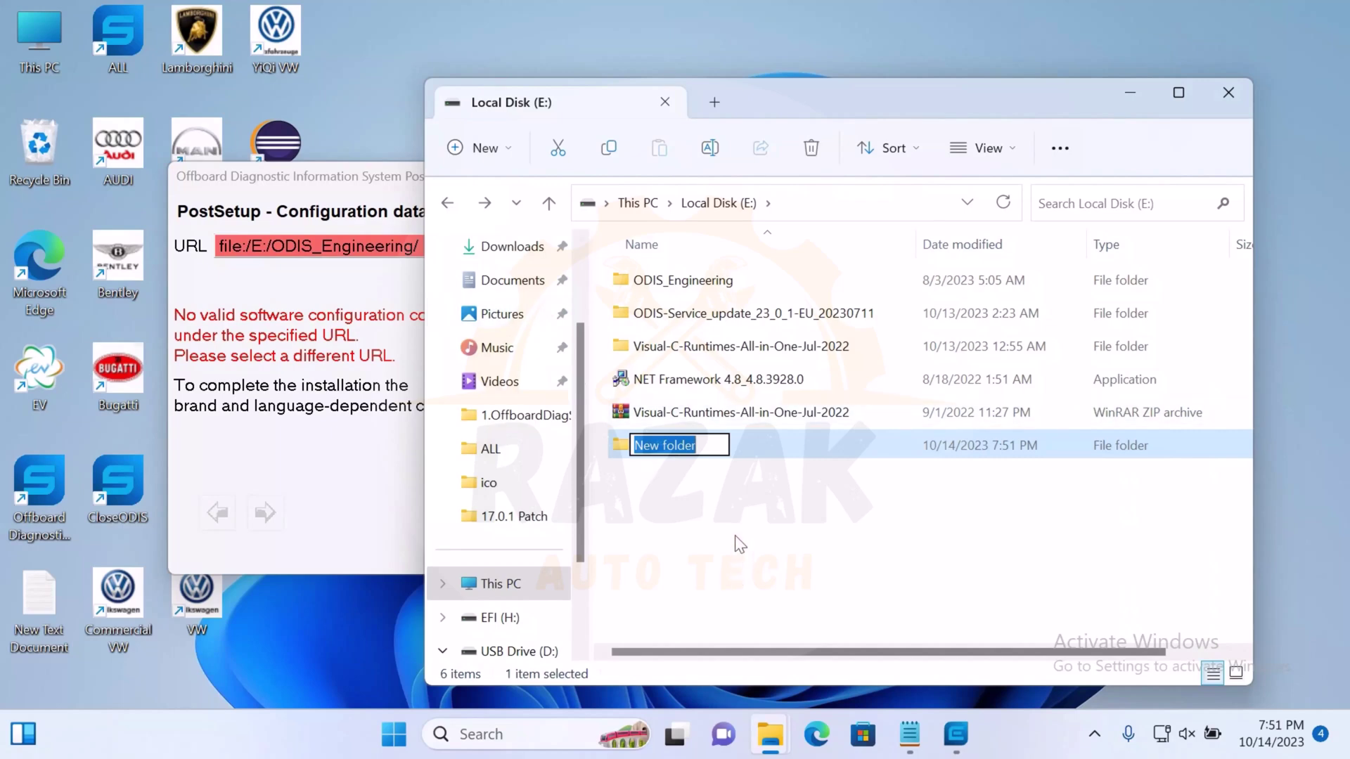
# Rename the new folder ODIS_Engineering 17.01, copying the first part of the name from the ODIS_Engineering folder.
pyautogui.click(703, 285)
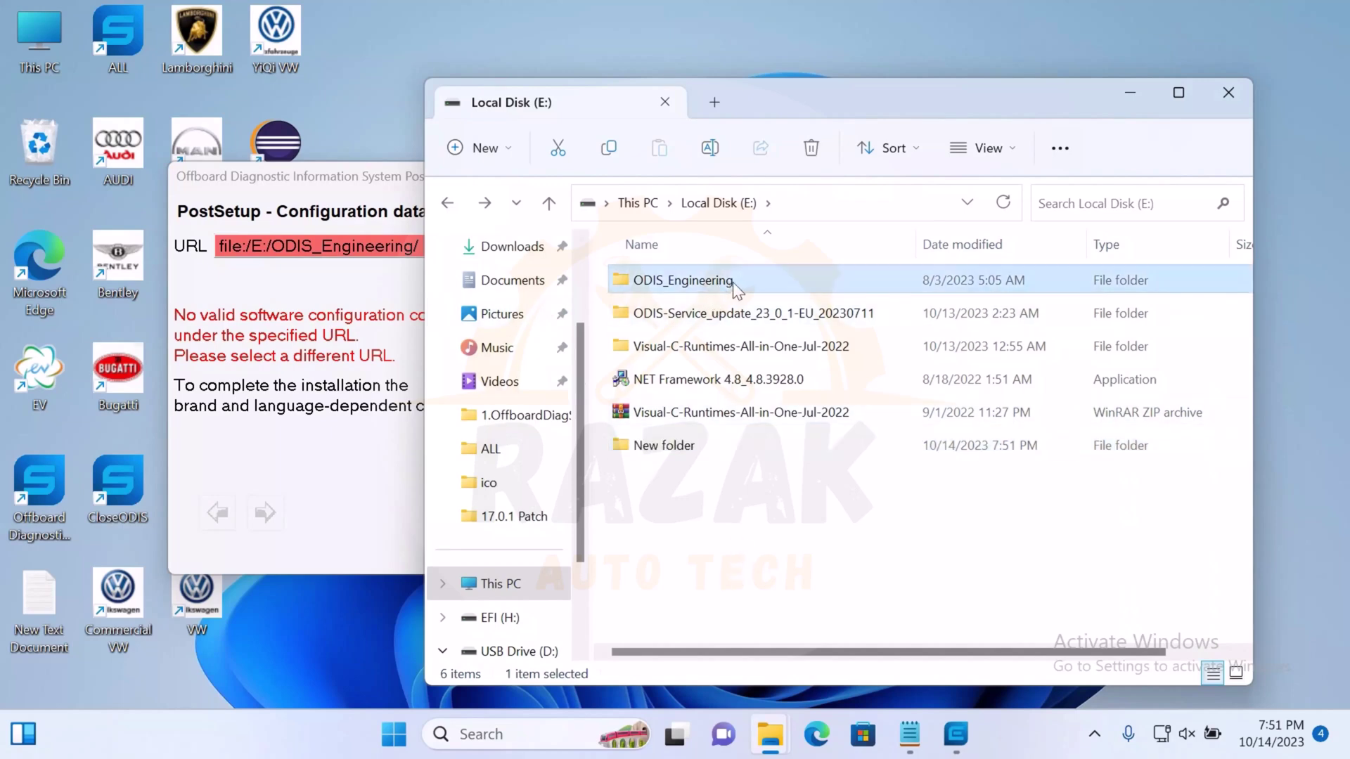
pyautogui.click(732, 281)
pyautogui.rightClick(688, 284)
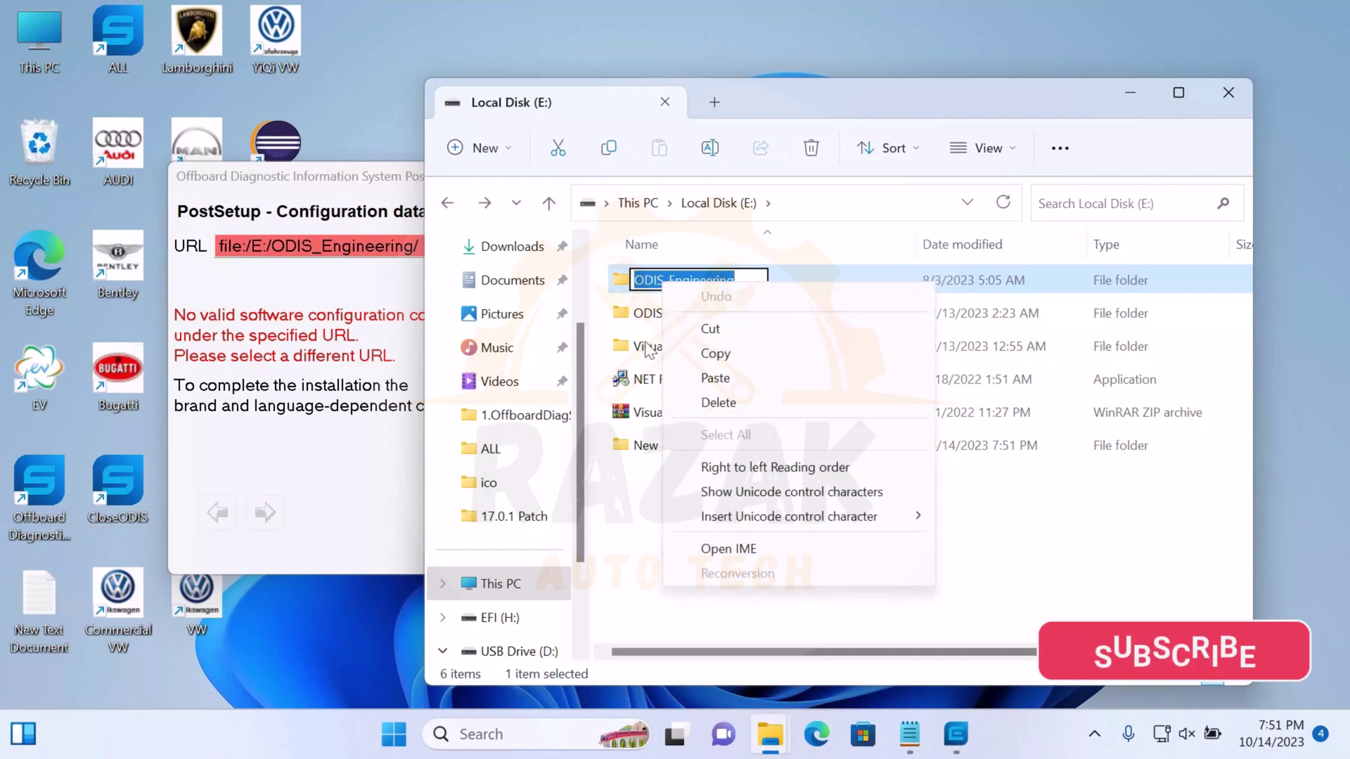
pyautogui.click(713, 351)
pyautogui.click(687, 450)
pyautogui.click(702, 453)
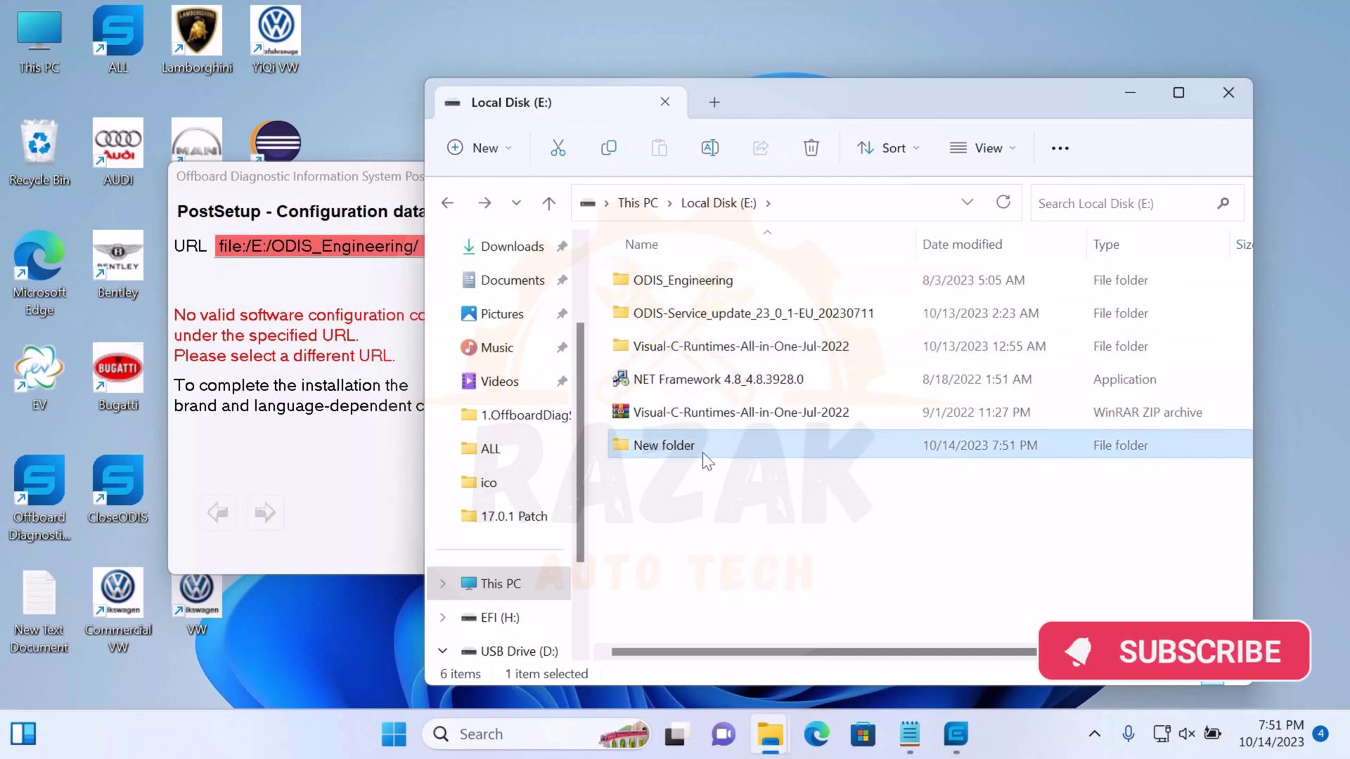
pyautogui.hotkey('ctrl', 'v')
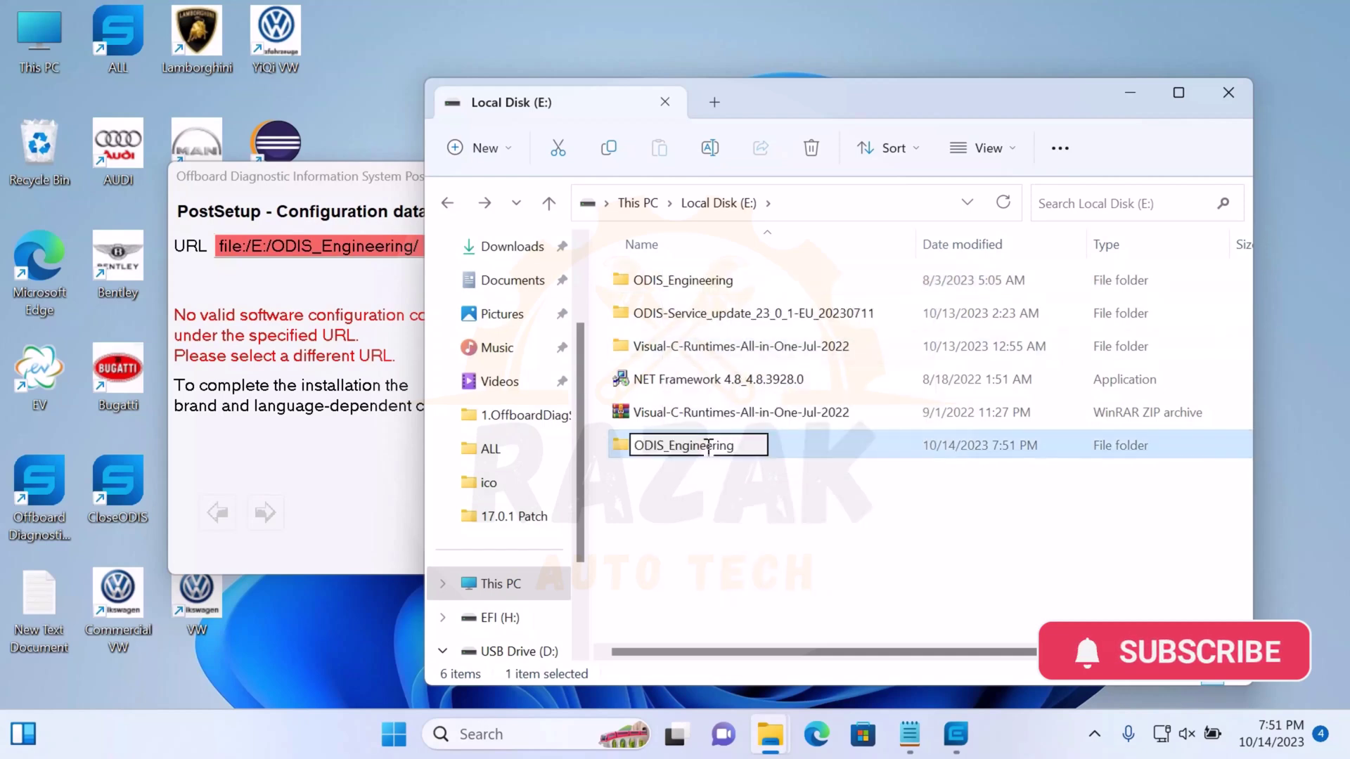
pyautogui.write('17.01')
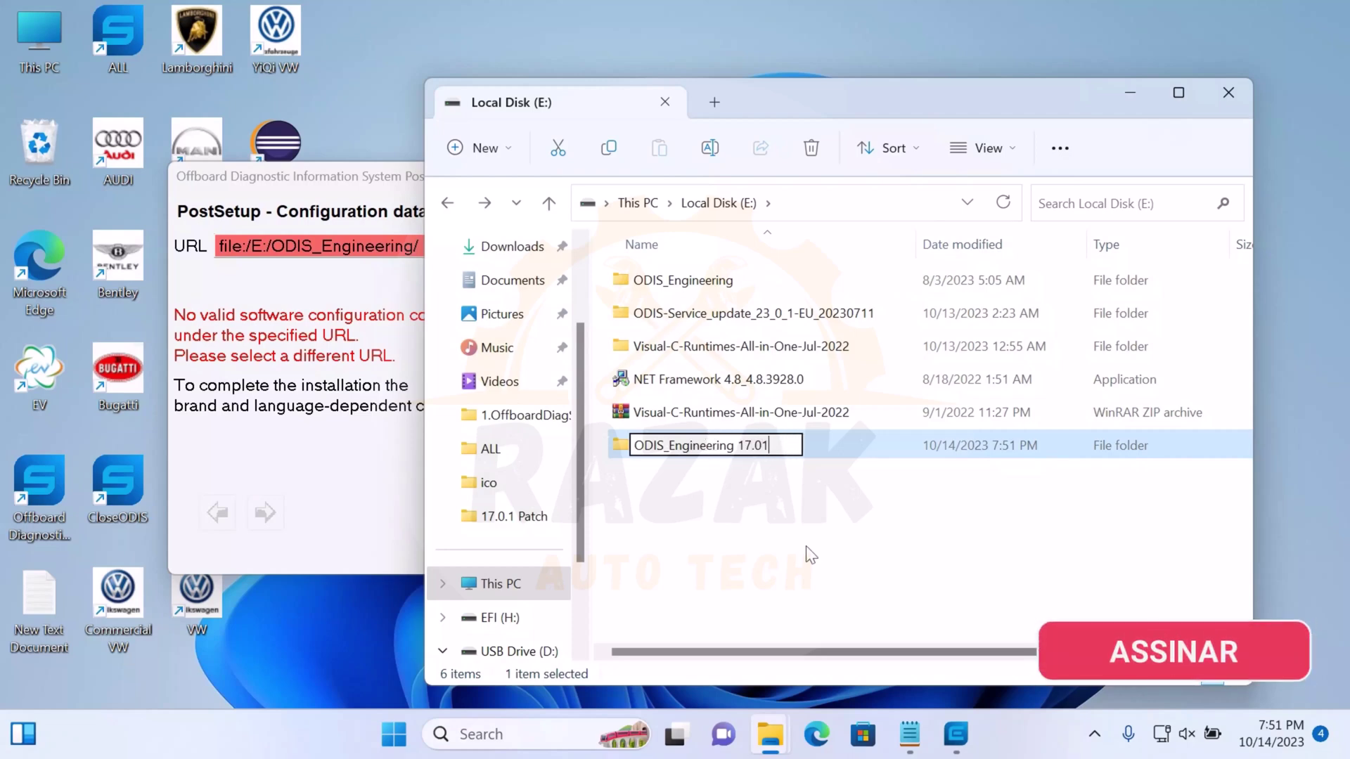
pyautogui.click(806, 554)
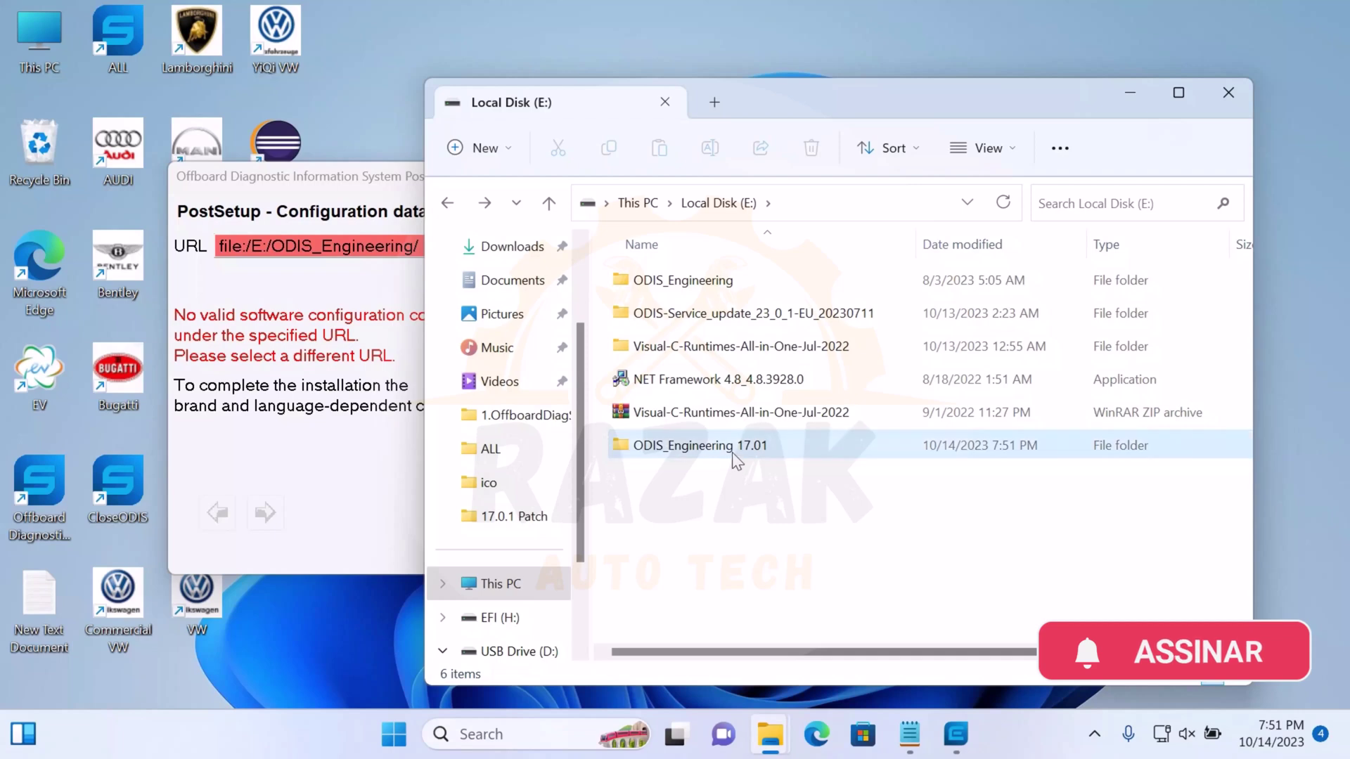
# Move the ODIS_Engineering folder into ODIS_Engineering 17.01, check the folder's contents and minimise the window.
pyautogui.click(633, 285)
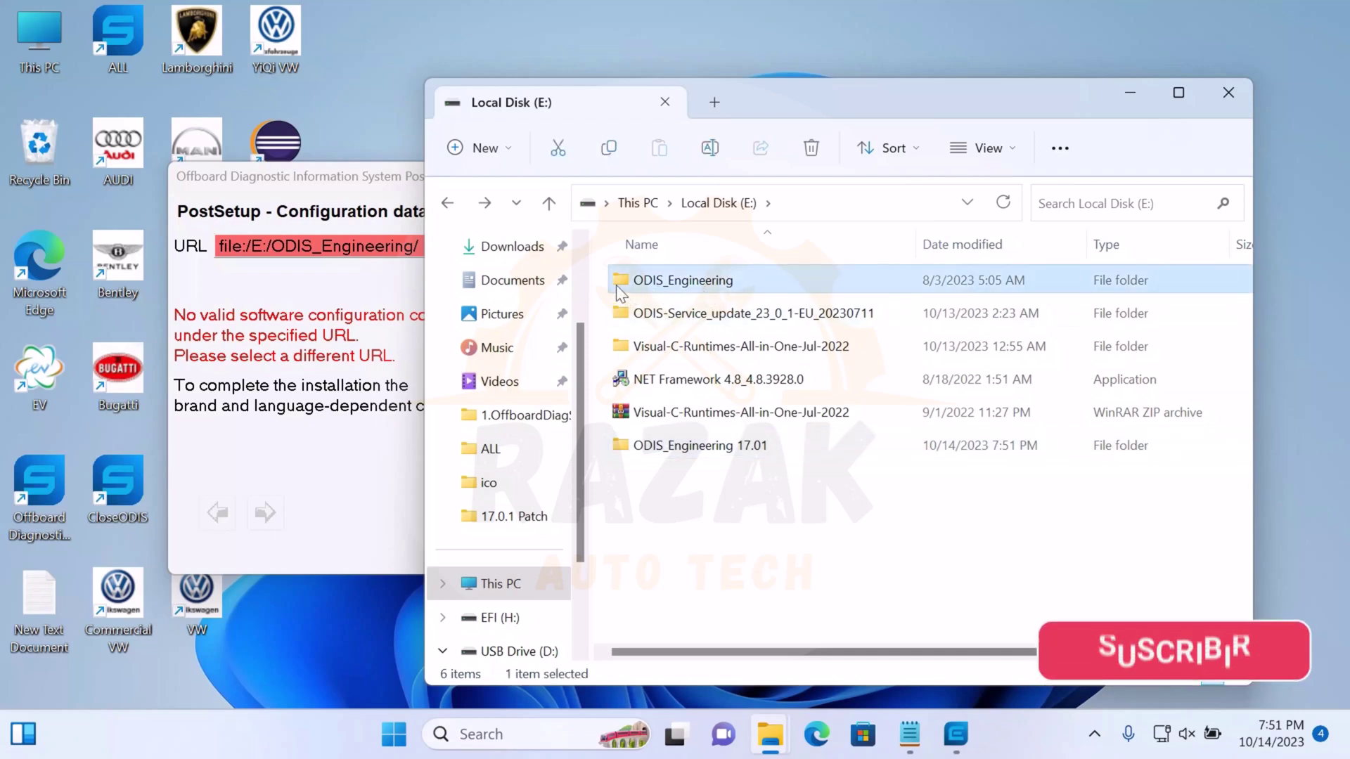
pyautogui.moveTo(620, 281); pyautogui.dragTo(662, 457)
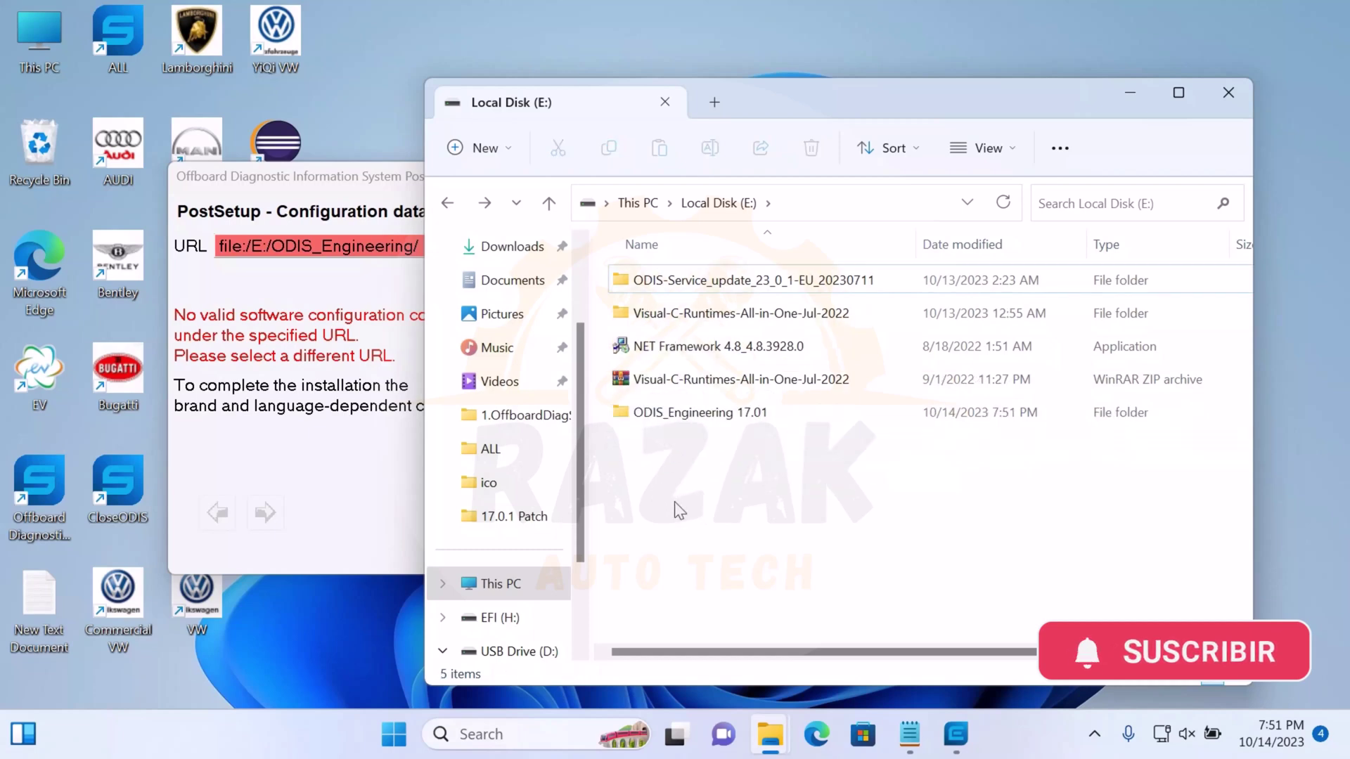
pyautogui.doubleClick(703, 412)
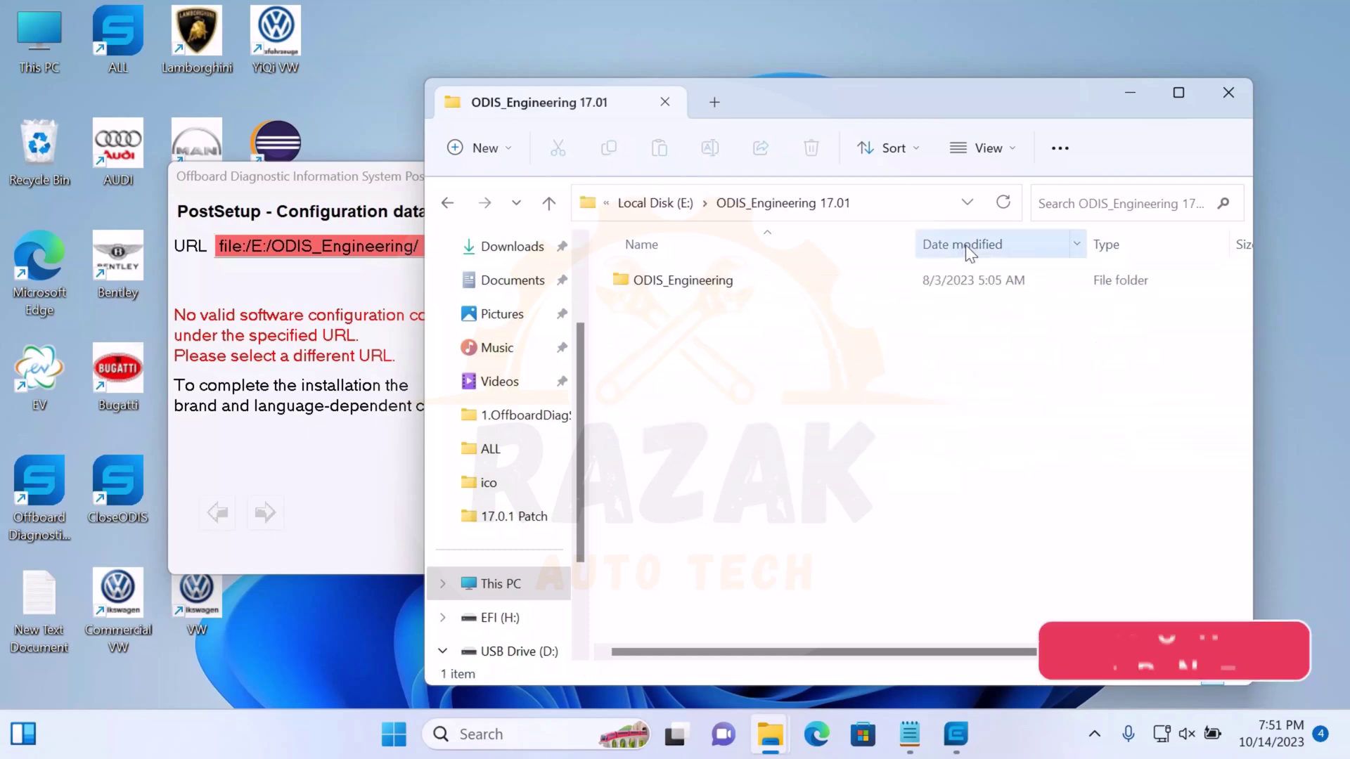
pyautogui.click(1132, 96)
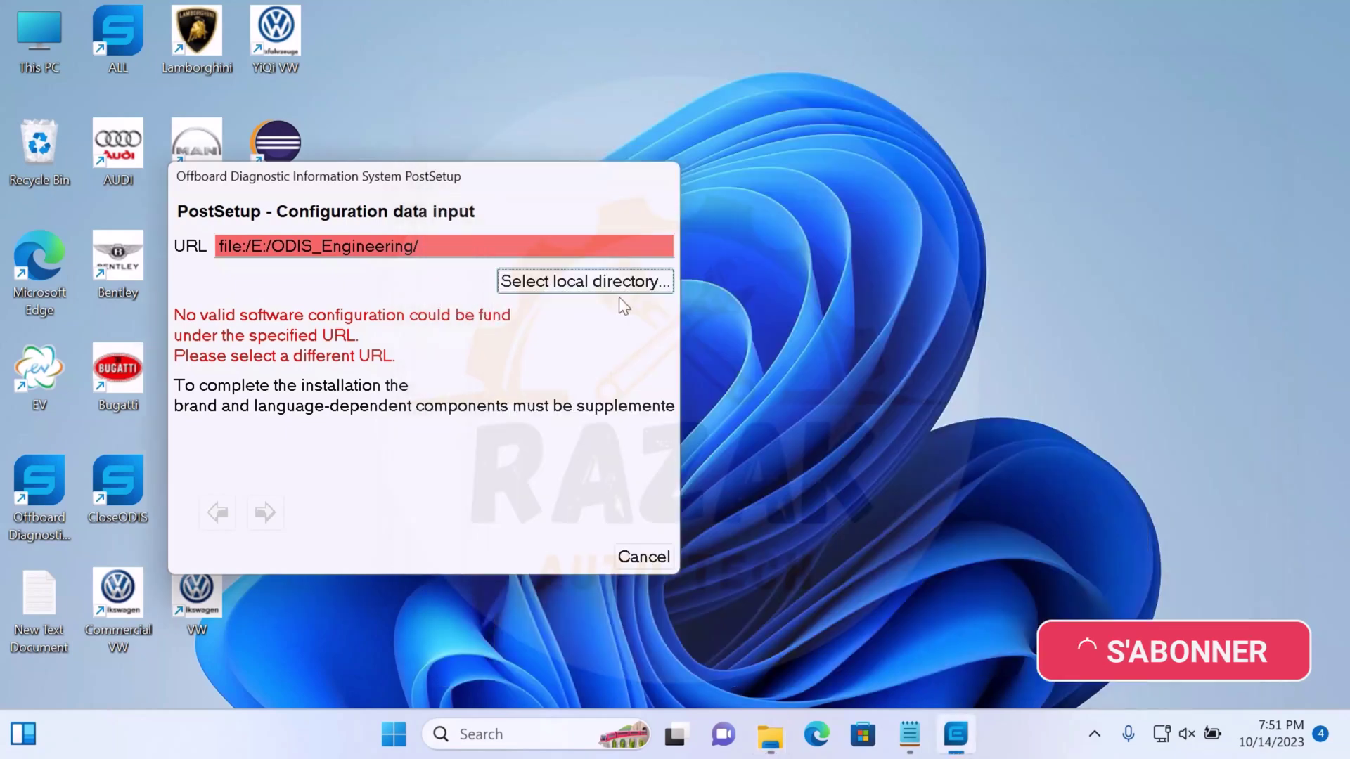
# Set the PostSetup configuration data directory to the ODIS_Engineering 17.01 folder on Local Disk (E:).
pyautogui.click(655, 280)
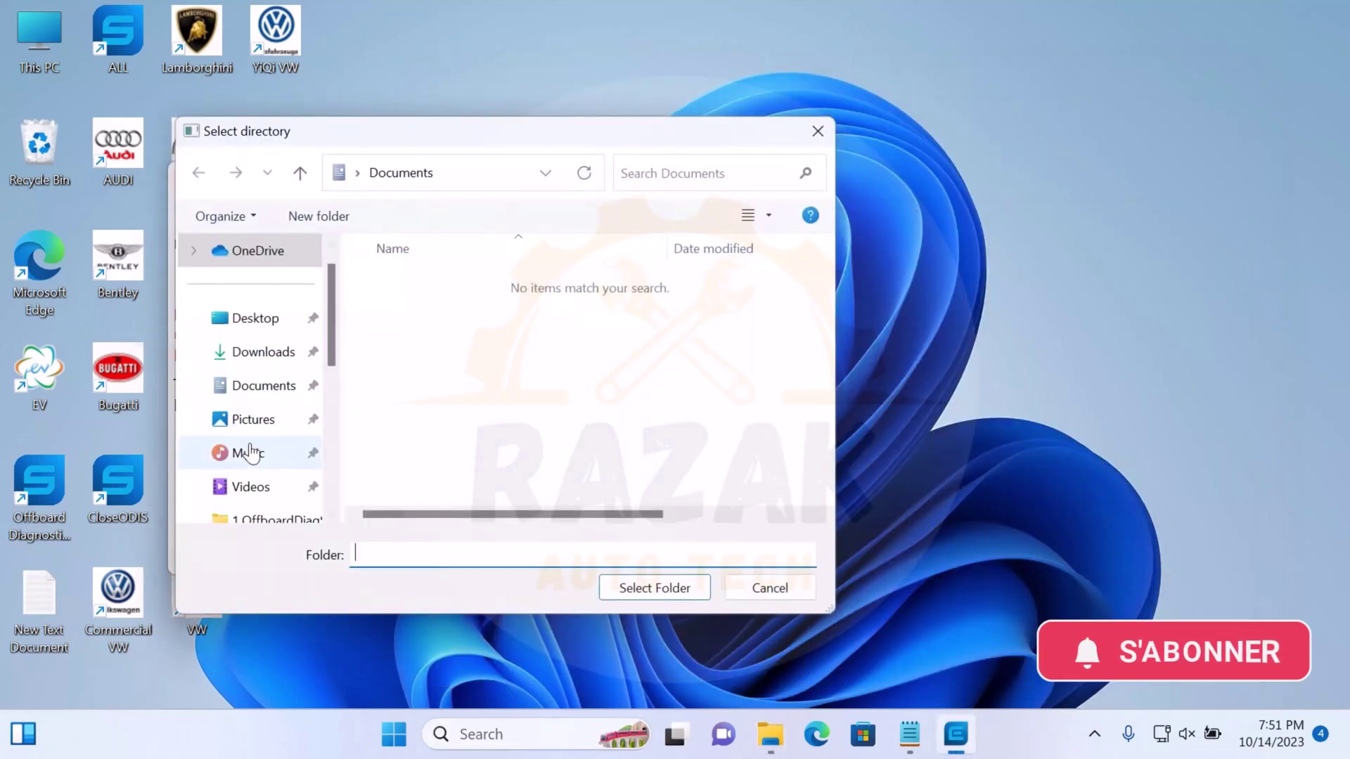
pyautogui.scroll(-1, 267, 436)
pyautogui.scroll(-3, 268, 450)
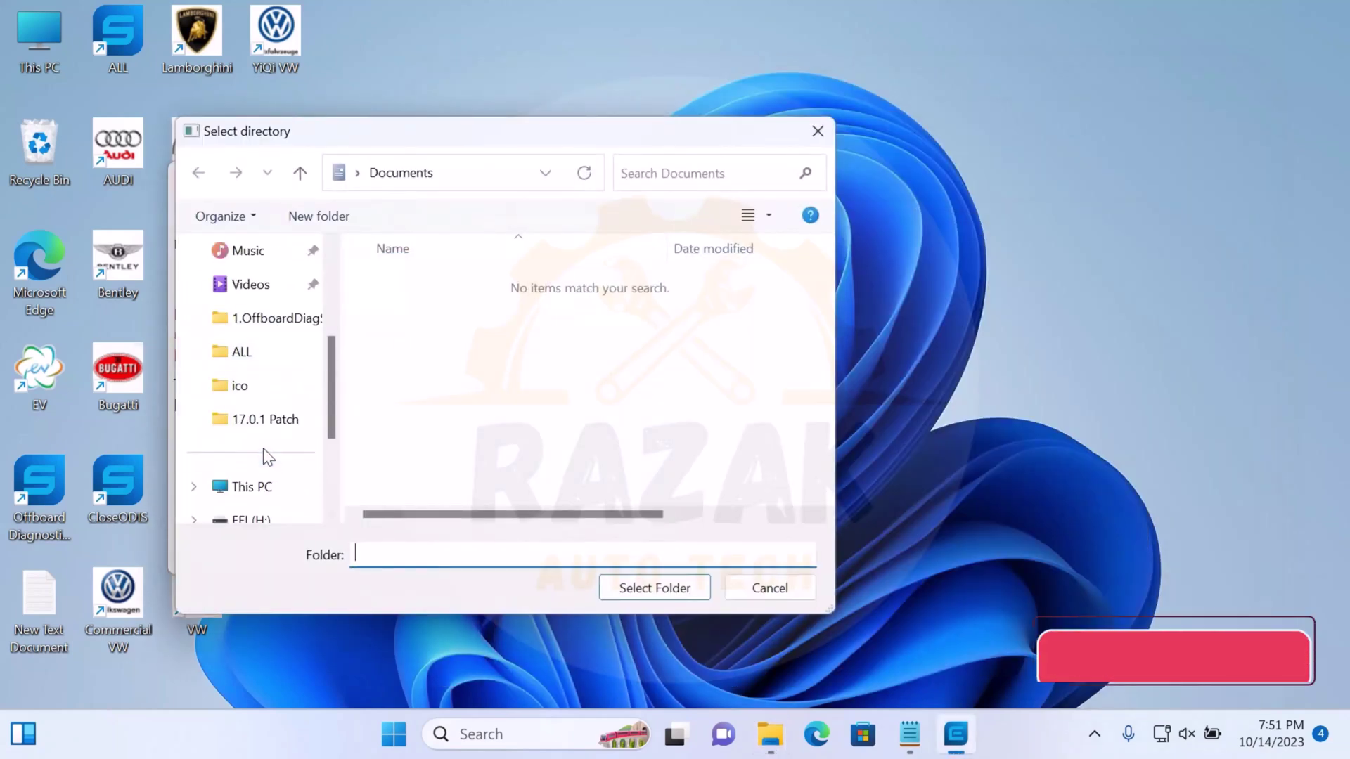
pyautogui.click(278, 485)
pyautogui.doubleClick(527, 420)
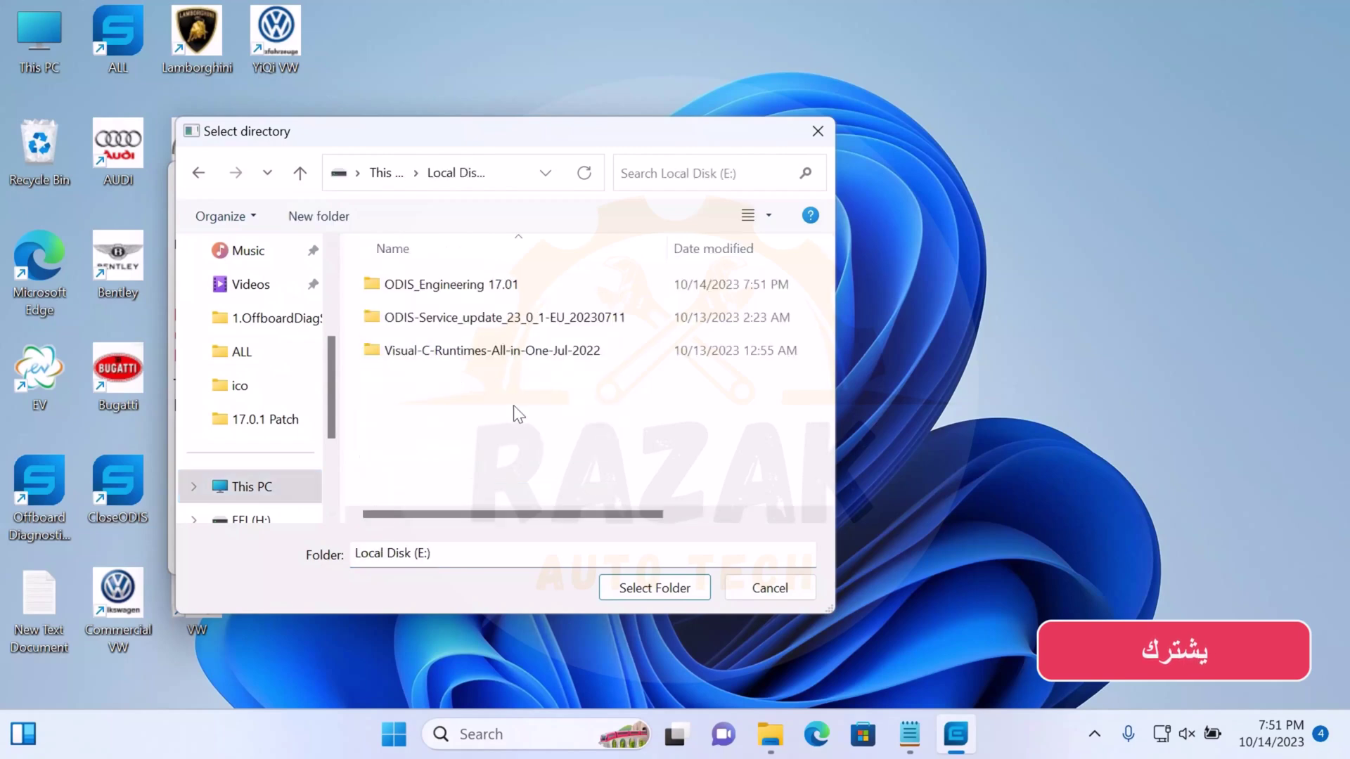
pyautogui.click(441, 294)
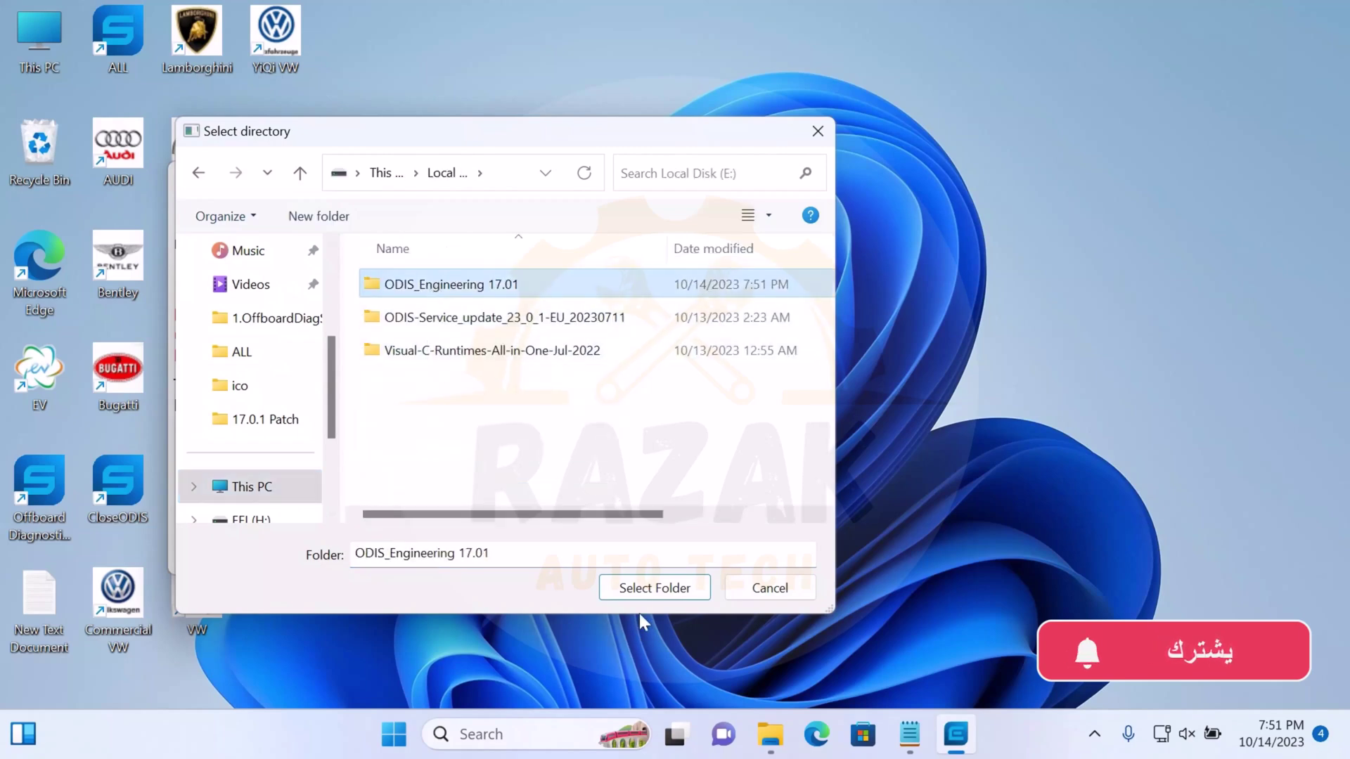
pyautogui.click(603, 586)
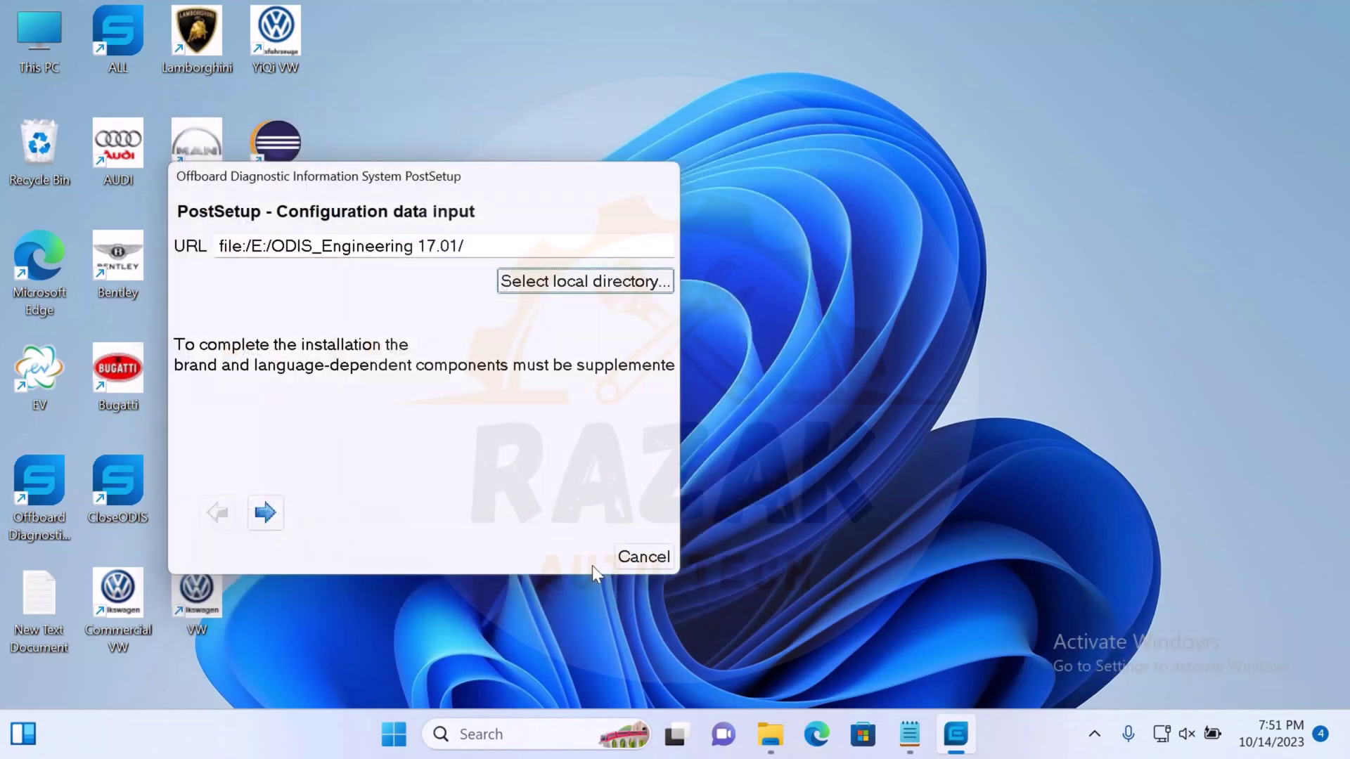
# Continue PostSetup with English (US) as the installed language and start update 170001.102.10 (17.0.1).
pyautogui.click(264, 515)
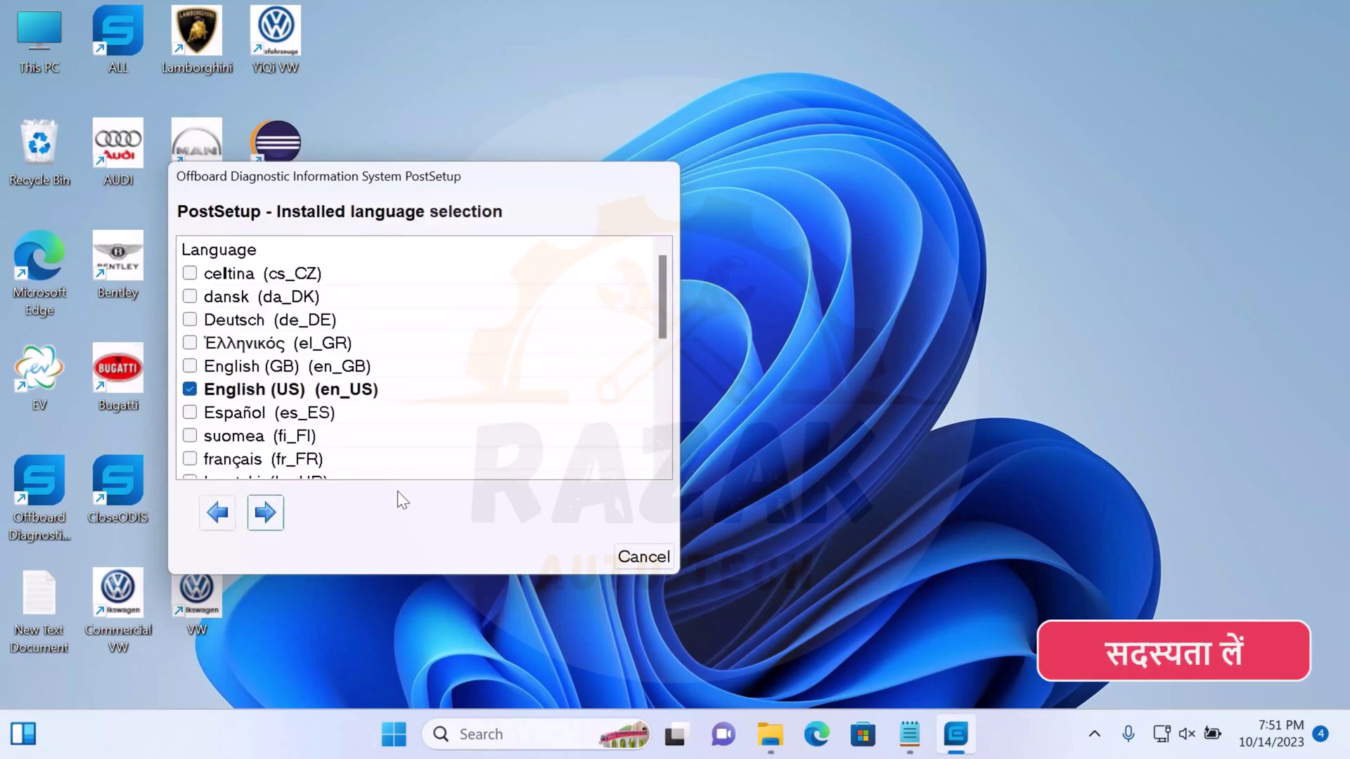
pyautogui.moveTo(658, 301); pyautogui.dragTo(686, 284)
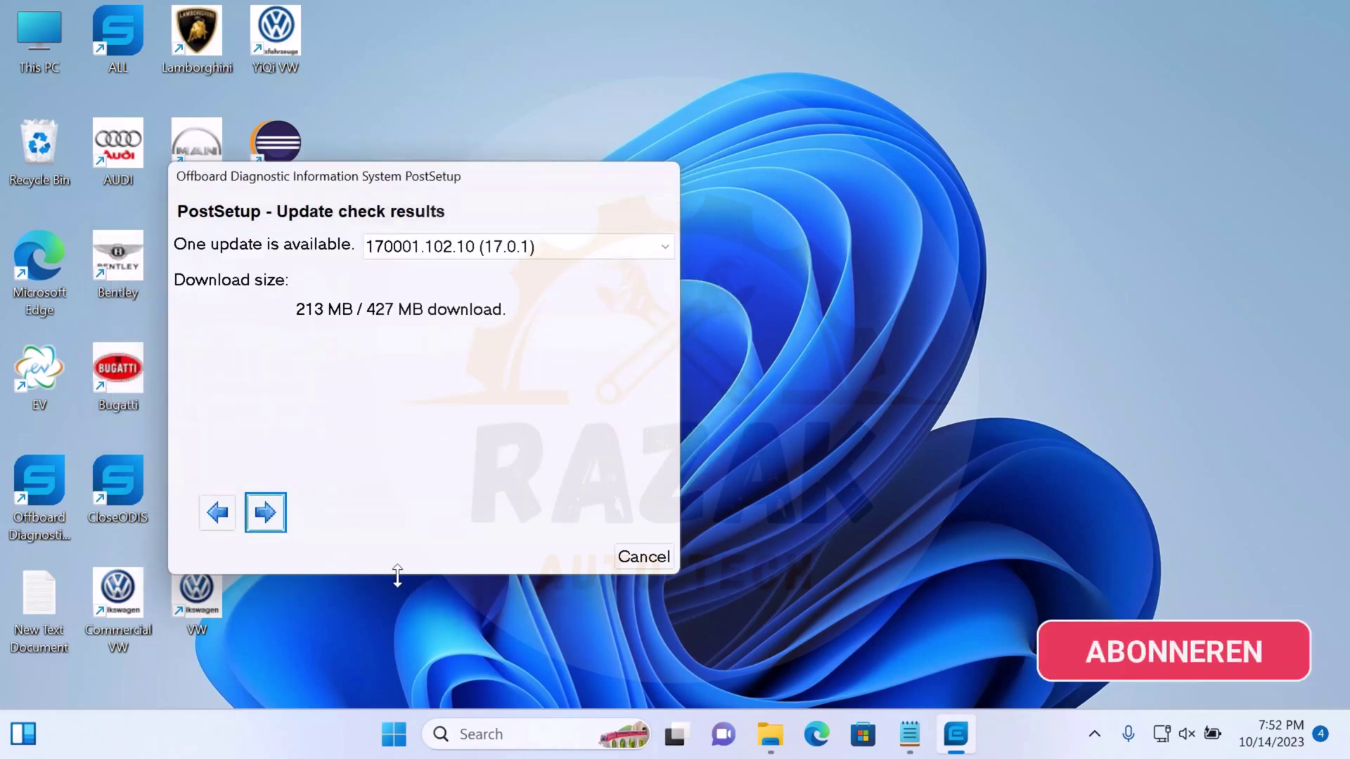
pyautogui.click(265, 513)
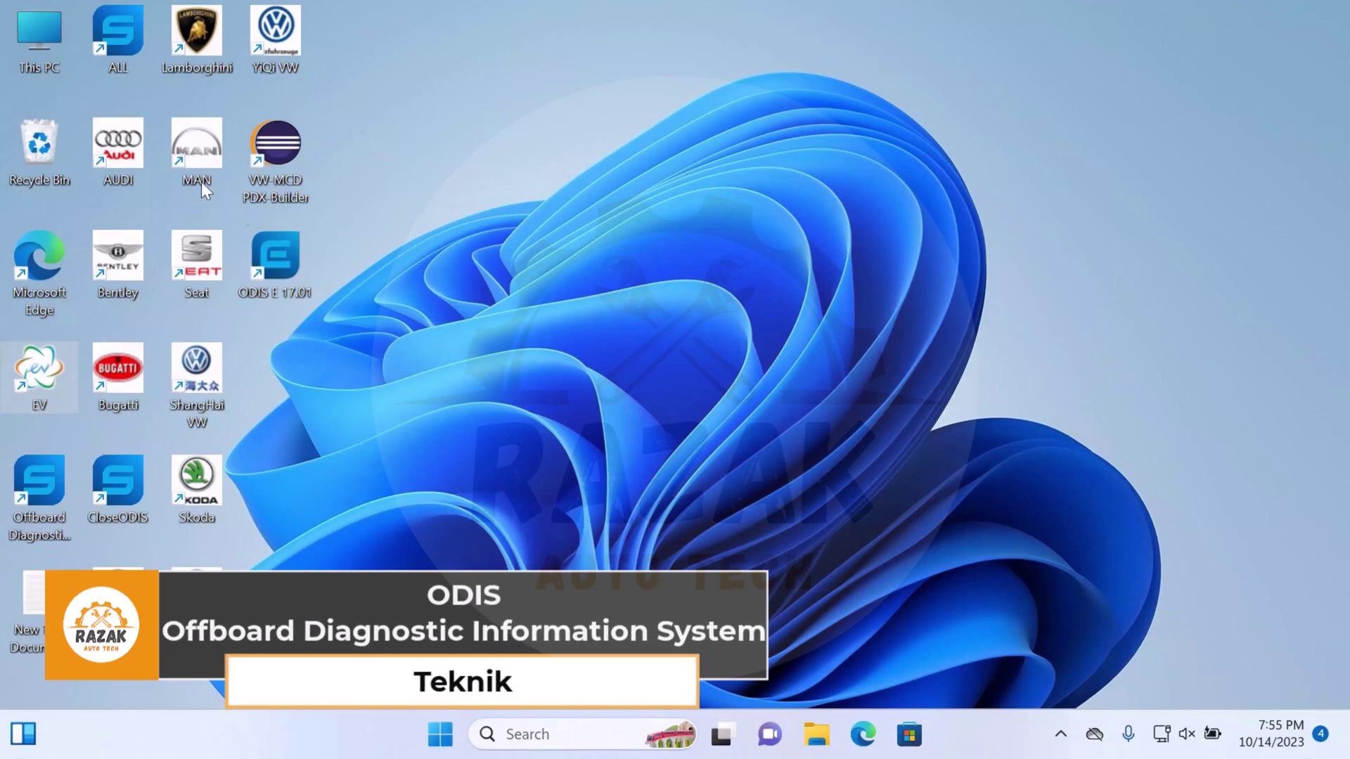
# Open the ODIS-E 17.0.1 folder on USB Drive (D:).
pyautogui.doubleClick(40, 36)
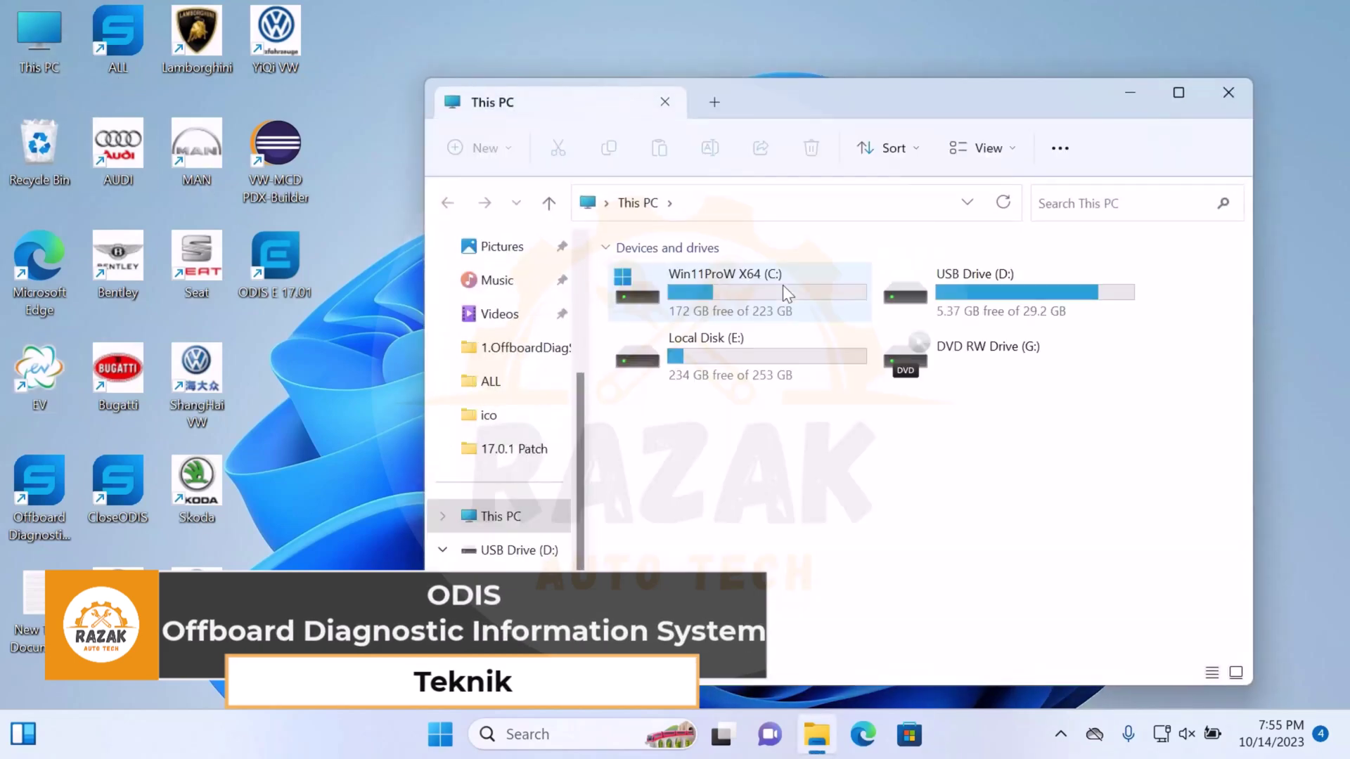
pyautogui.doubleClick(944, 284)
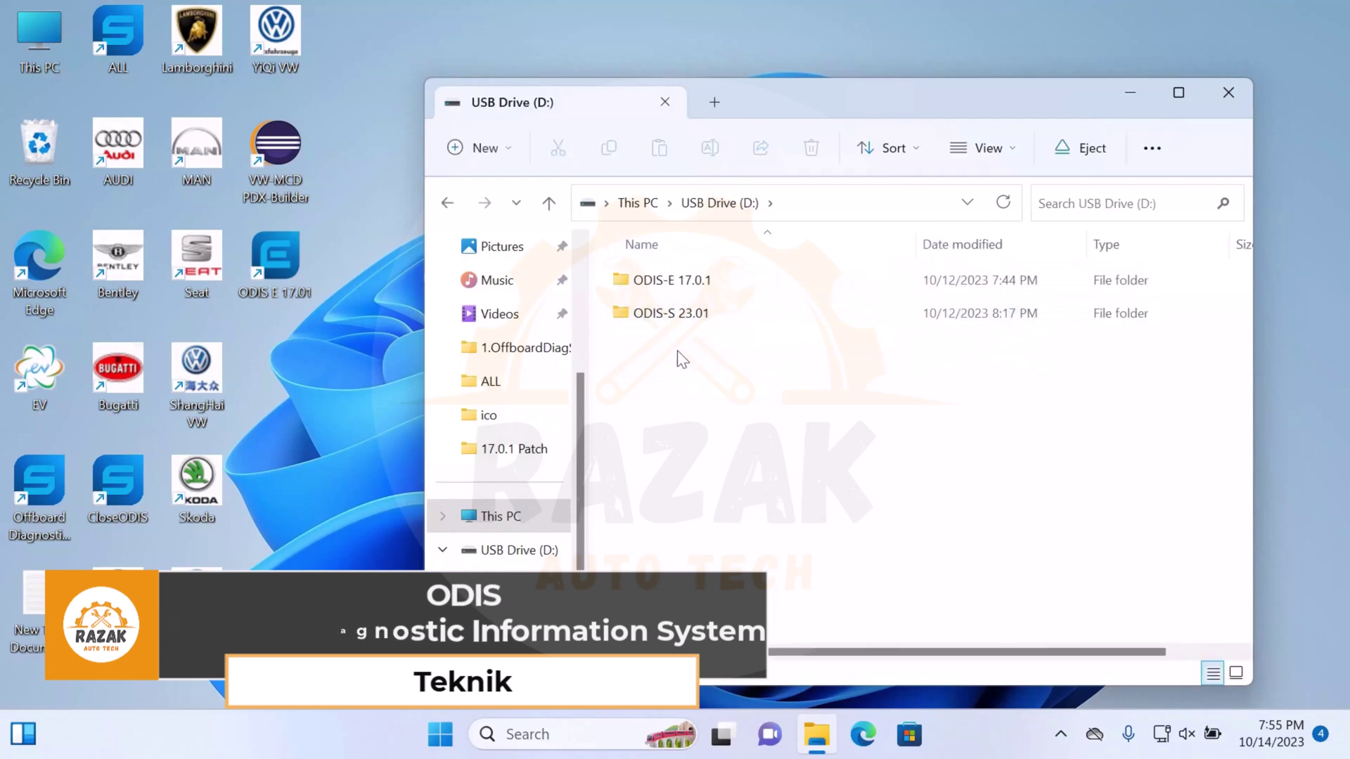
pyautogui.doubleClick(667, 282)
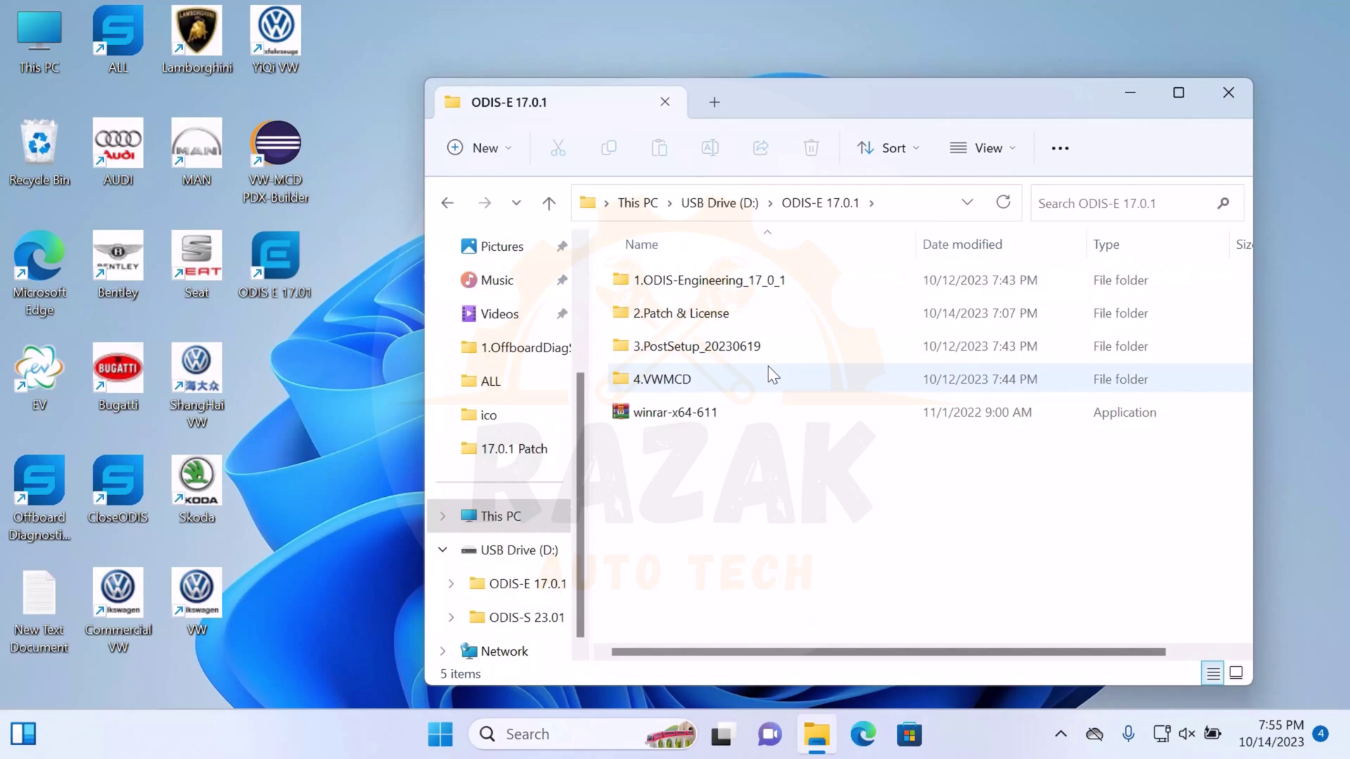
# Open the 4.VWMCD folder, read the instructions in its read me file and return to the folder window.
pyautogui.doubleClick(744, 367)
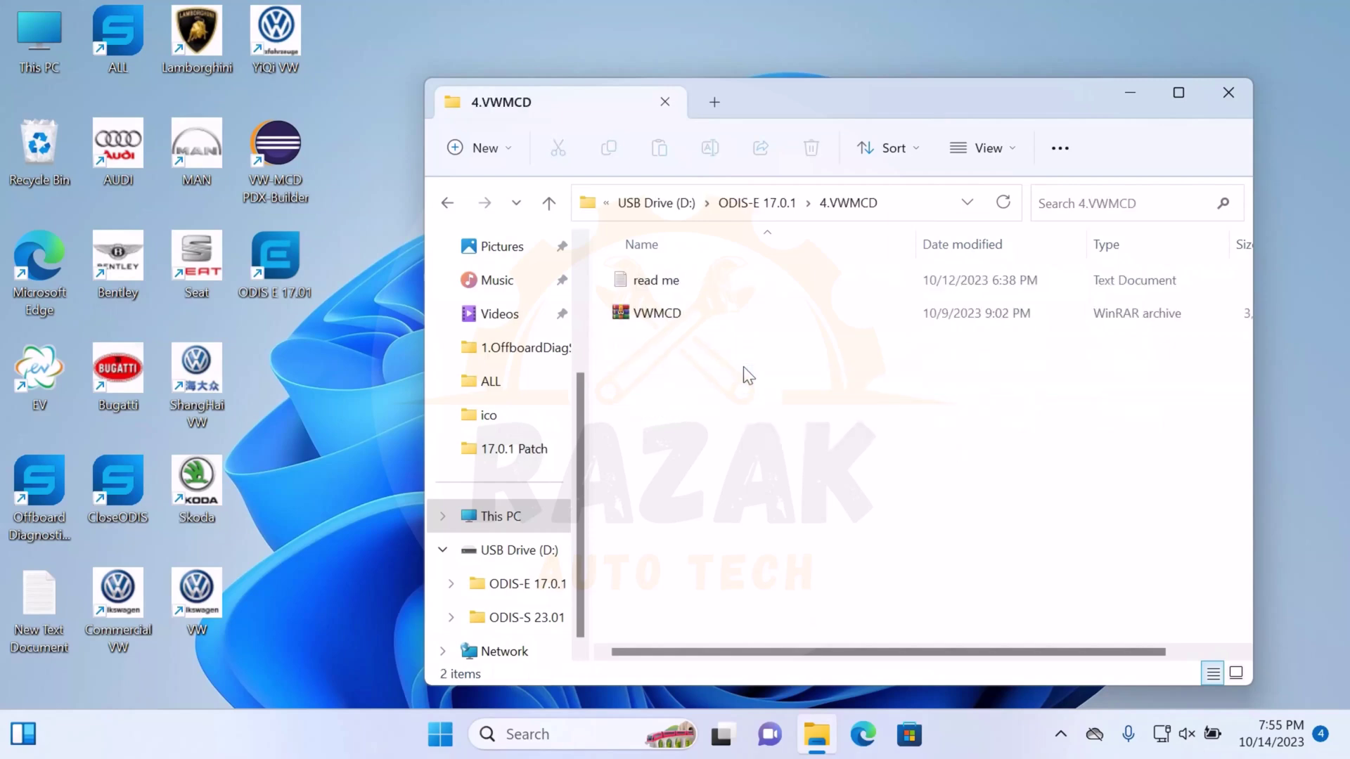
pyautogui.click(645, 284)
pyautogui.doubleClick(645, 284)
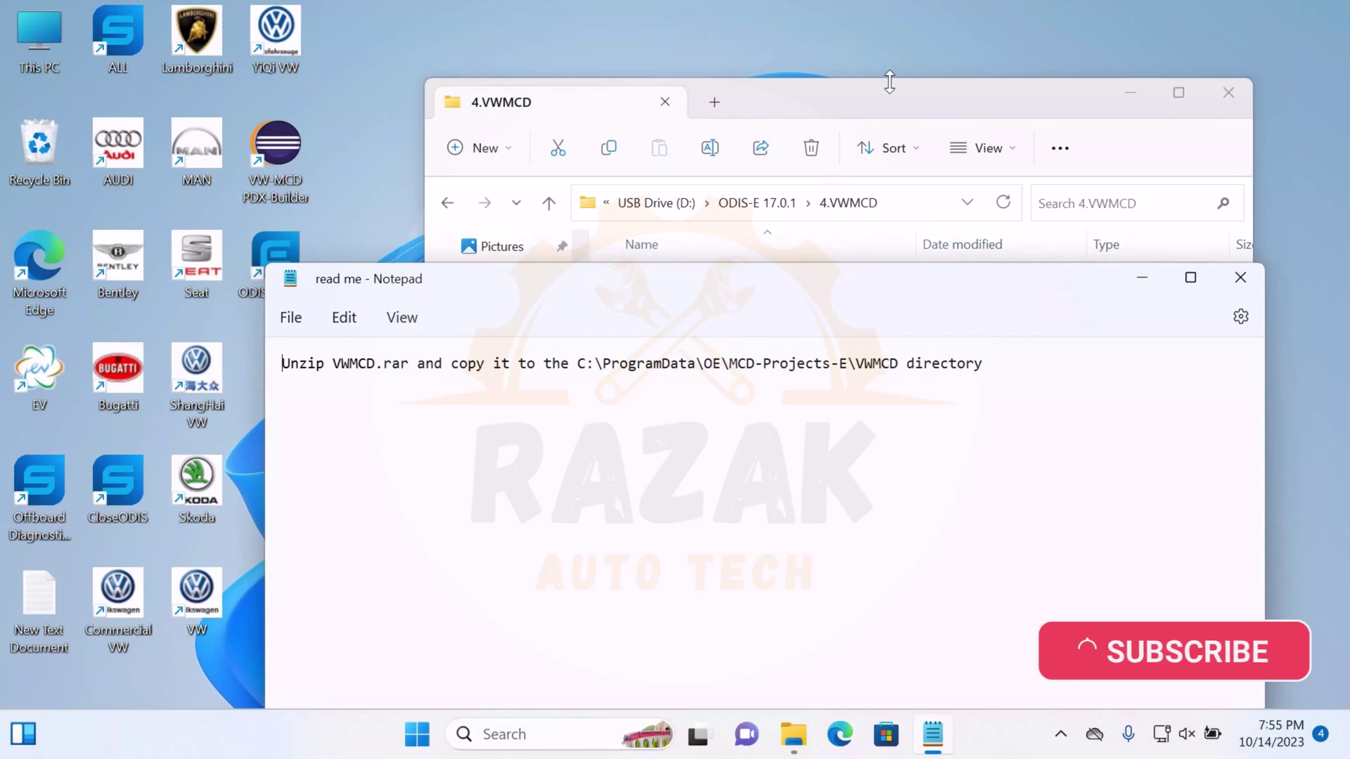
pyautogui.click(889, 91)
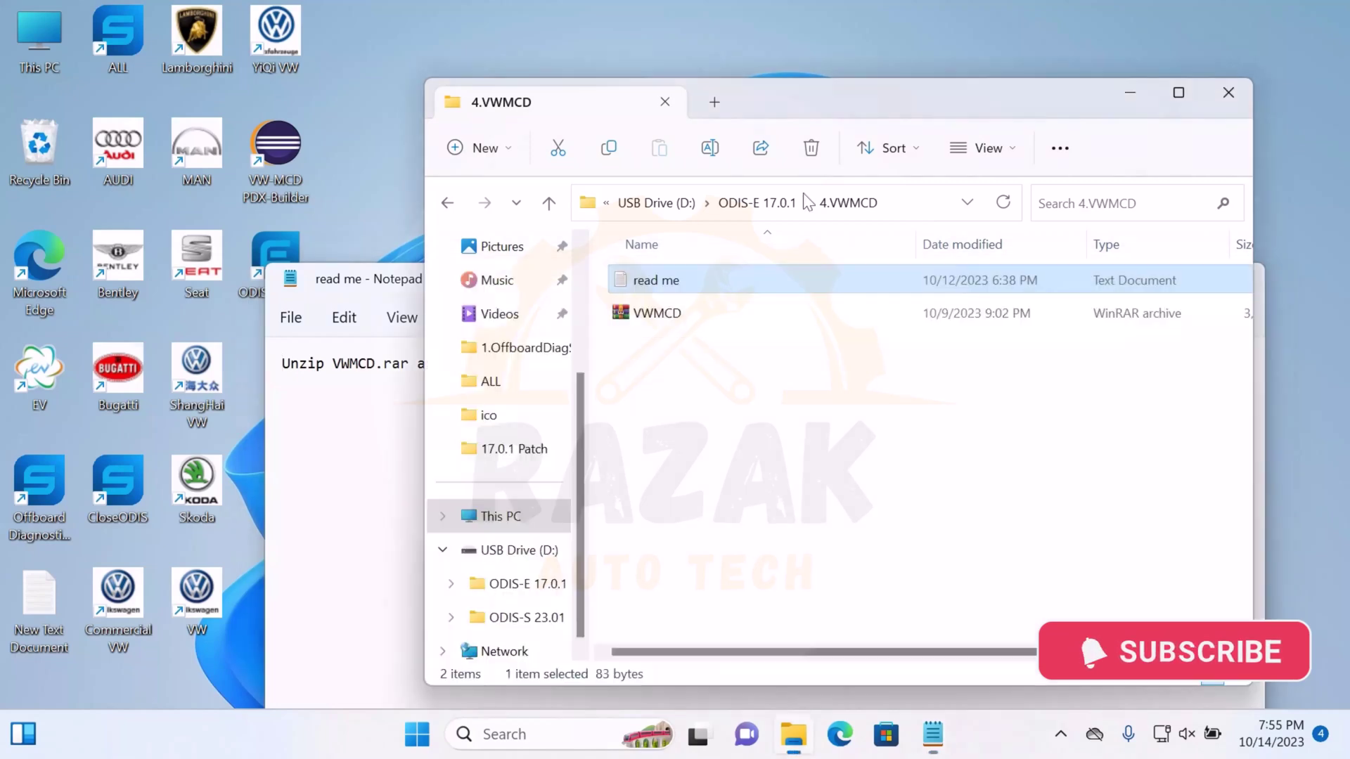
# Extract the VWMCD archive to C:\ProgramData\OE\MCD-Projects-E\VWMCD, replacing all existing files.
pyautogui.doubleClick(673, 314)
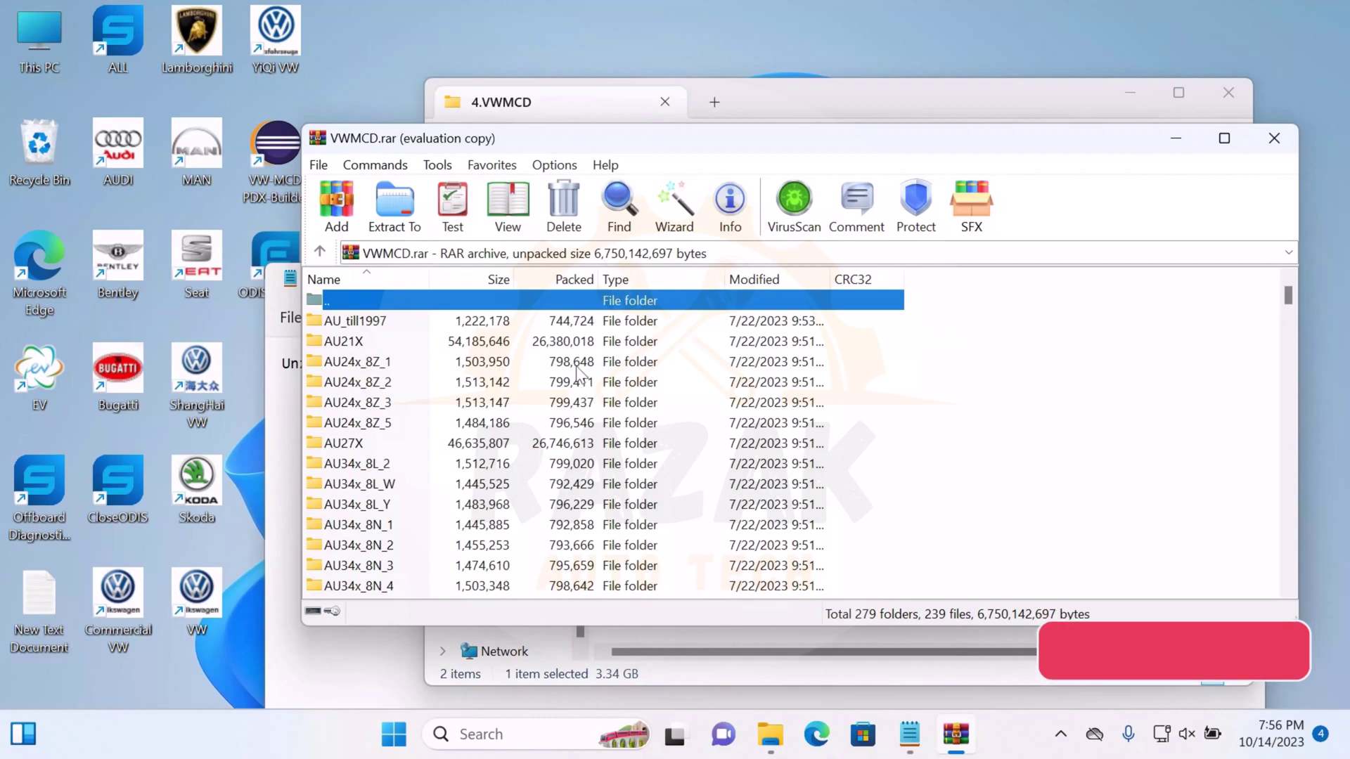
pyautogui.click(395, 205)
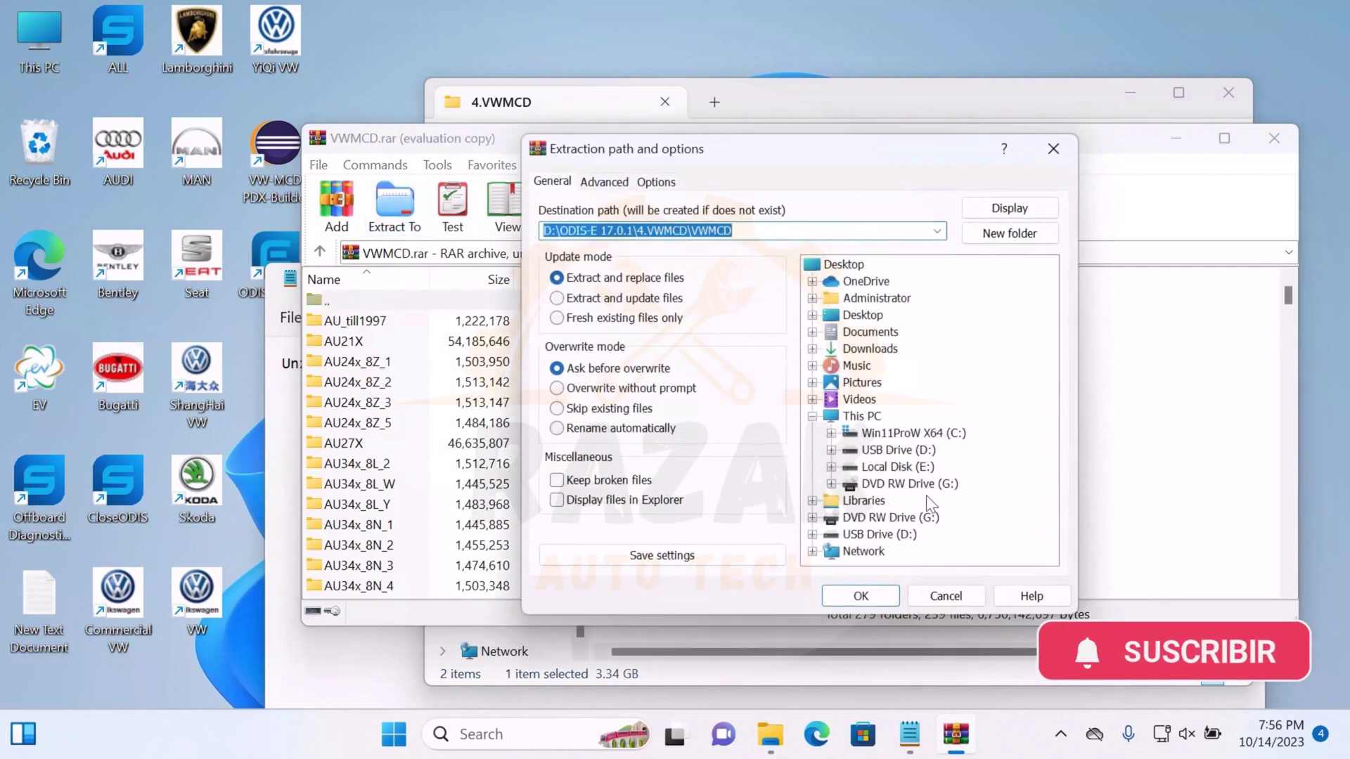
pyautogui.click(830, 433)
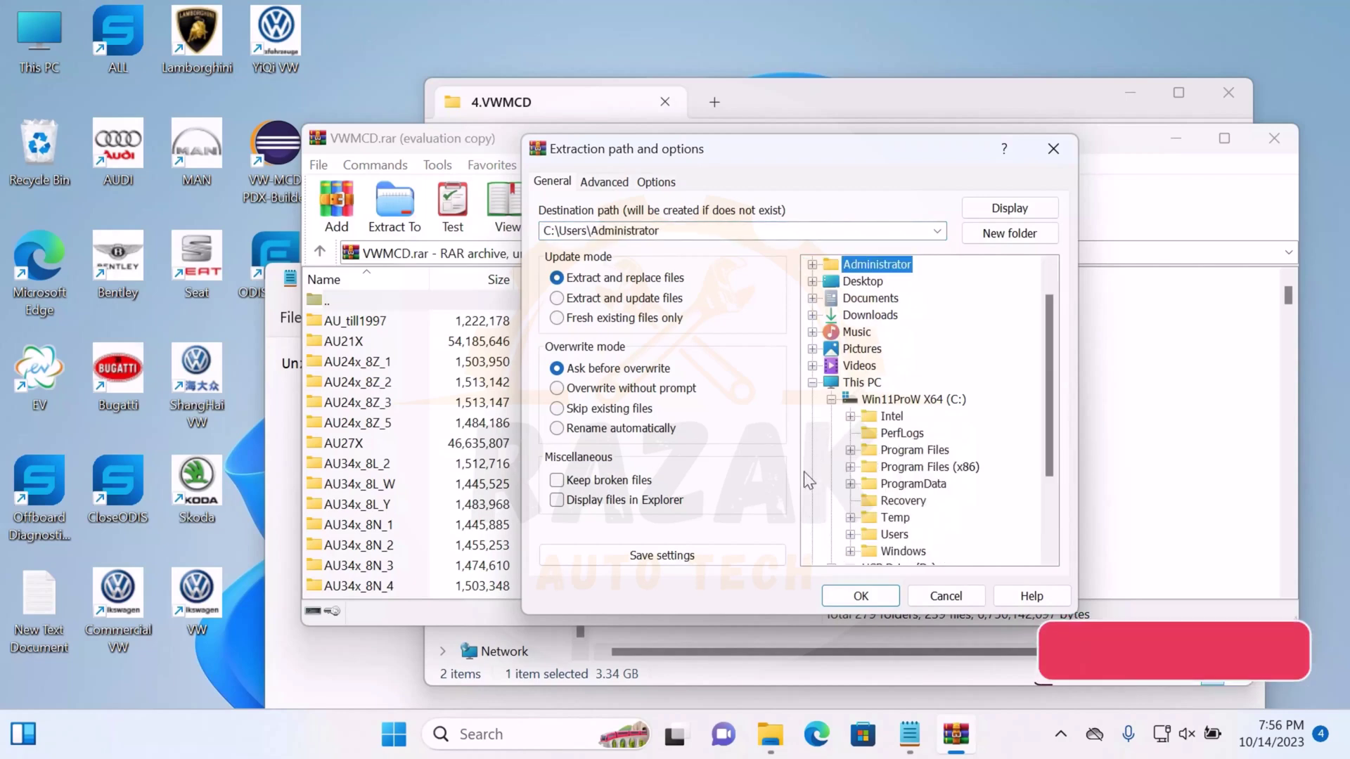
pyautogui.click(850, 484)
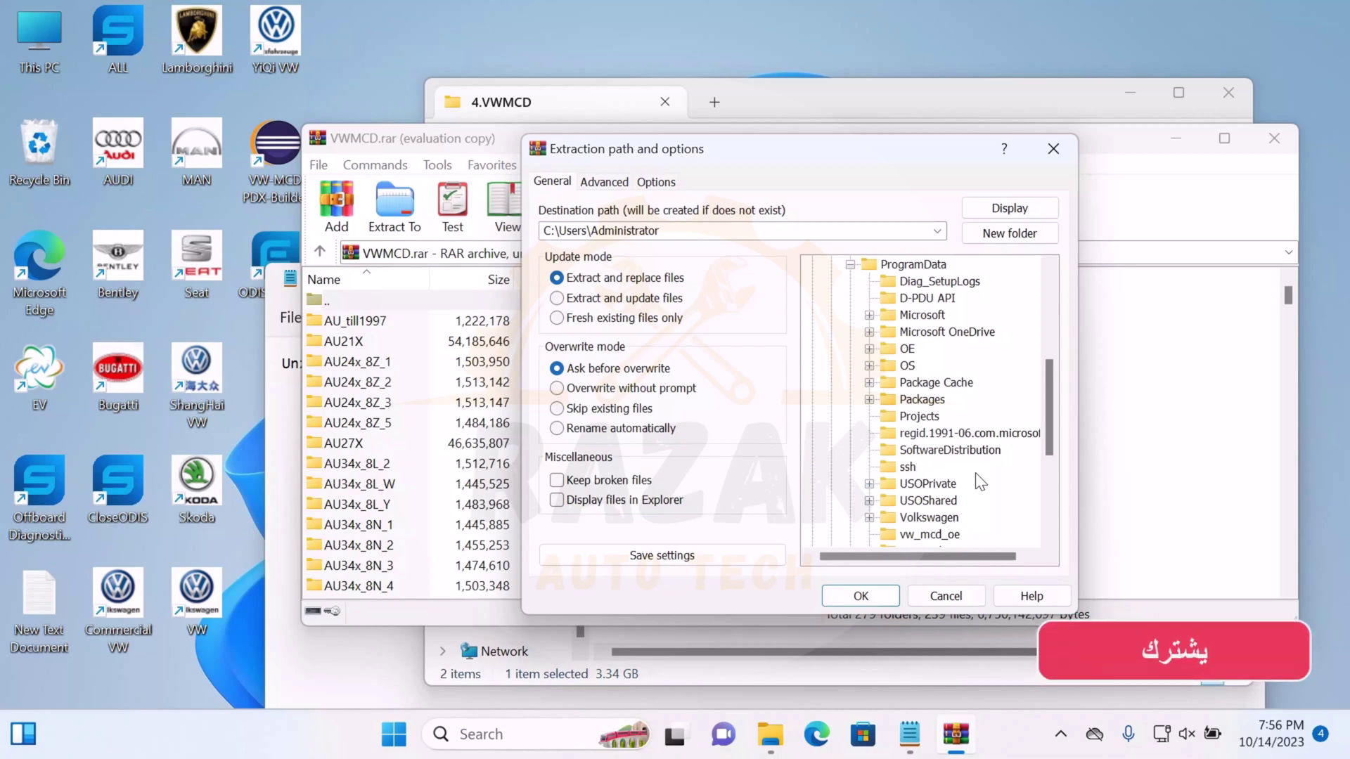
pyautogui.click(869, 349)
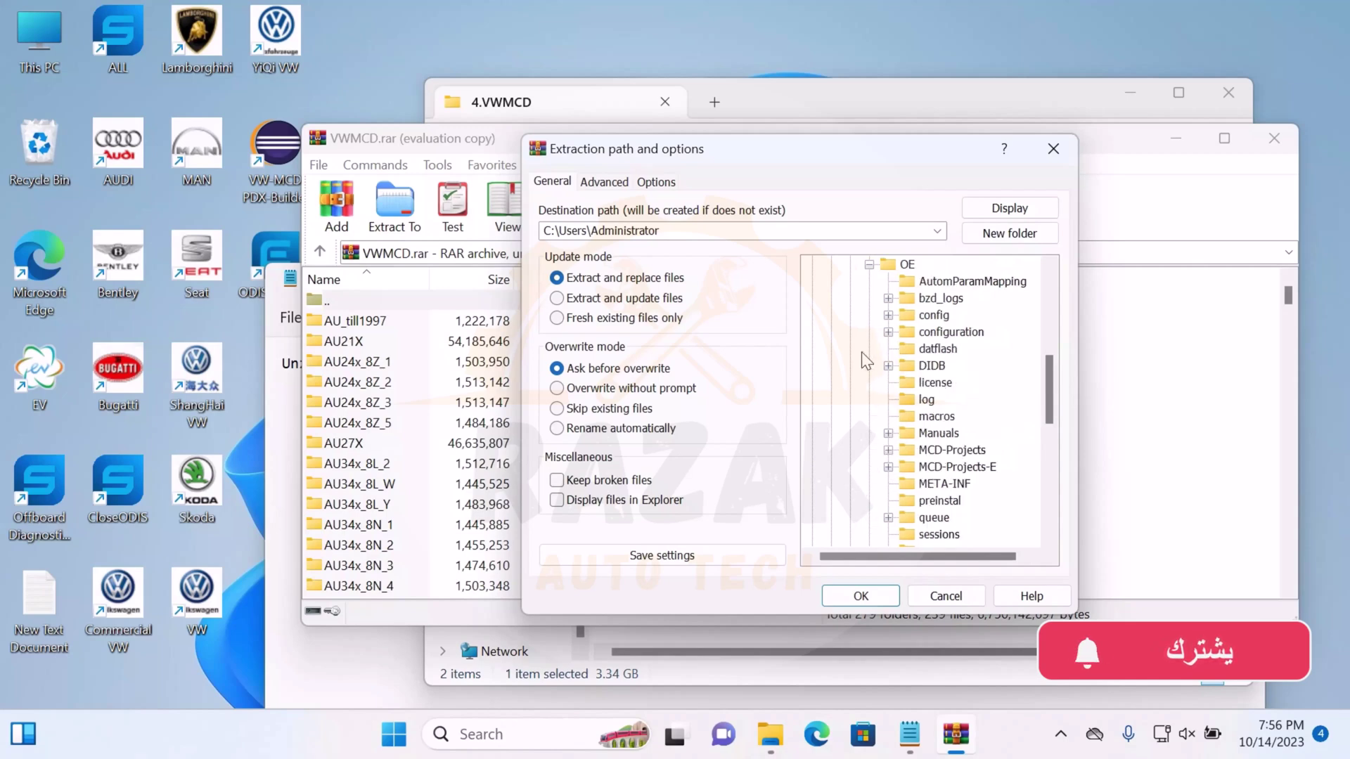
pyautogui.click(887, 467)
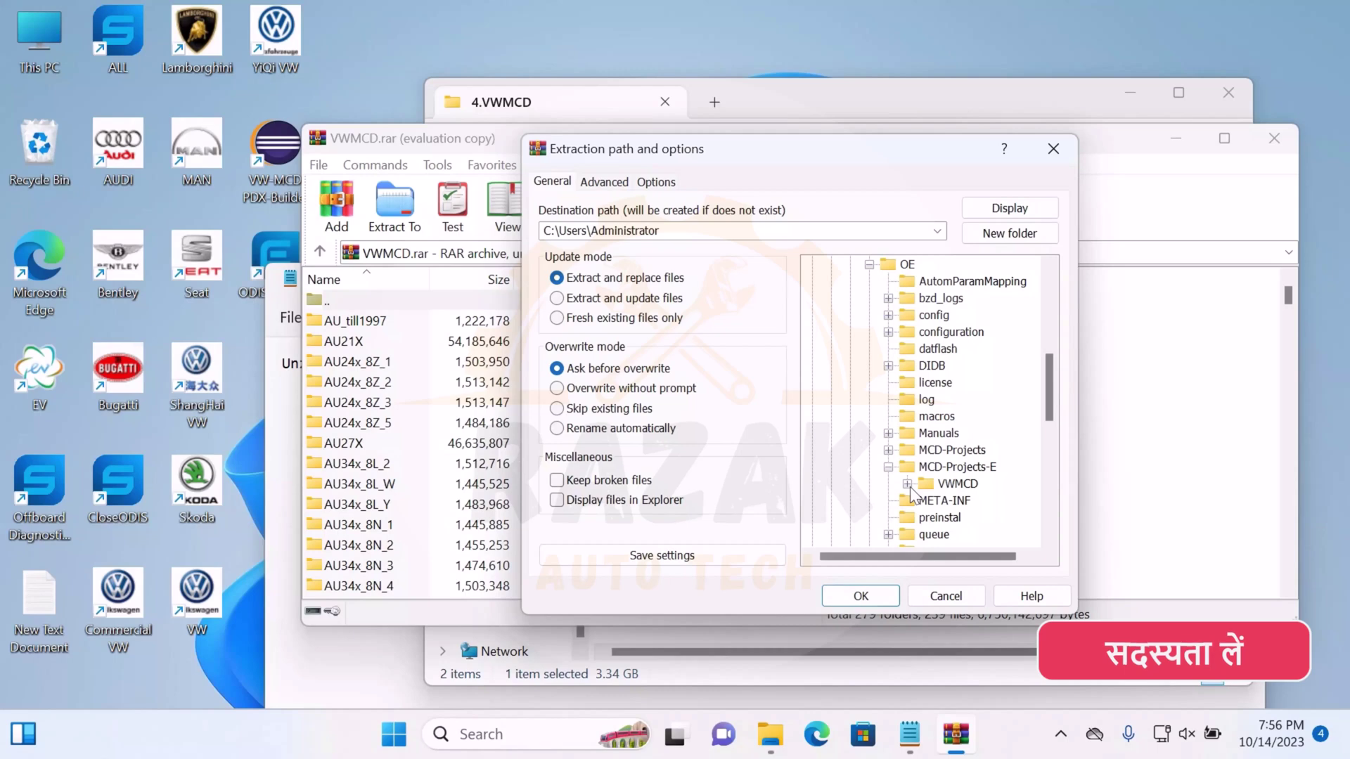
pyautogui.click(908, 484)
pyautogui.click(956, 485)
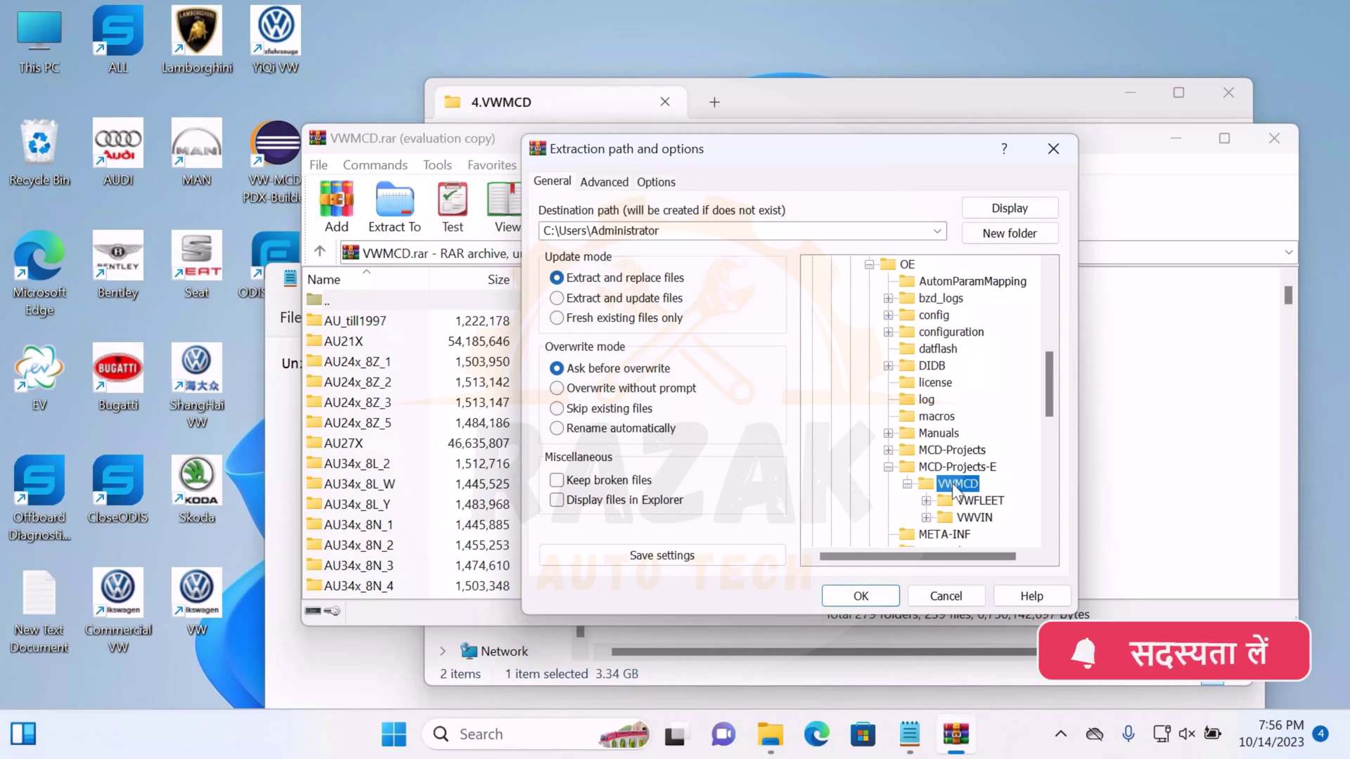
pyautogui.click(852, 599)
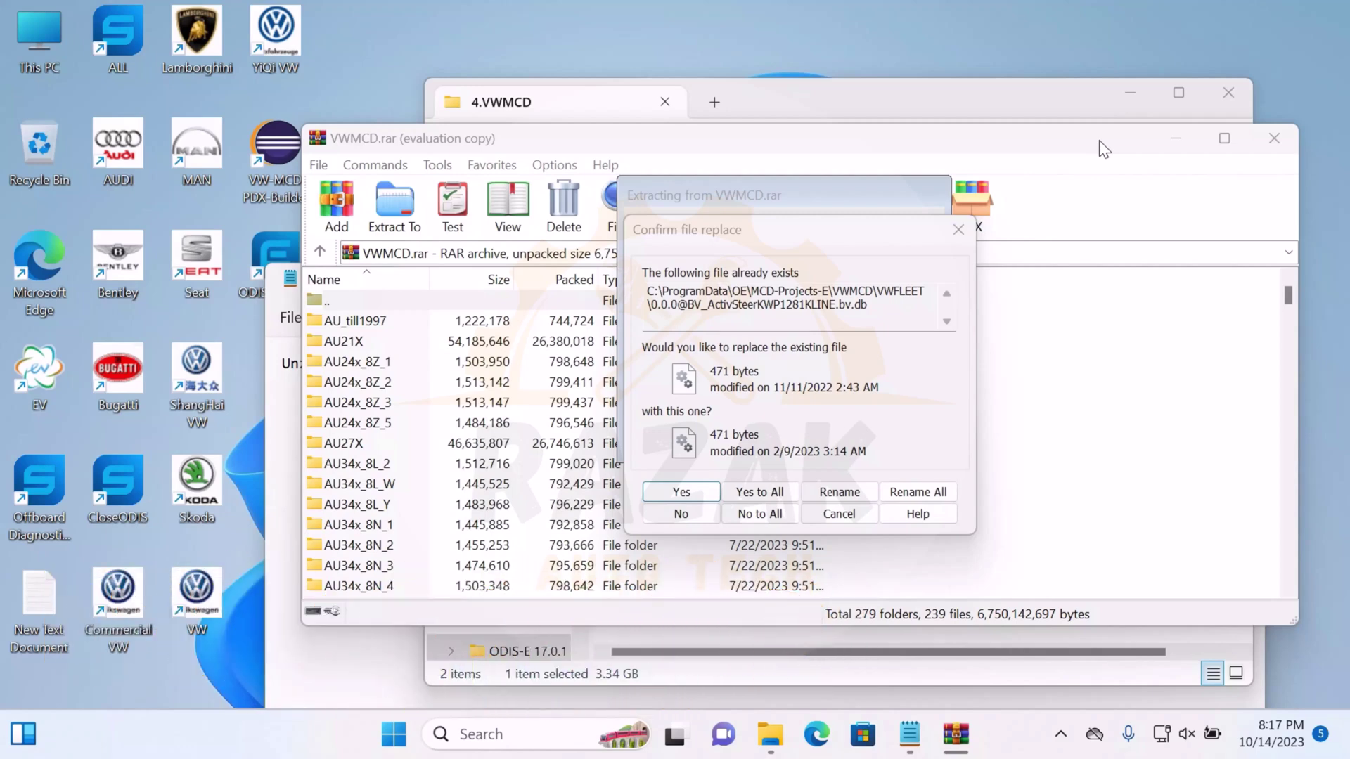
pyautogui.click(788, 496)
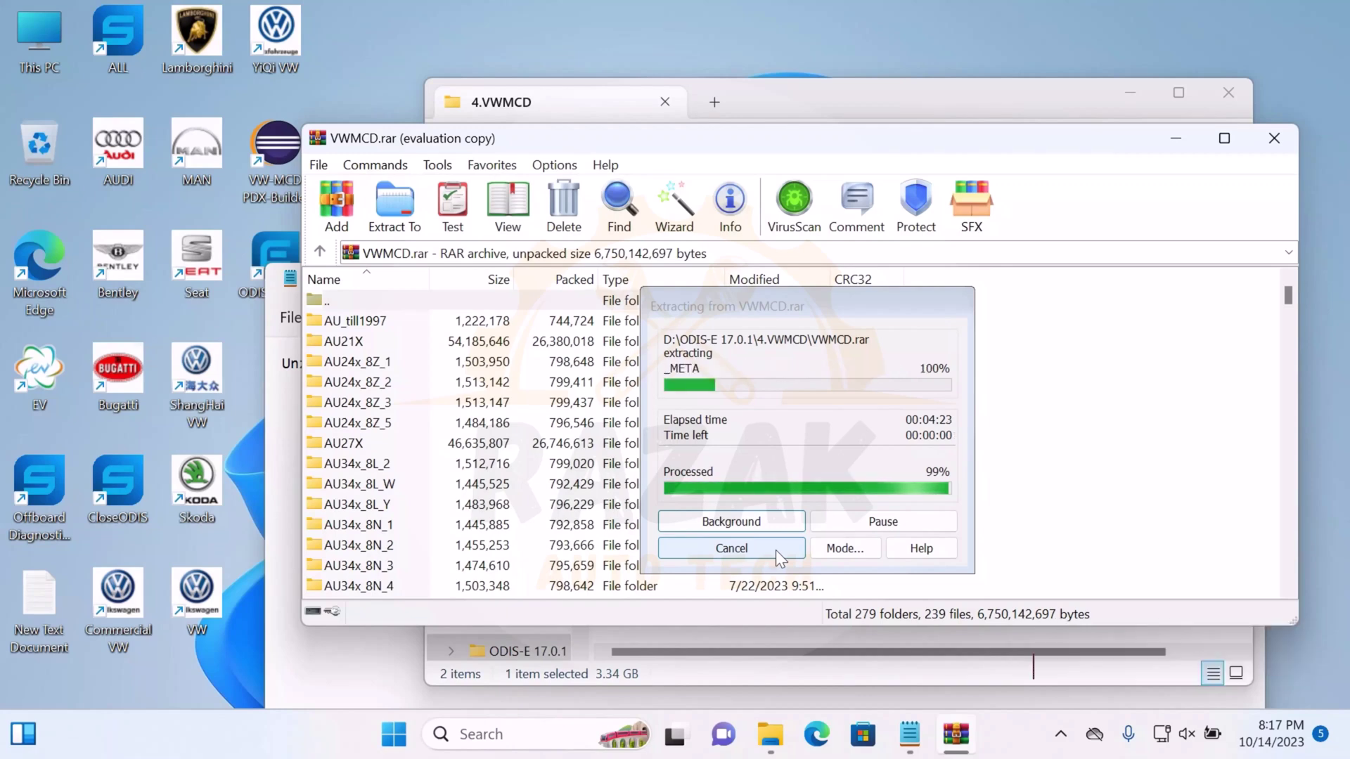
# Close the VWMCD archive, the 4.VWMCD folder and the read me file, and check the hidden system tray icons.
pyautogui.click(1289, 151)
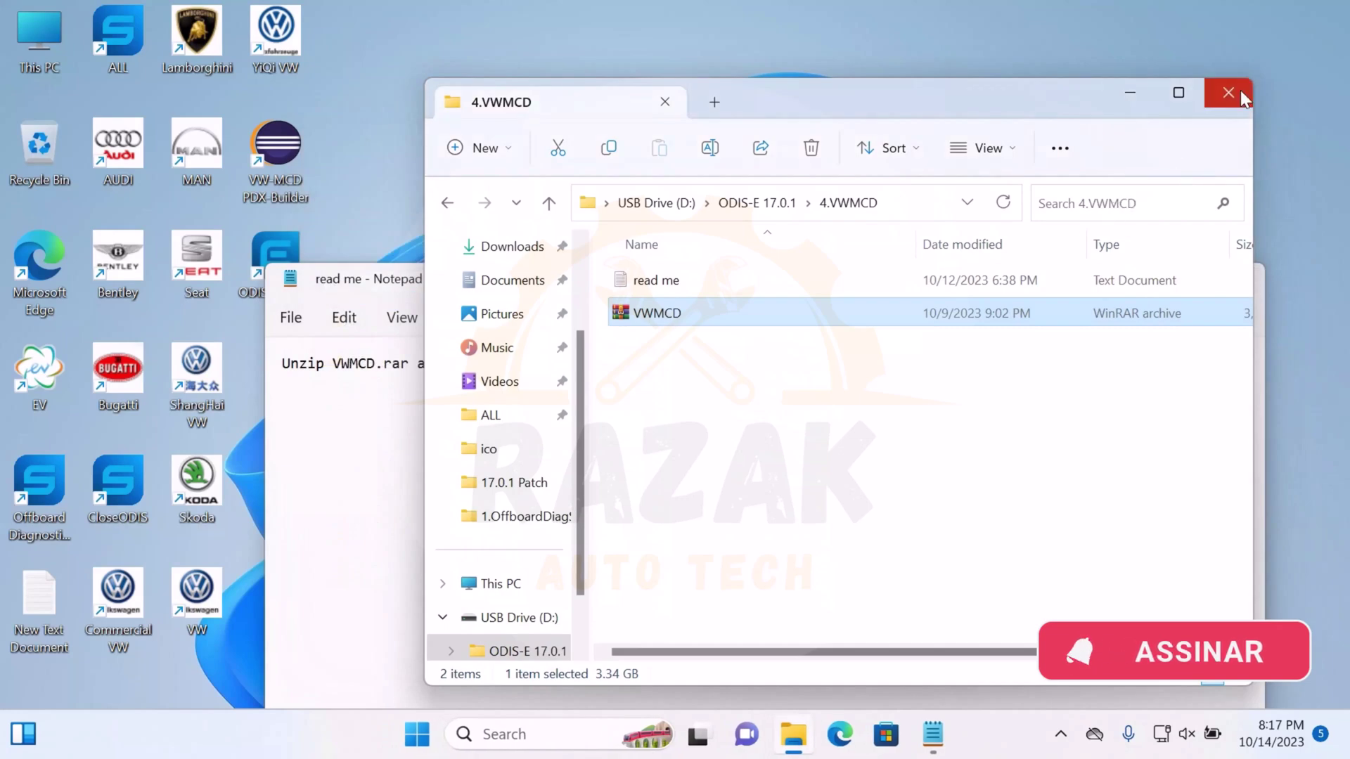
pyautogui.click(1240, 90)
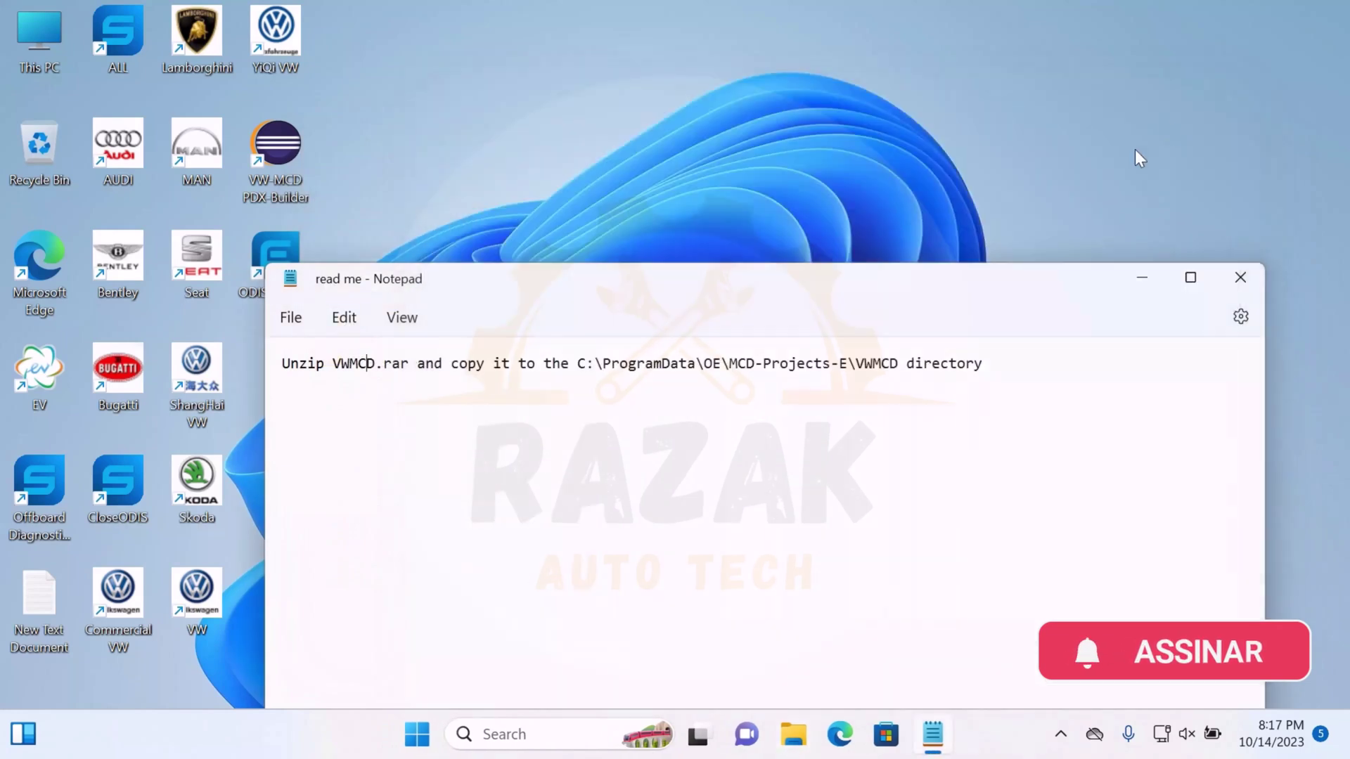
pyautogui.click(1247, 277)
pyautogui.click(1060, 733)
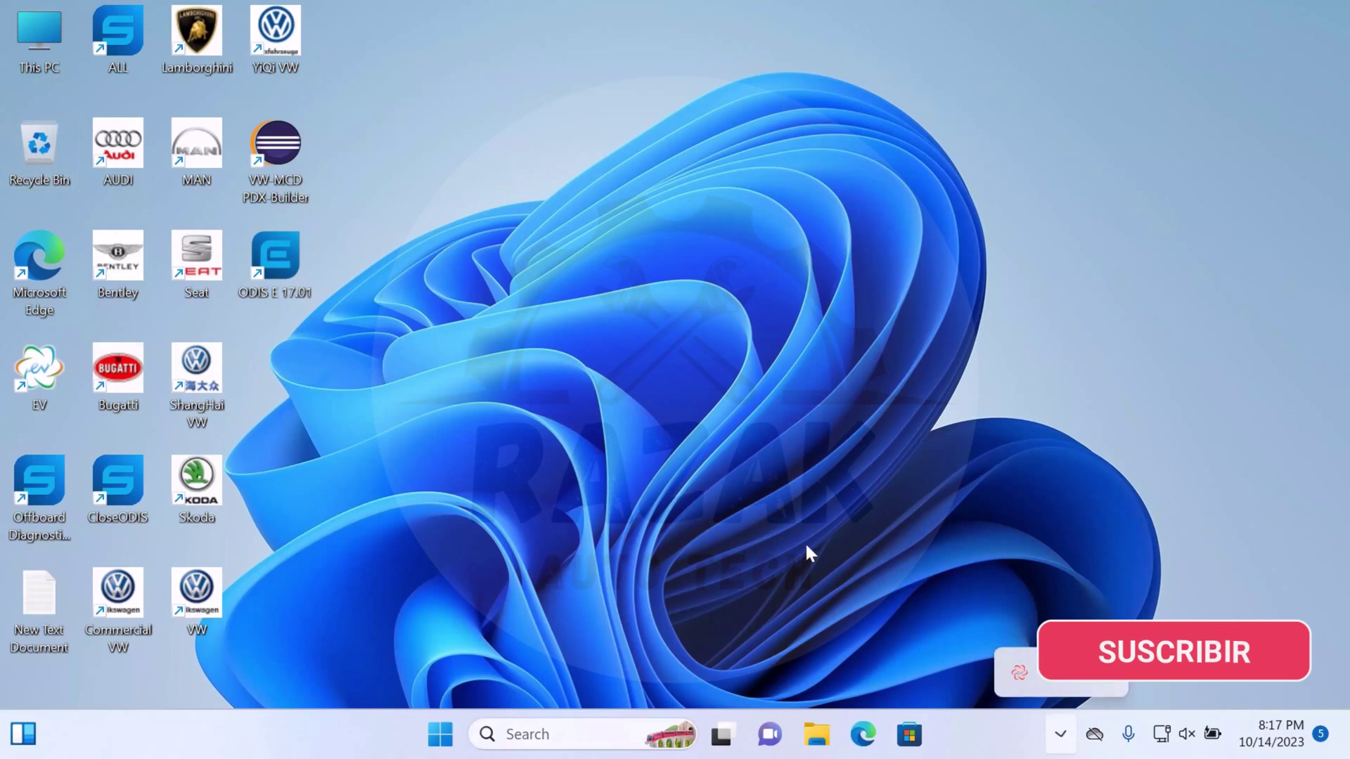
pyautogui.click(584, 429)
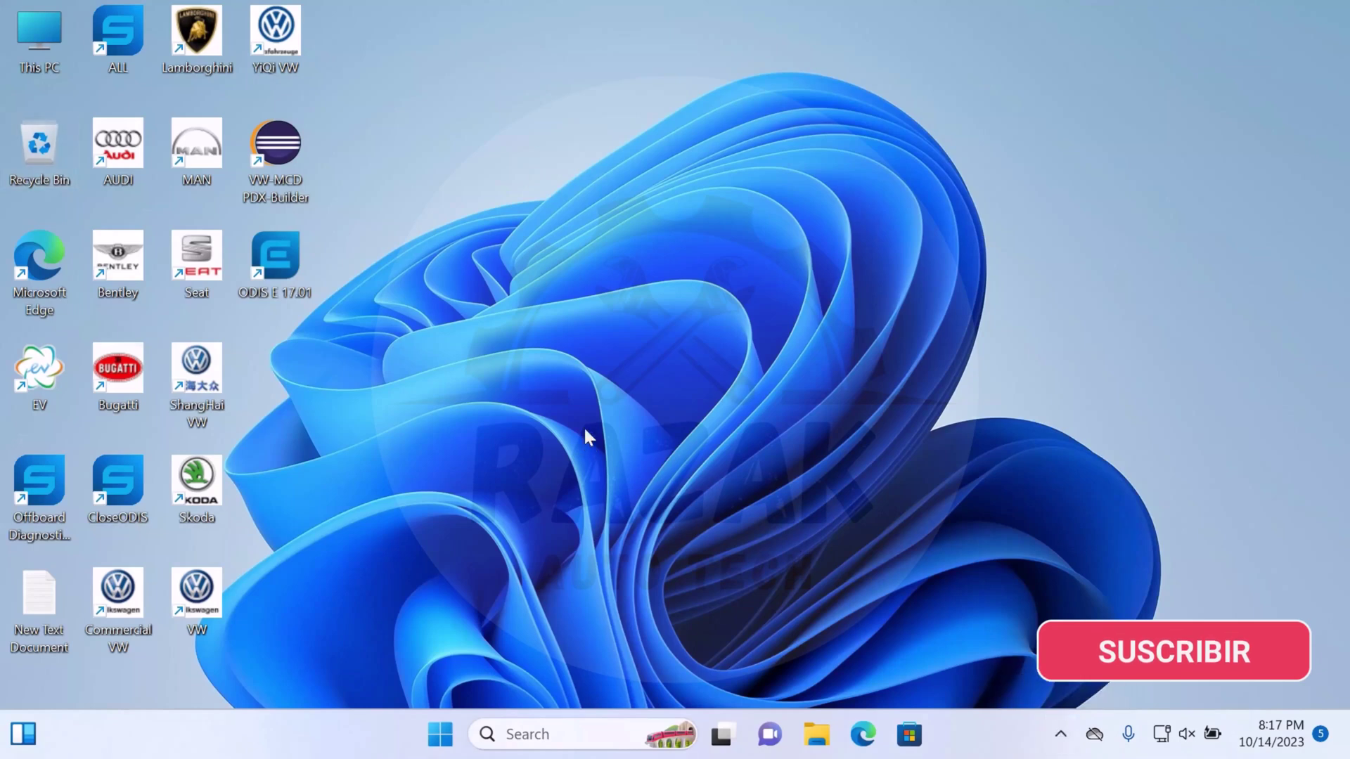
# Launch ODIS E 17.01, continue past the Windows 11 support notice and dismiss the notification, support news download and VCI configuration dialogs.
pyautogui.rightClick(278, 260)
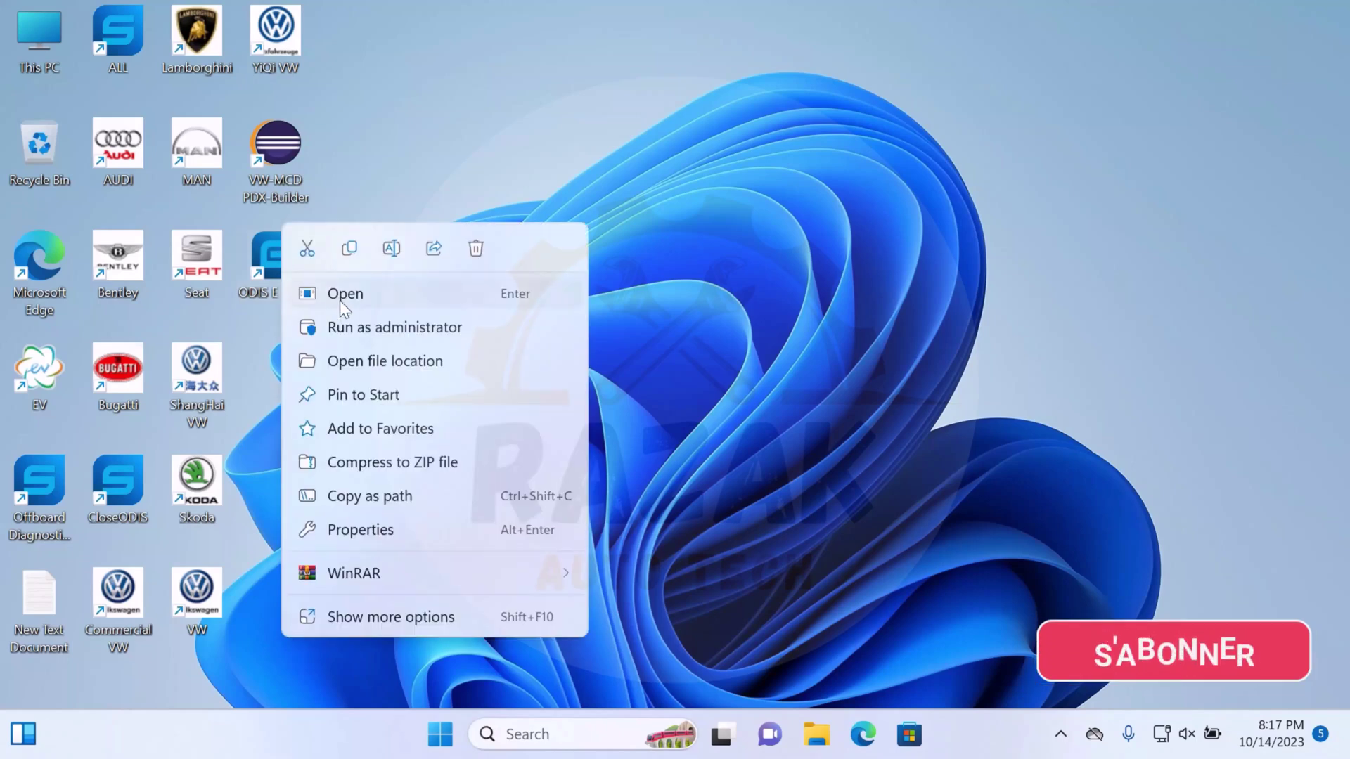
pyautogui.click(341, 295)
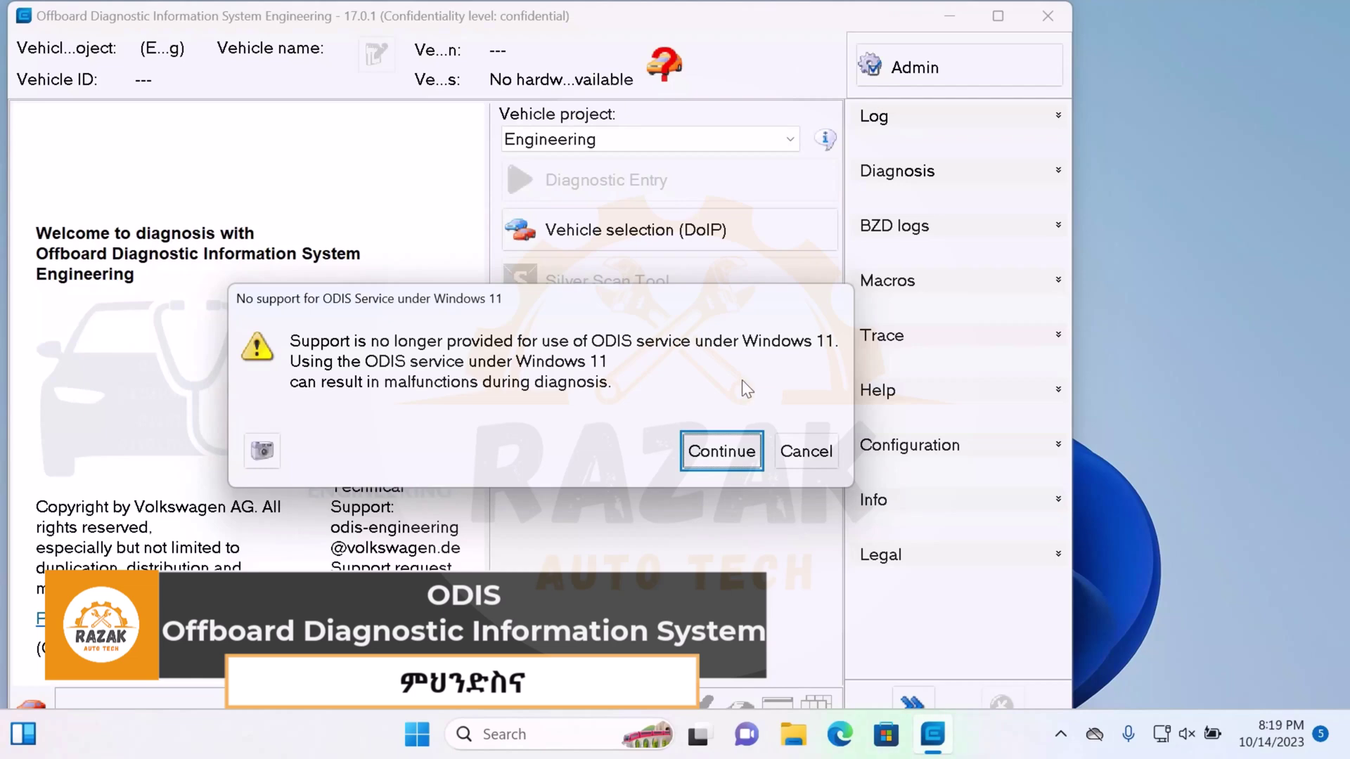
pyautogui.click(703, 466)
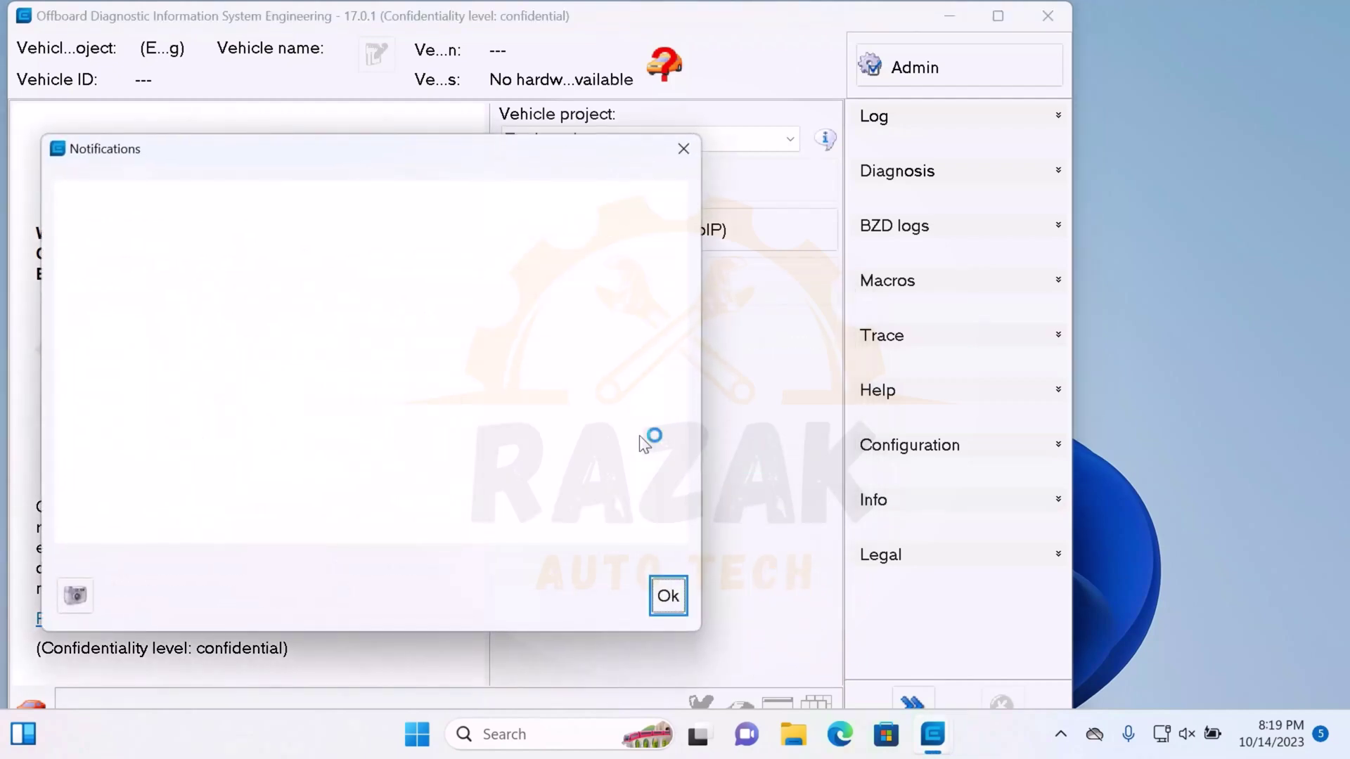
pyautogui.click(669, 596)
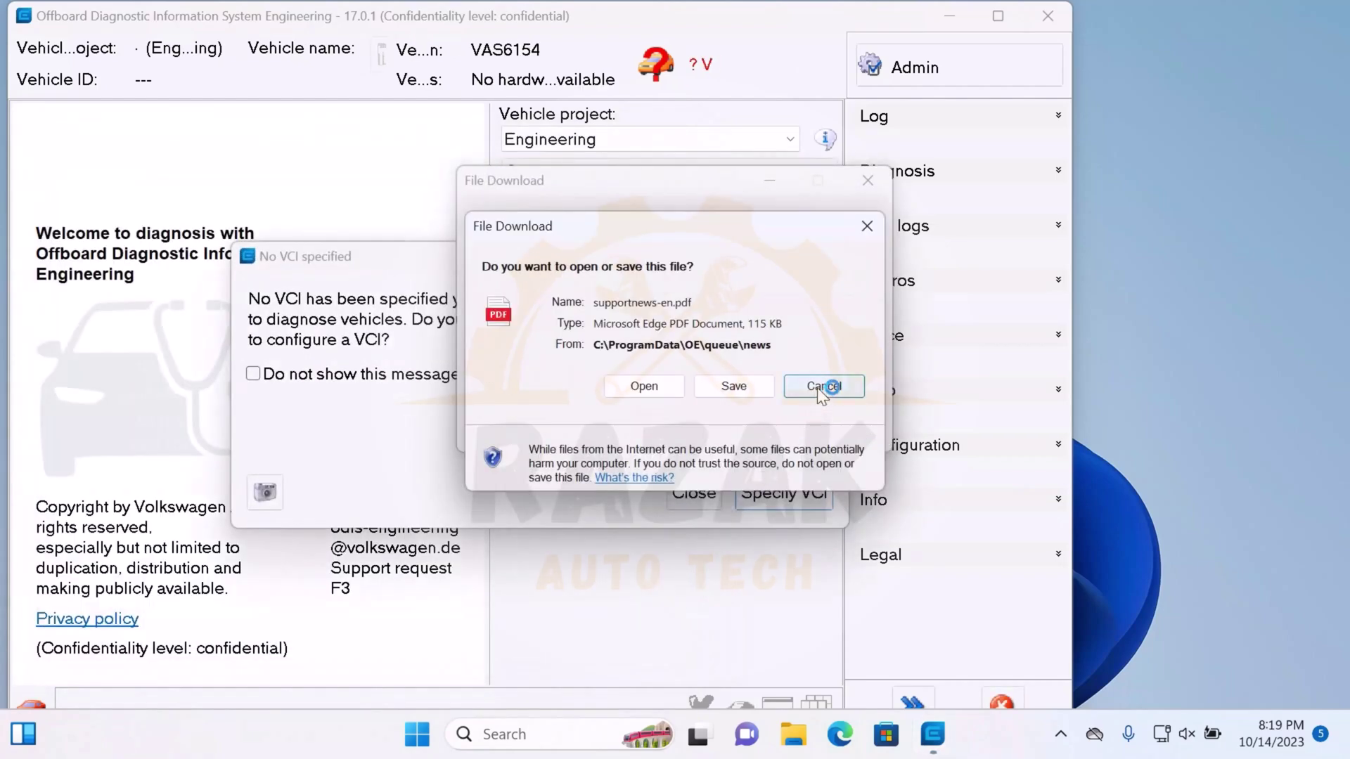
pyautogui.click(817, 387)
pyautogui.click(706, 496)
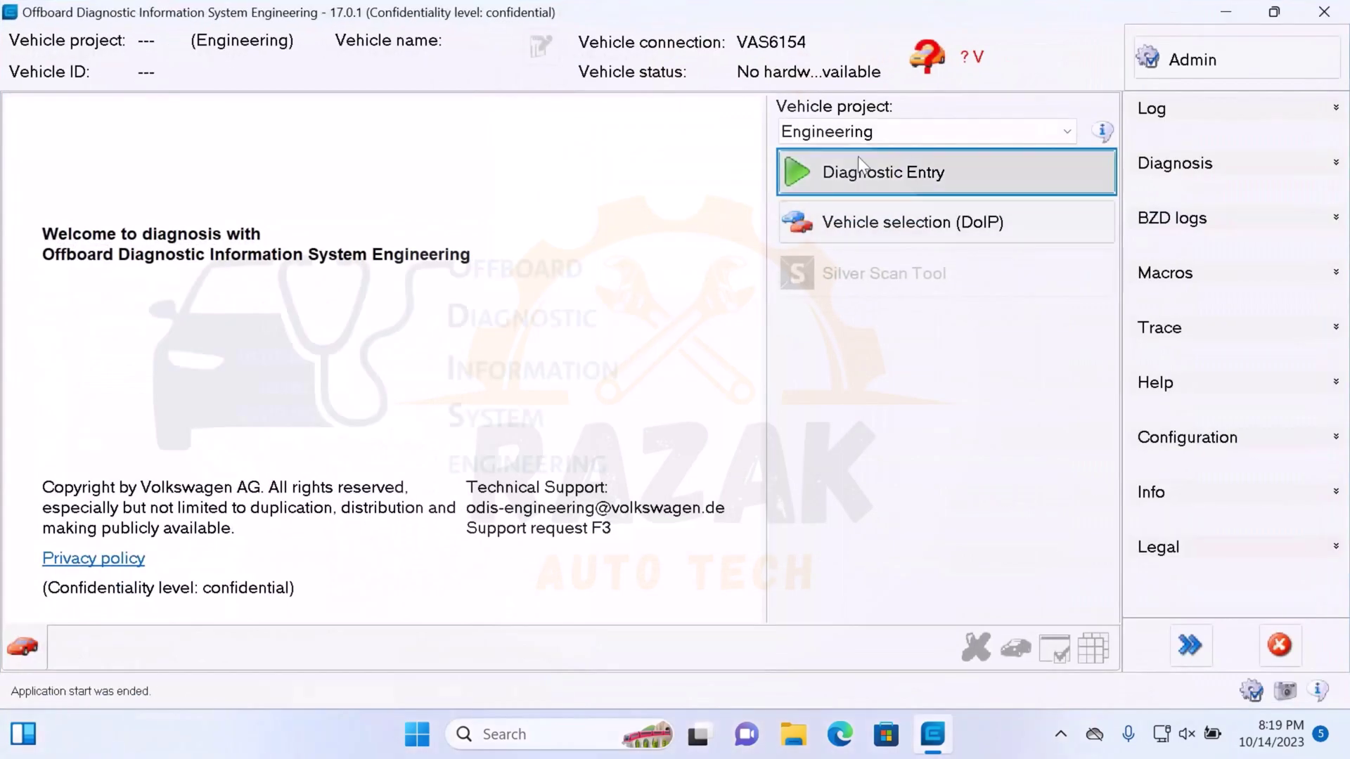
# Review the available vehicle projects and close the list with Engineering still selected.
pyautogui.click(870, 133)
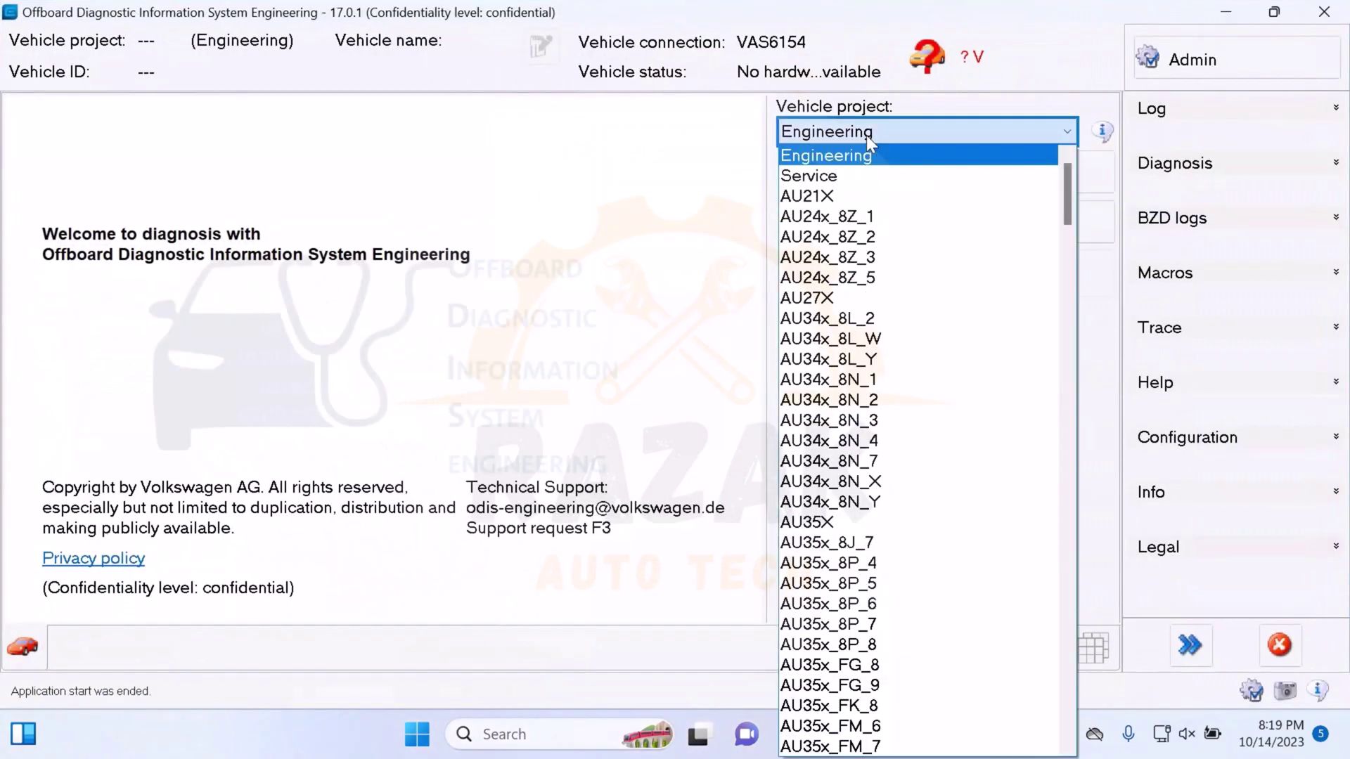
pyautogui.click(1054, 52)
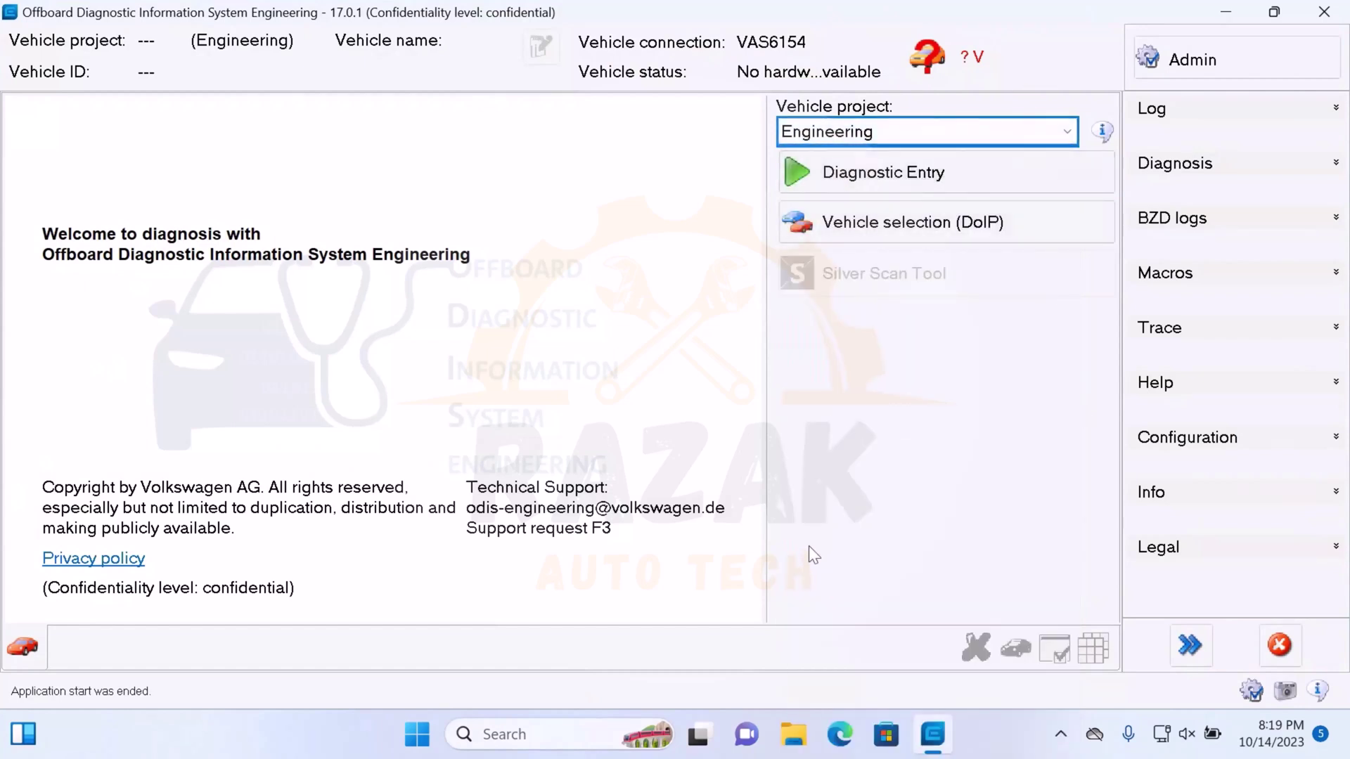